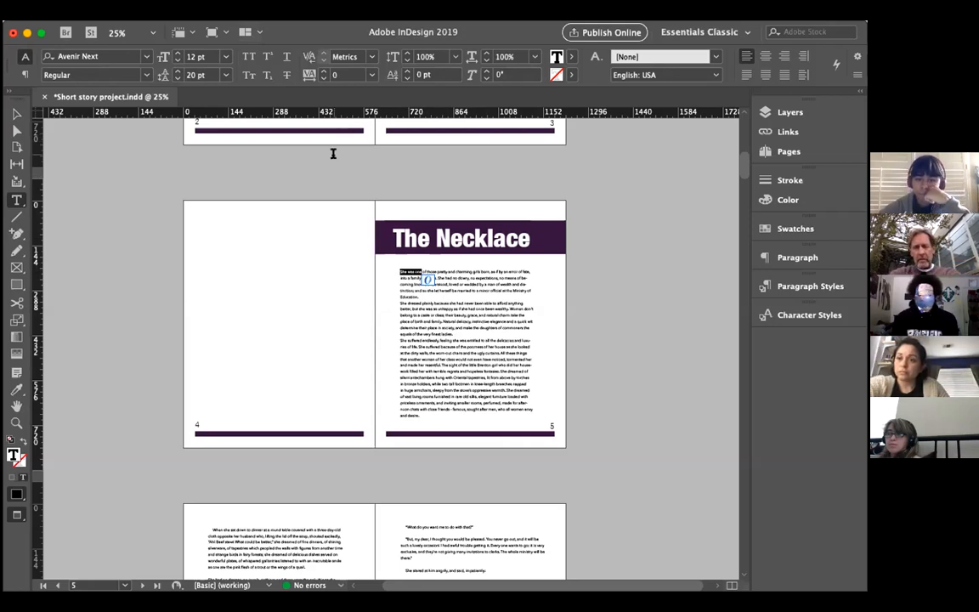
# Step: Deselect the opening words of the story text on page 5
pyautogui.click(459, 304)
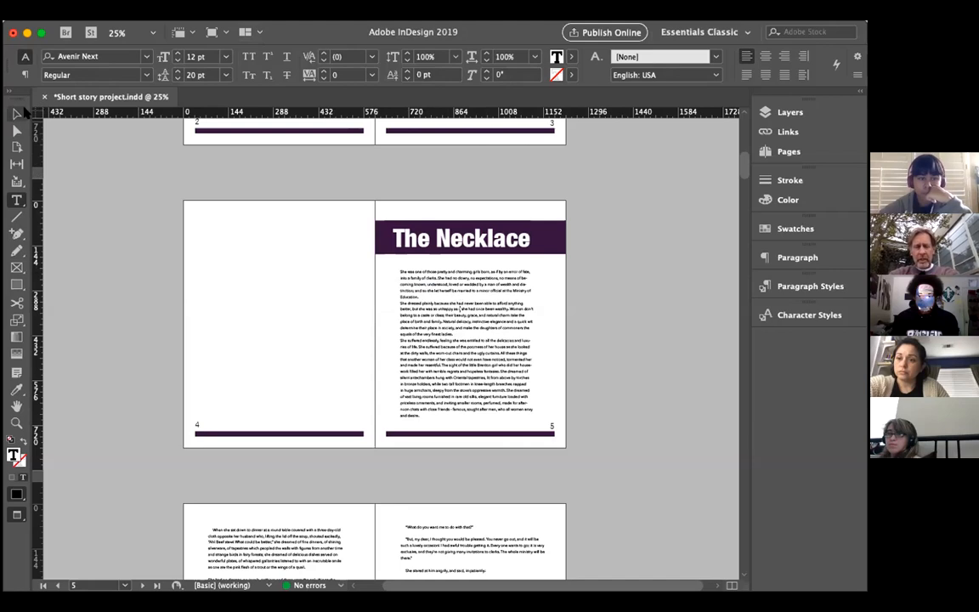
pyautogui.click(16, 113)
pyautogui.click(264, 256)
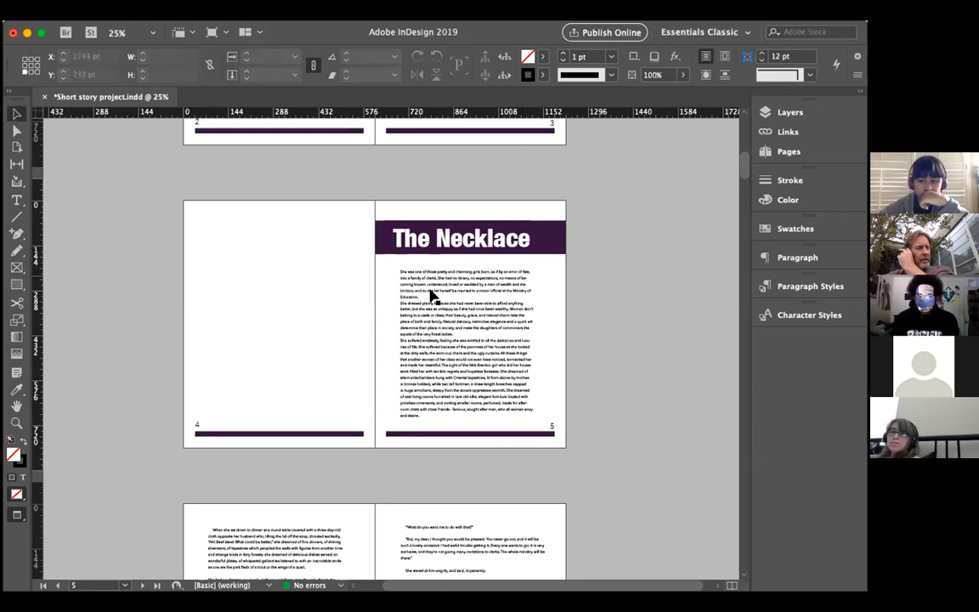
# Step: Set the baseline shift of the story's opening letter S on page 5 to 1 pt
pyautogui.click(16, 200)
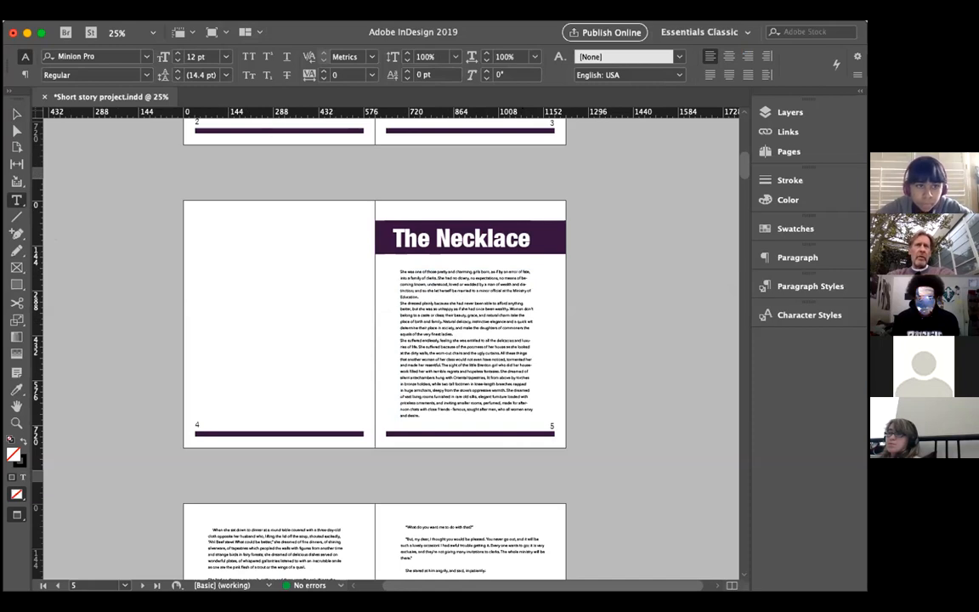
pyautogui.click(127, 10)
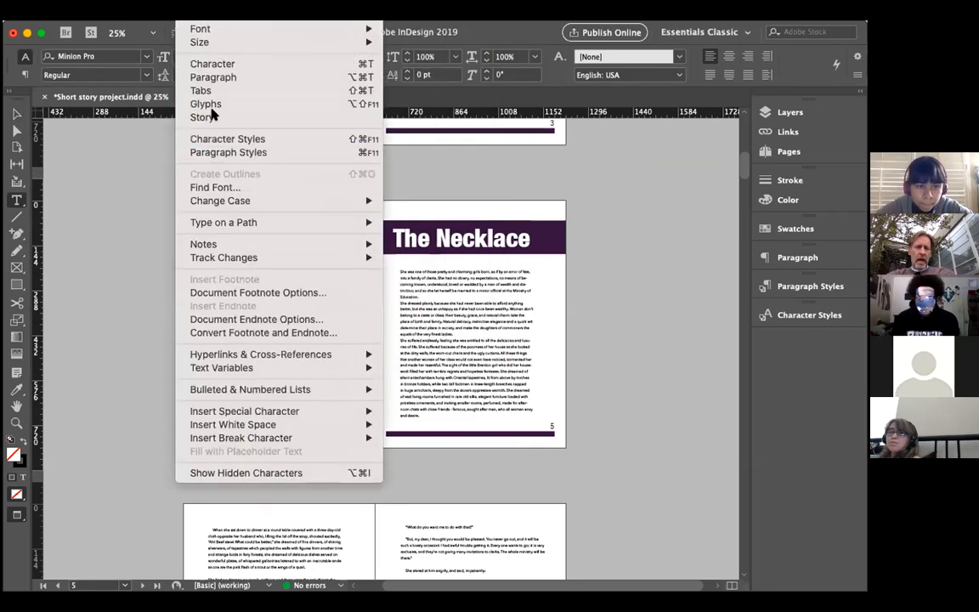
pyautogui.click(214, 66)
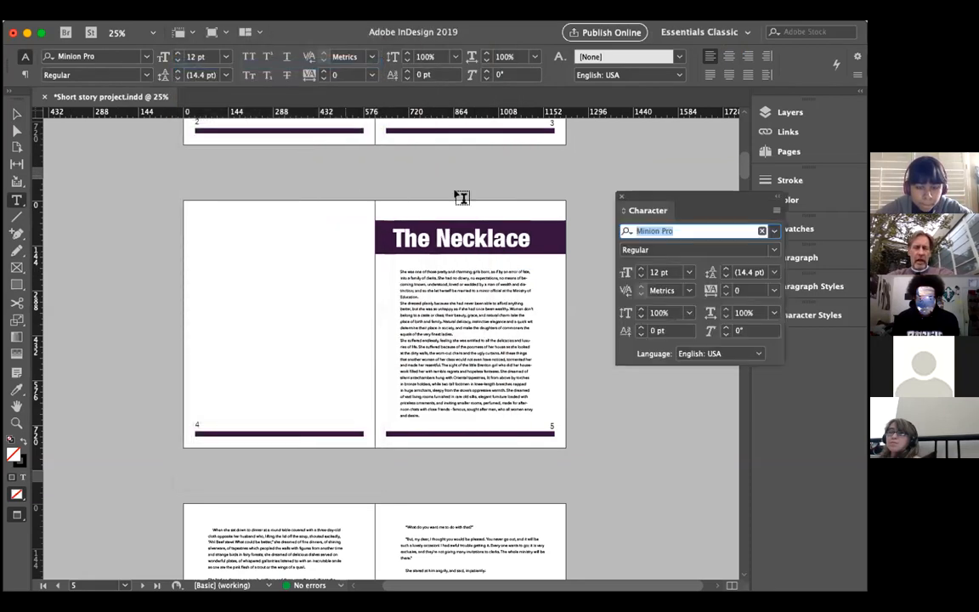
pyautogui.click(396, 269)
pyautogui.click(641, 327)
pyautogui.click(641, 327)
pyautogui.click(641, 327)
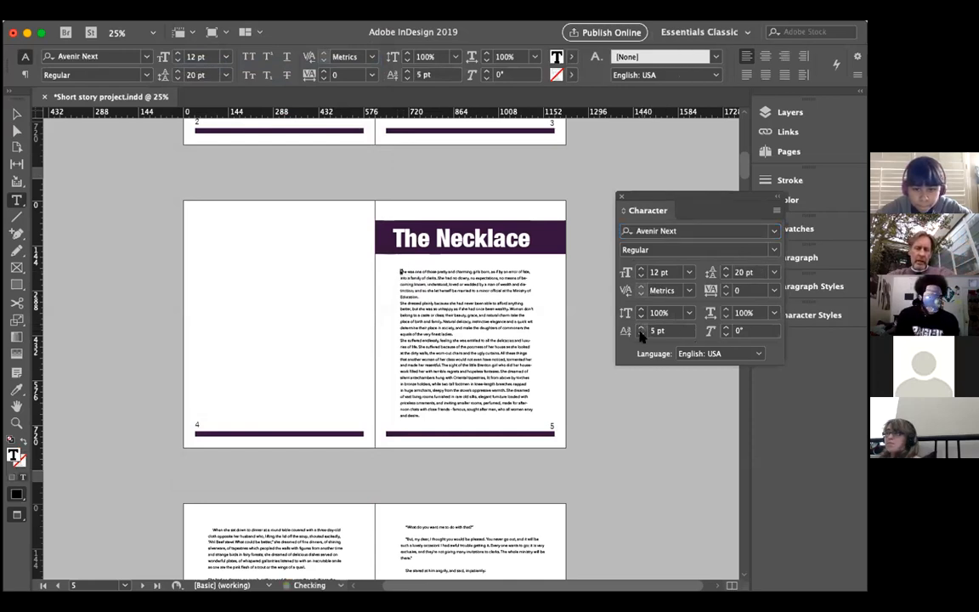
pyautogui.click(641, 335)
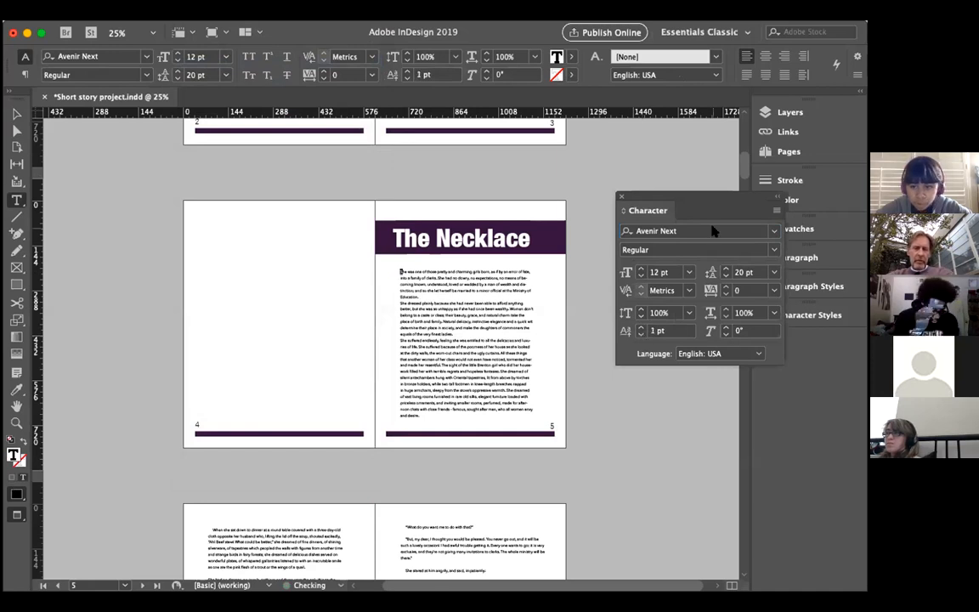
pyautogui.click(621, 198)
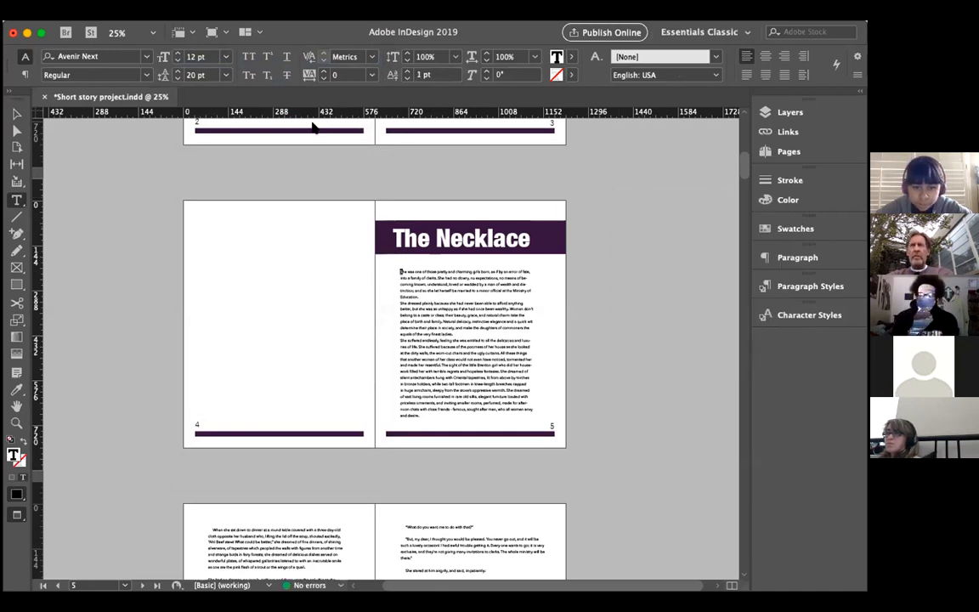
# Step: Apply a one-character drop cap, 4 lines deep, to the first paragraph of the story on page 5
pyautogui.click(231, 12)
pyautogui.moveTo(193, 12)
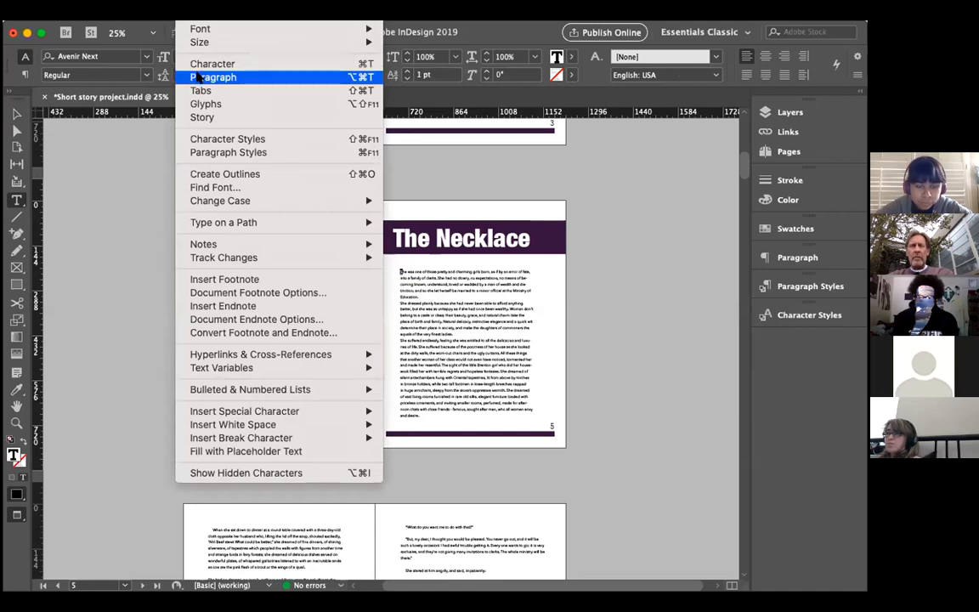
pyautogui.click(202, 77)
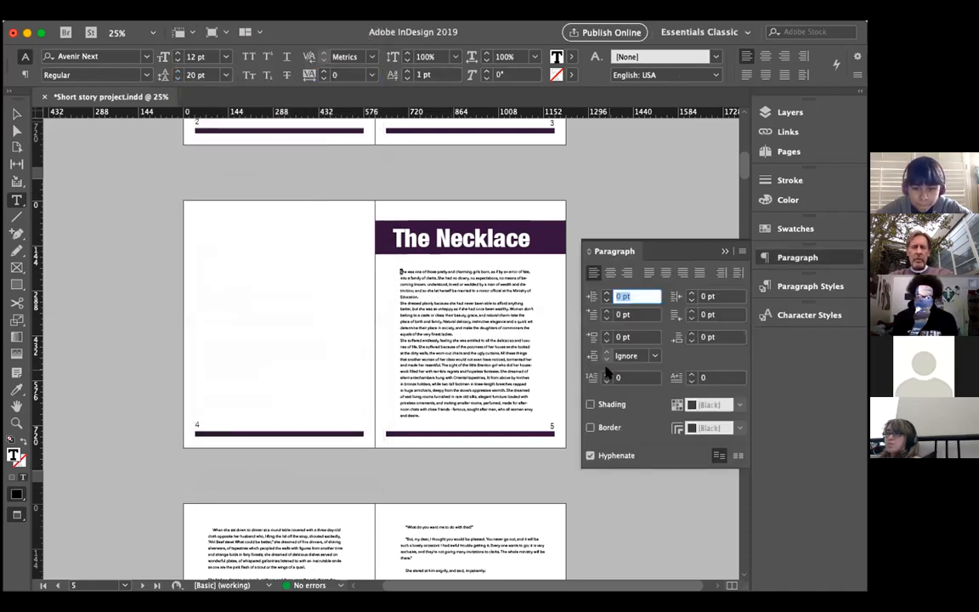
pyautogui.click(607, 375)
pyautogui.click(606, 375)
pyautogui.click(607, 375)
pyautogui.click(607, 375)
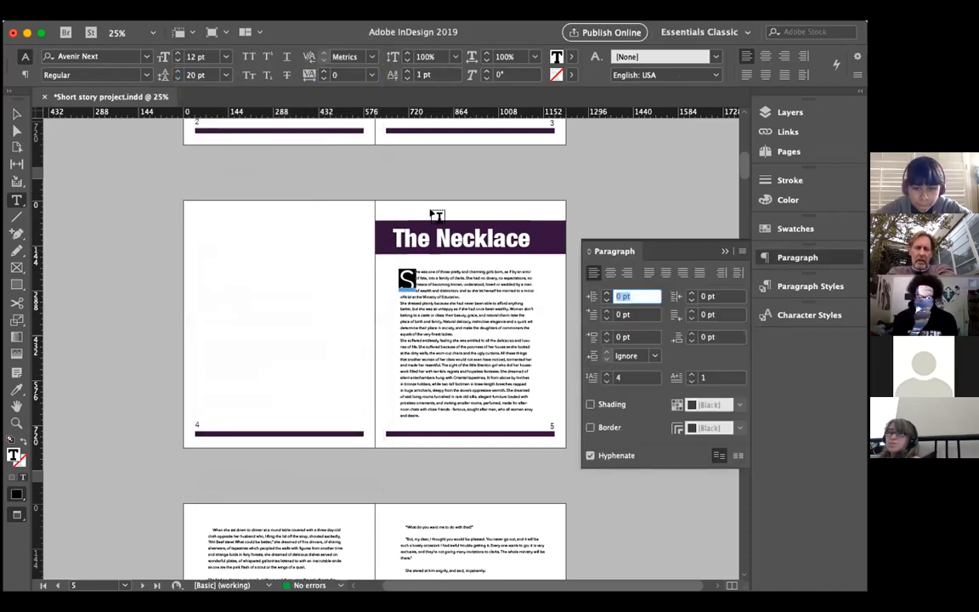
pyautogui.click(413, 270)
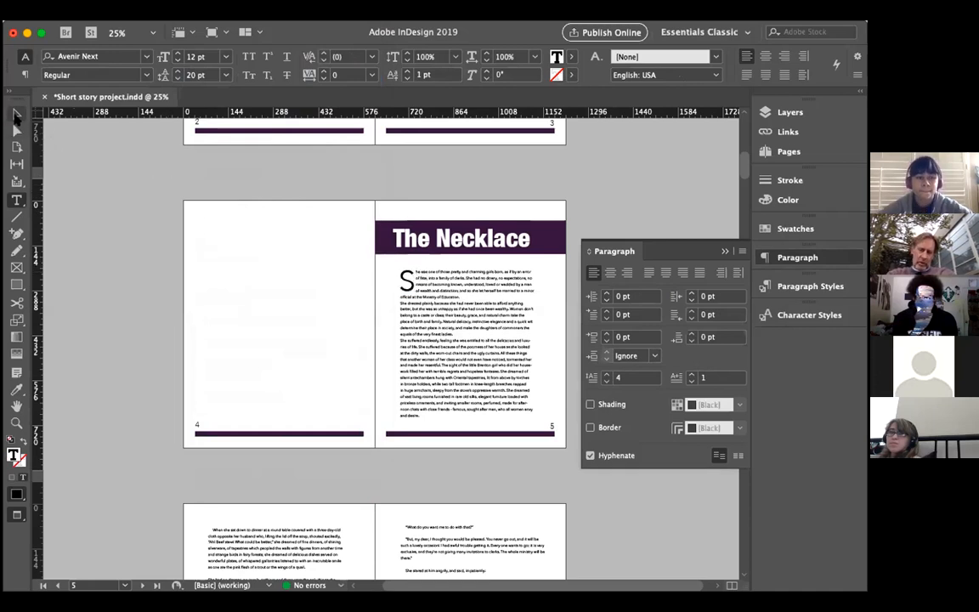
pyautogui.click(17, 116)
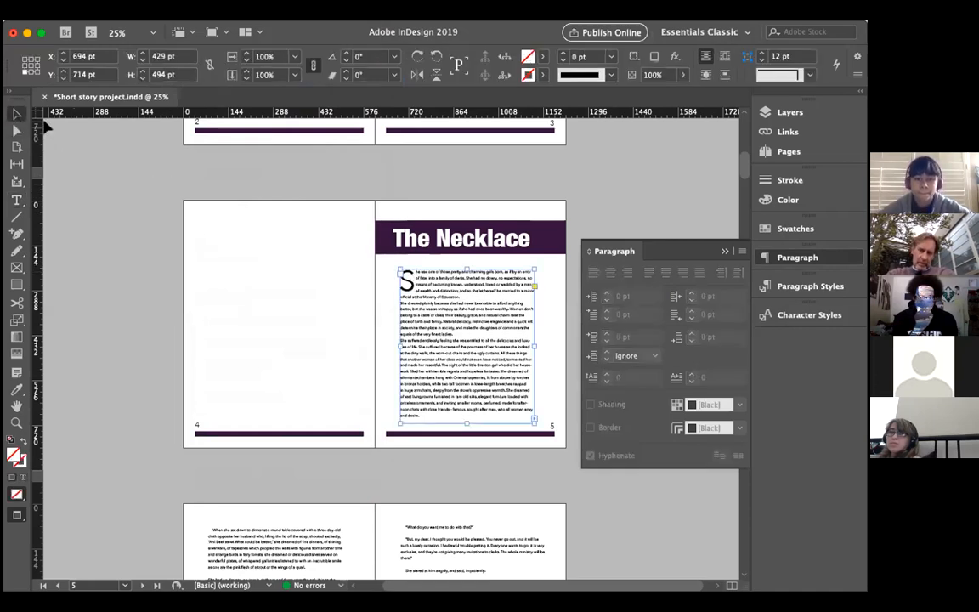
pyautogui.click(350, 316)
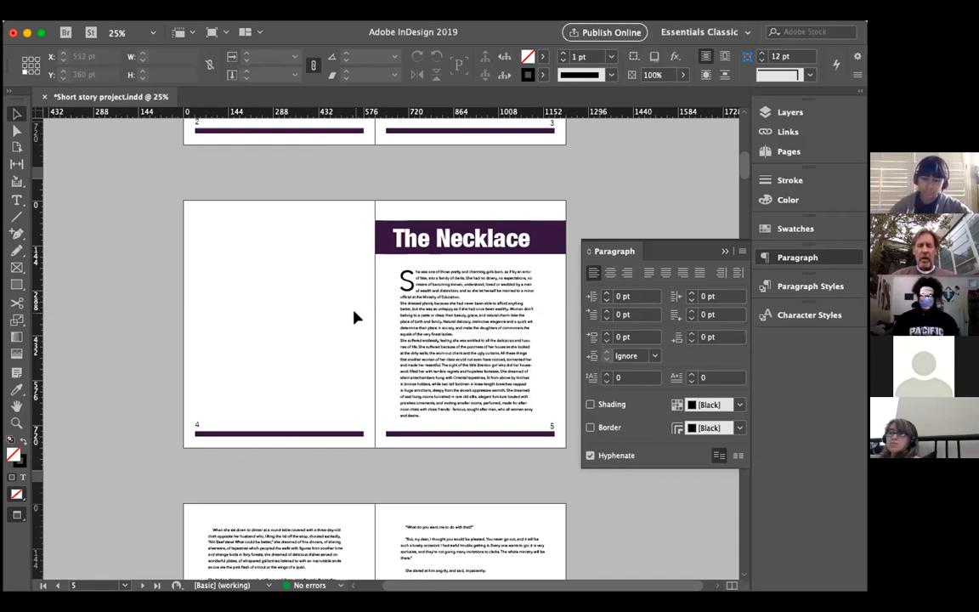
# Step: Reduce the drop cap on the story's opening S to 2 lines
pyautogui.click(404, 276)
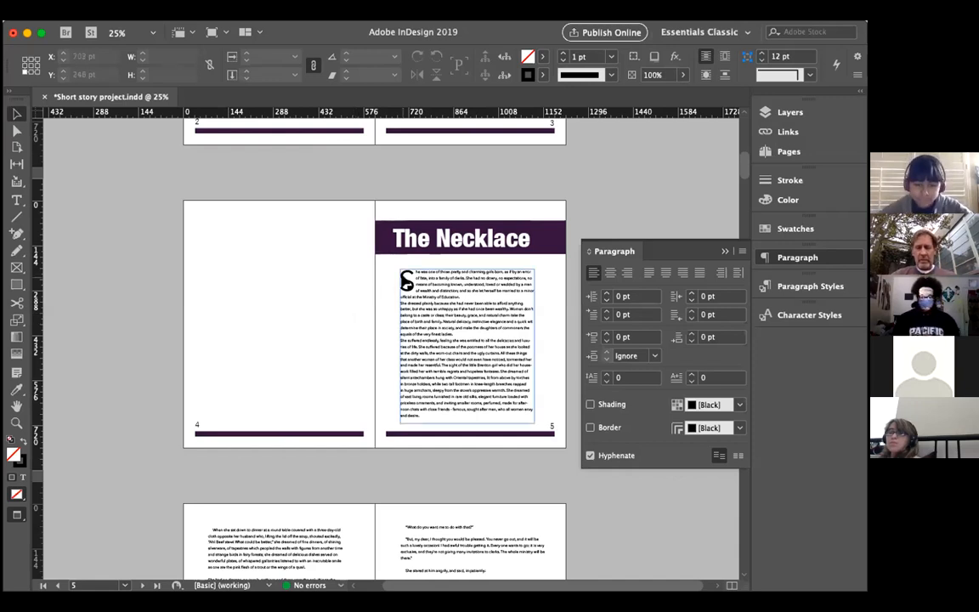
pyautogui.click(17, 200)
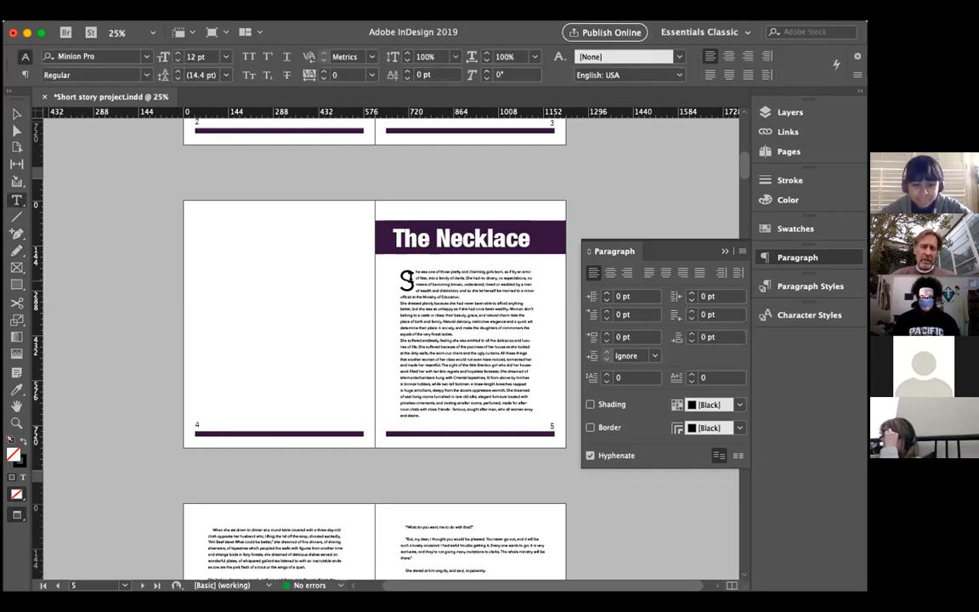
pyautogui.click(415, 272)
pyautogui.moveTo(413, 277); pyautogui.dragTo(401, 279)
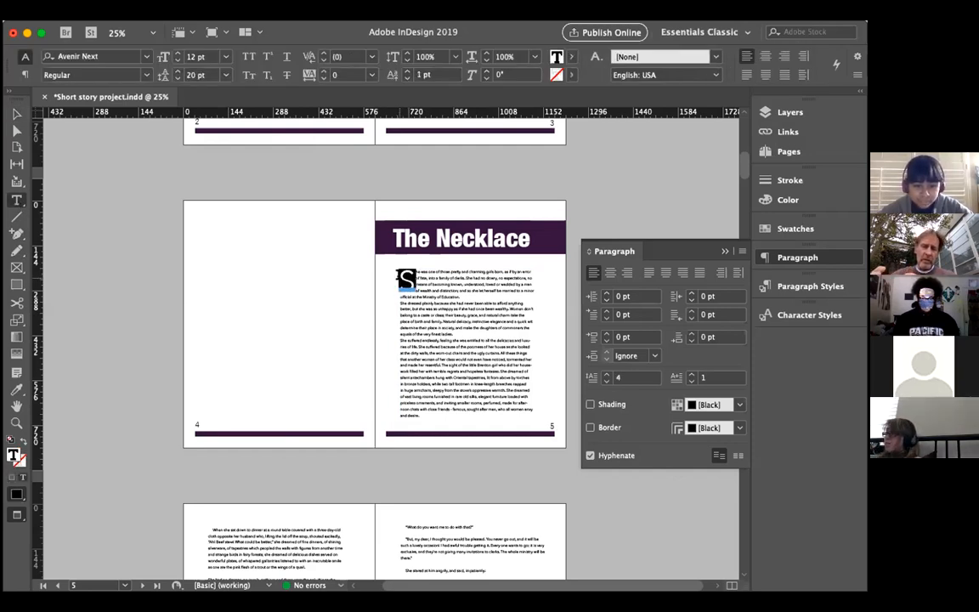
pyautogui.click(606, 381)
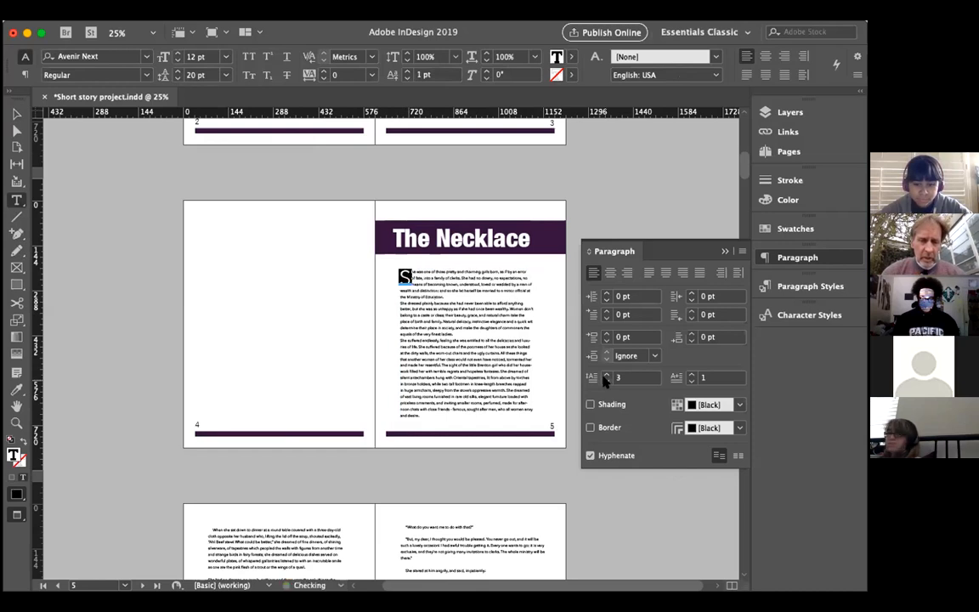
pyautogui.click(606, 381)
# Step: Reduce the first paragraph's drop cap to 1 line so the S matches the body text
pyautogui.press('super+equal')
pyautogui.press('super+equal')
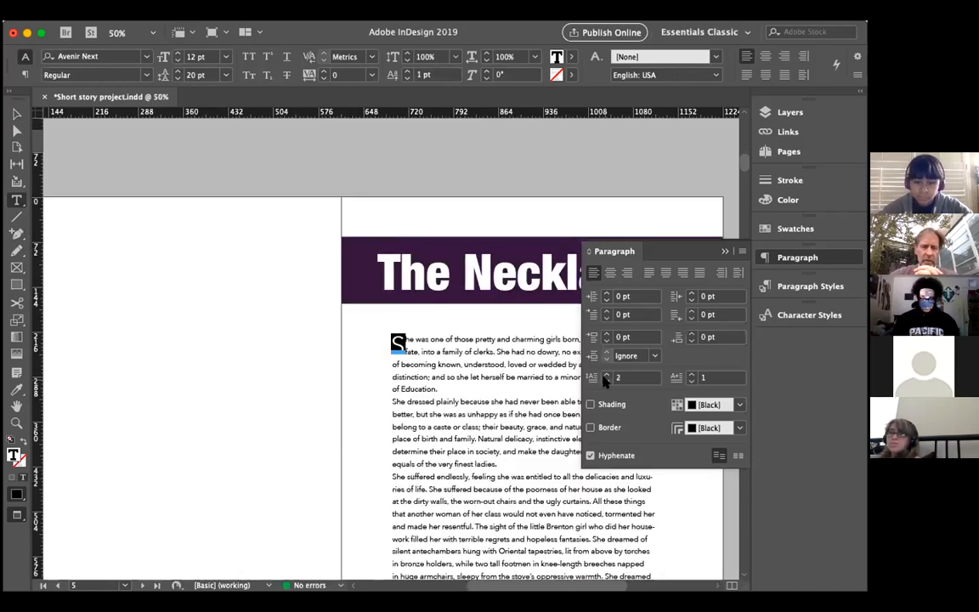
pyautogui.hscroll(3, 470, 378)
pyautogui.scroll(-2, 469, 378)
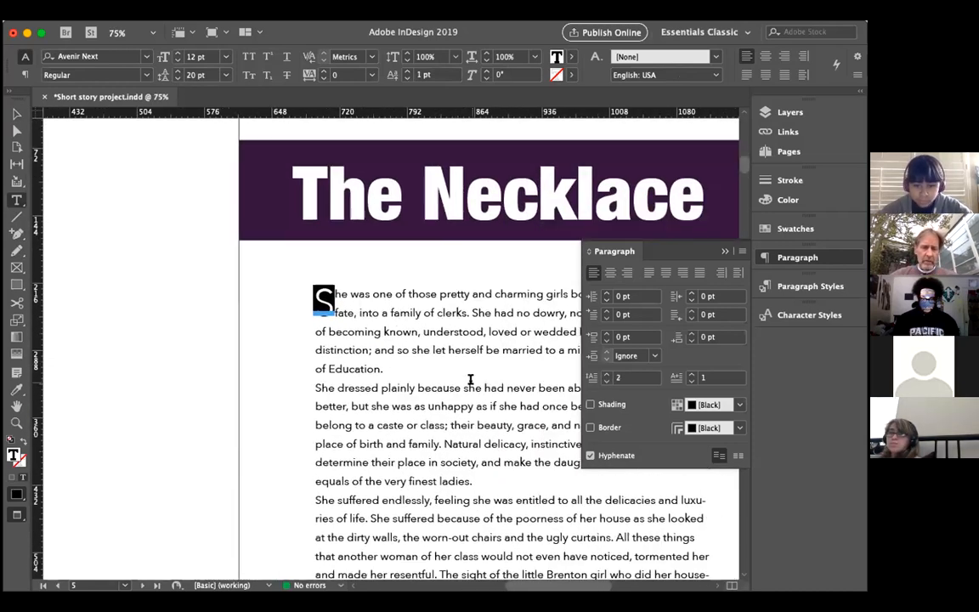
pyautogui.hscroll(1, 471, 379)
pyautogui.scroll(1, 470, 379)
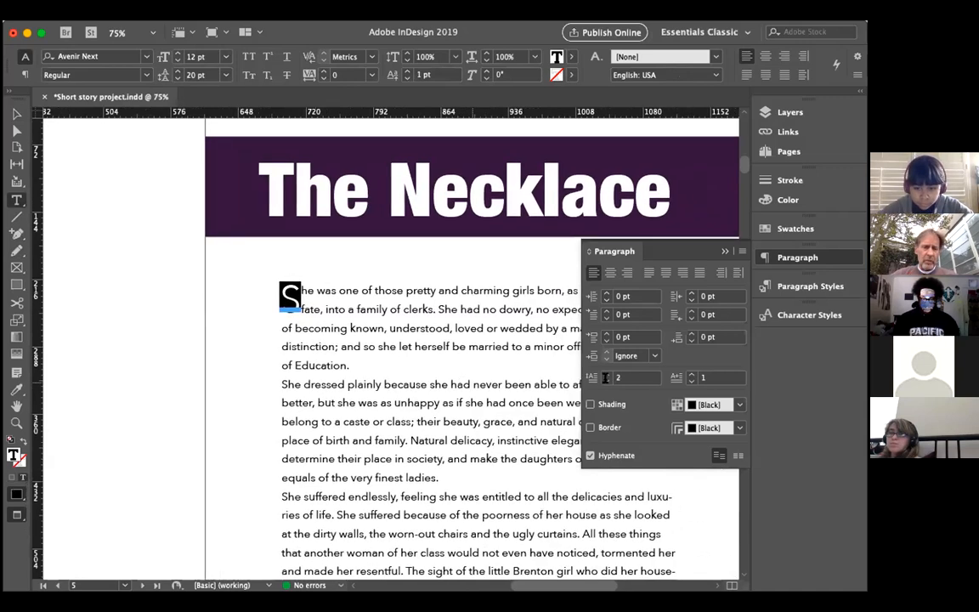
pyautogui.click(606, 381)
pyautogui.hscroll(1, 382, 312)
pyautogui.scroll(1, 381, 312)
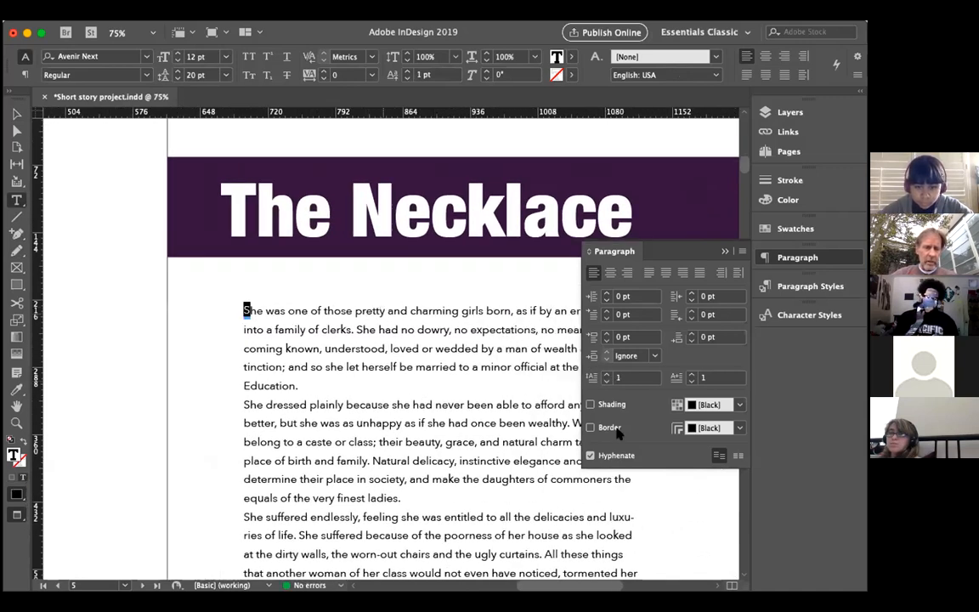
pyautogui.click(623, 379)
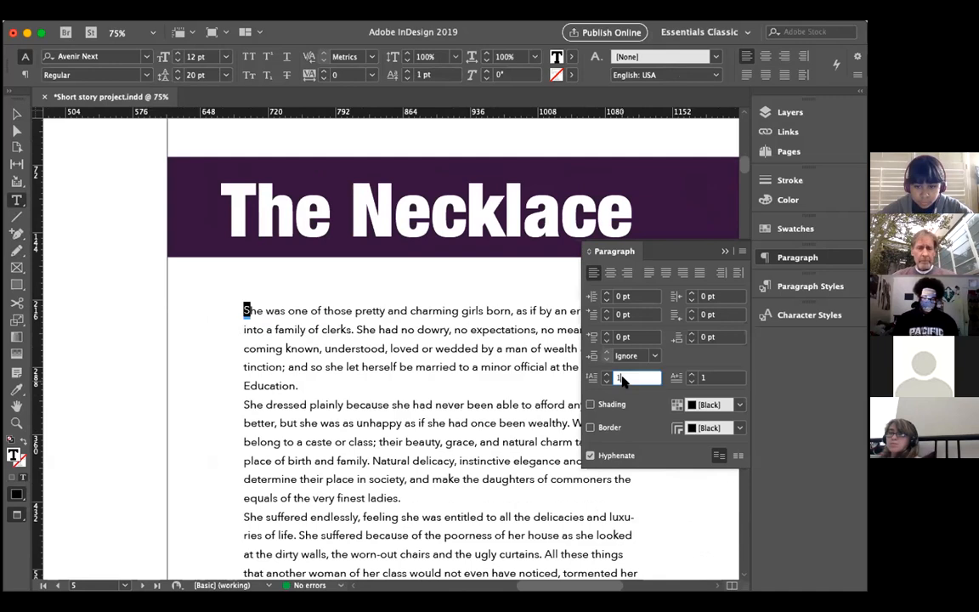
pyautogui.click(383, 311)
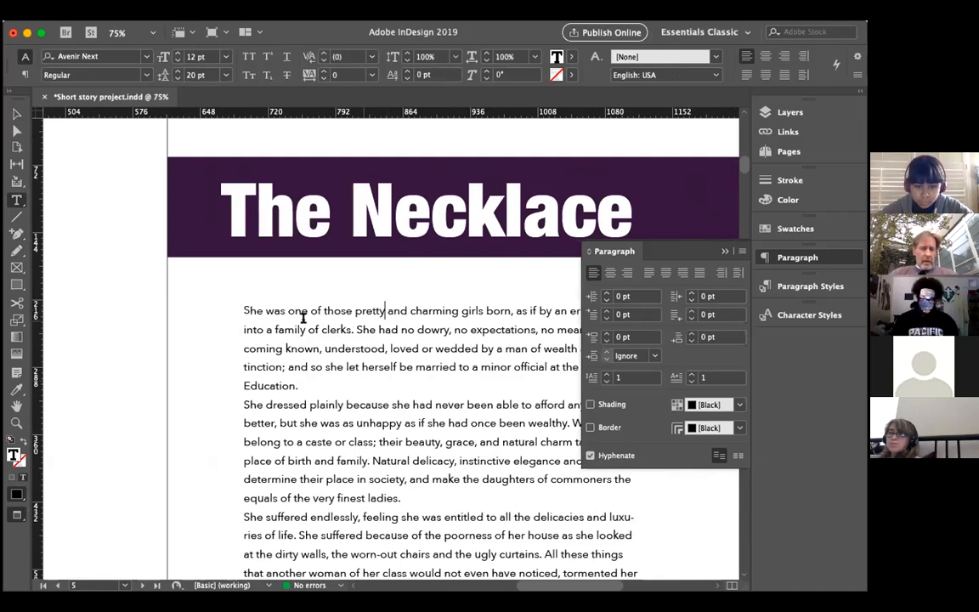
pyautogui.click(242, 308)
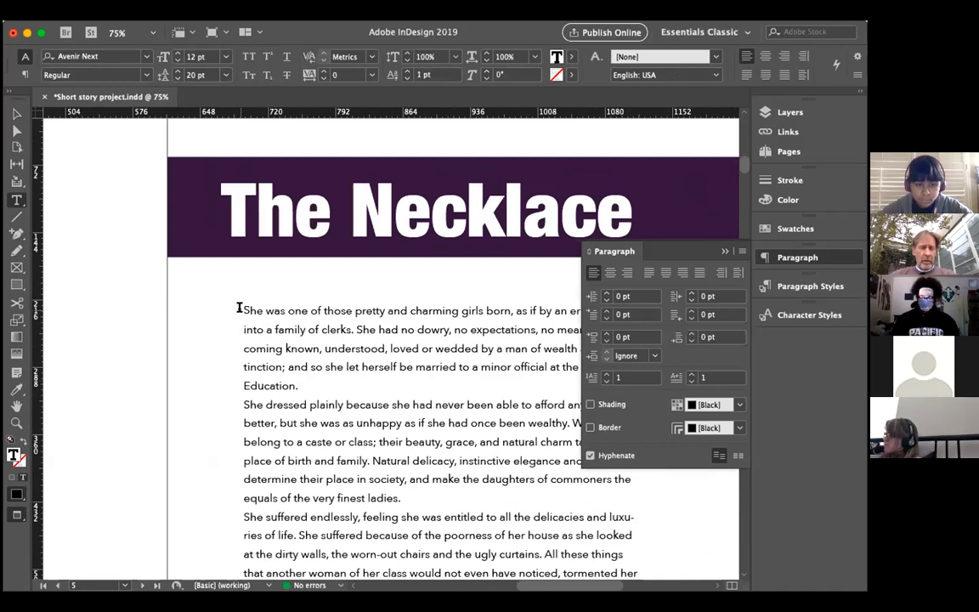
pyautogui.moveTo(241, 308); pyautogui.dragTo(249, 309)
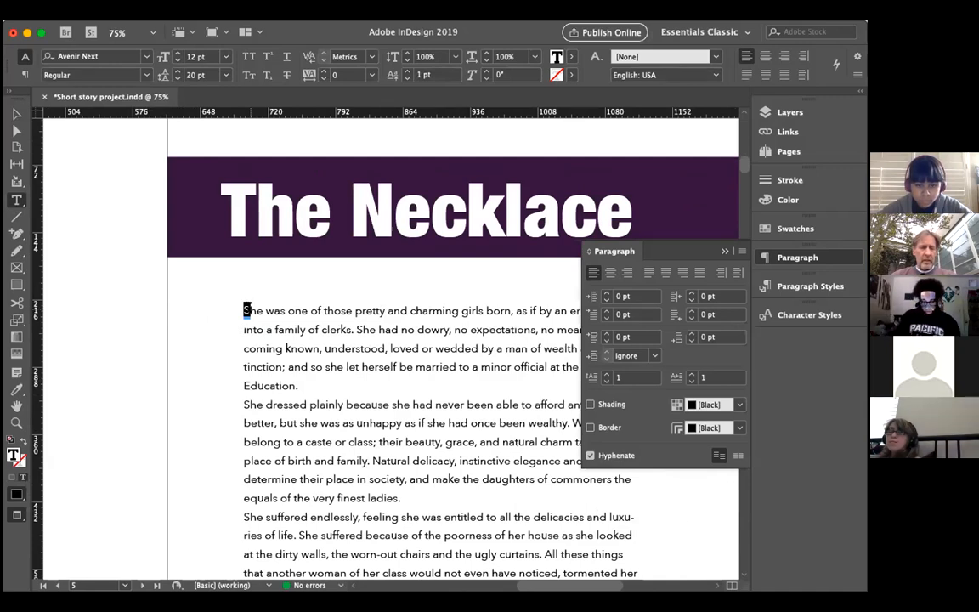
pyautogui.click(241, 311)
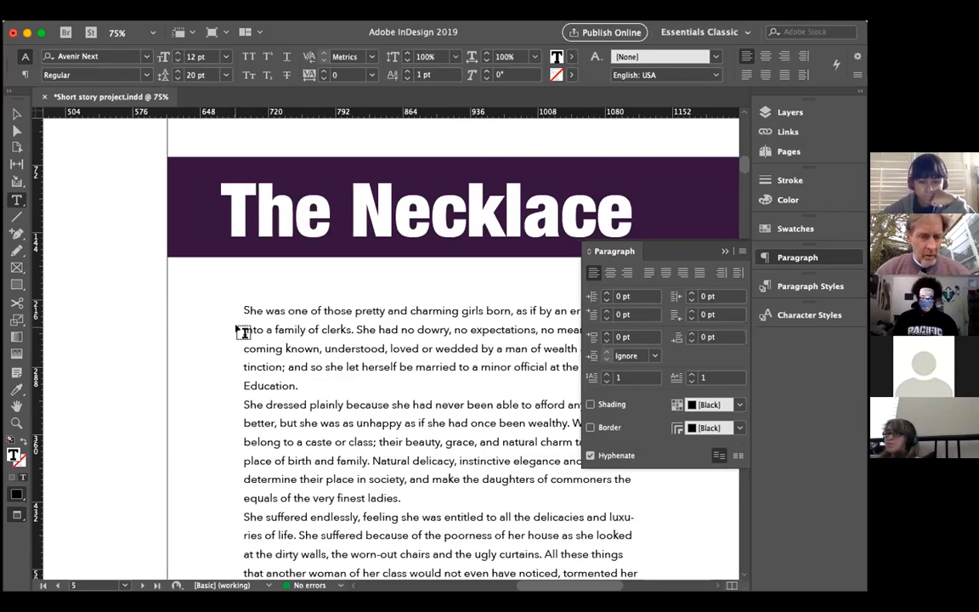
# Step: Apply All Caps to the words "he was one of those pretty" after the opening S in the first paragraph
pyautogui.press('super+equal')
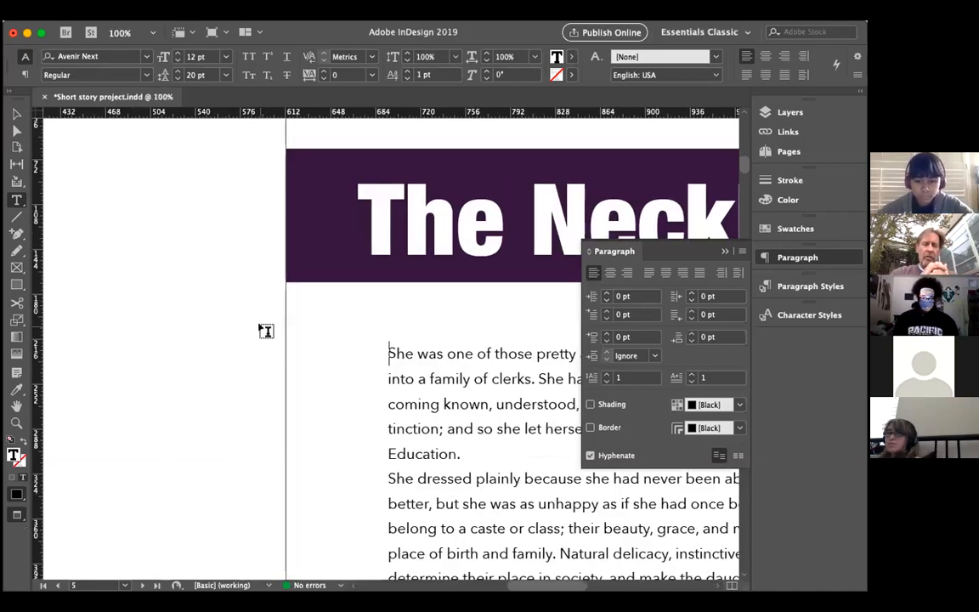
pyautogui.hscroll(5, 266, 331)
pyautogui.scroll(-1, 264, 328)
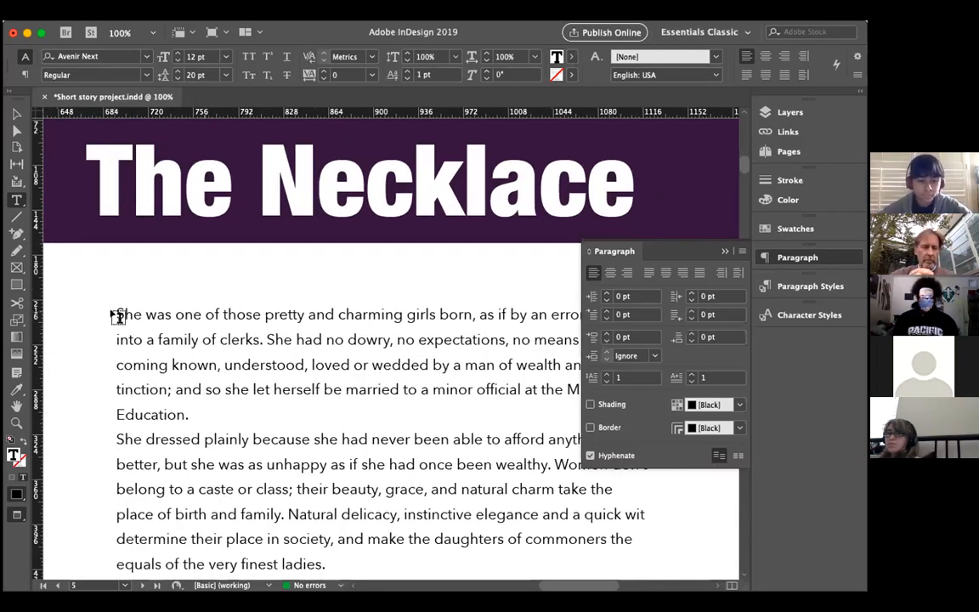
pyautogui.moveTo(123, 313); pyautogui.dragTo(305, 314)
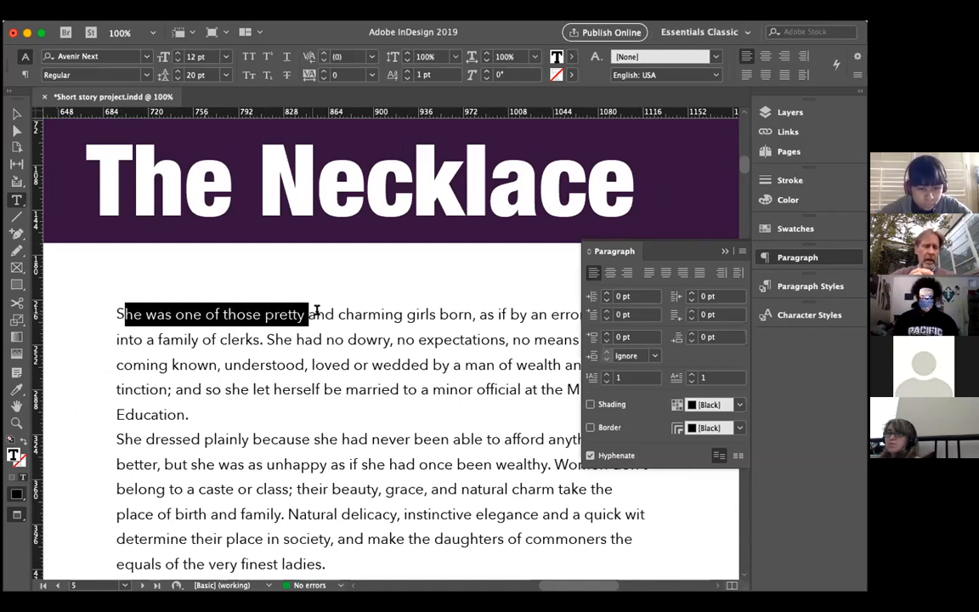
pyautogui.click(742, 251)
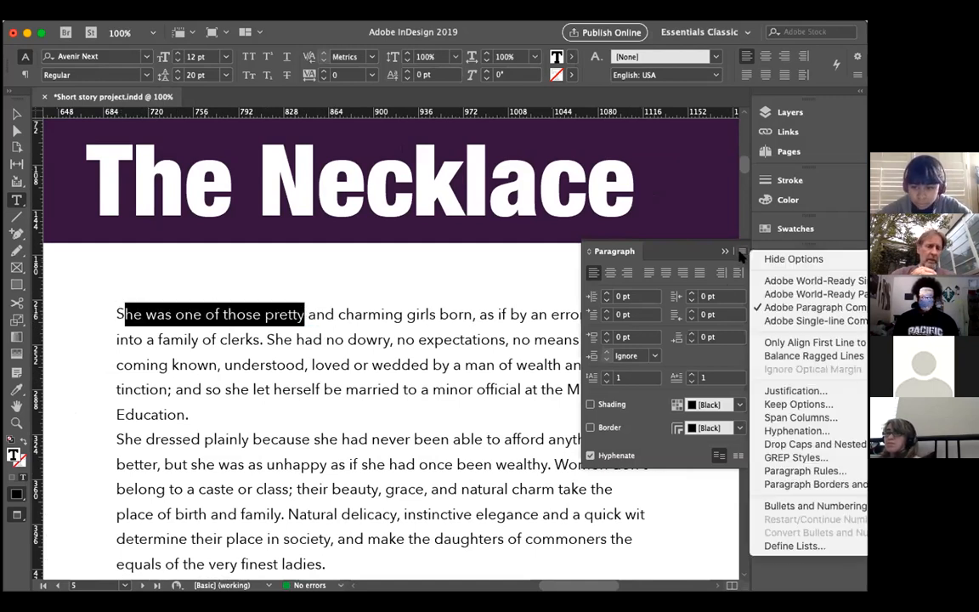
pyautogui.click(595, 259)
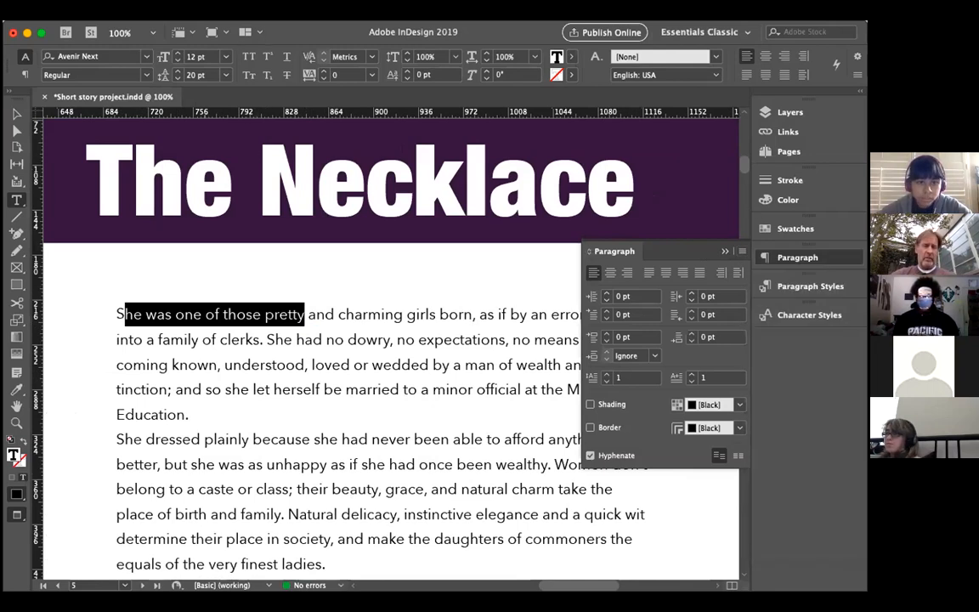
pyautogui.click(182, 8)
pyautogui.click(223, 68)
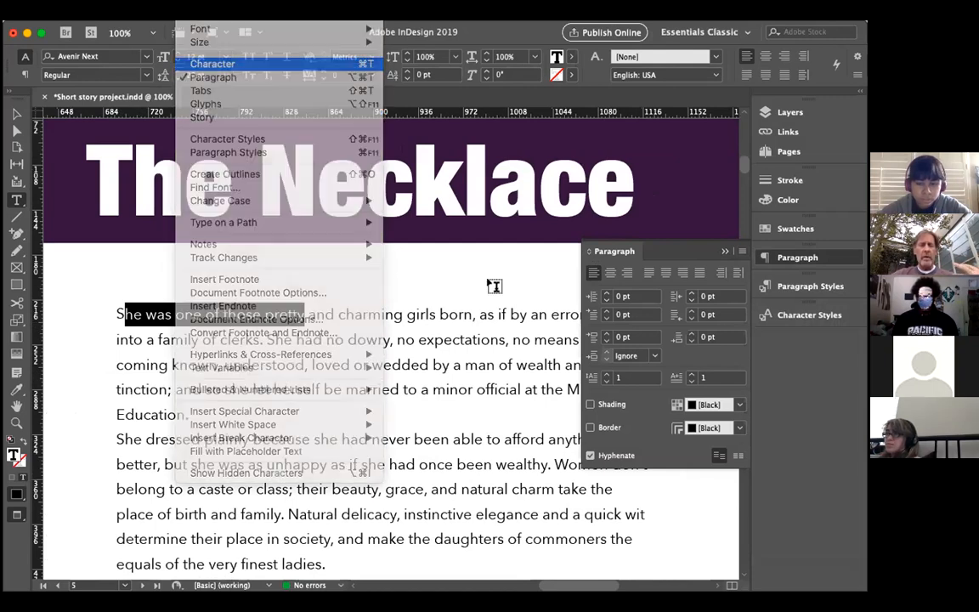
pyautogui.click(777, 210)
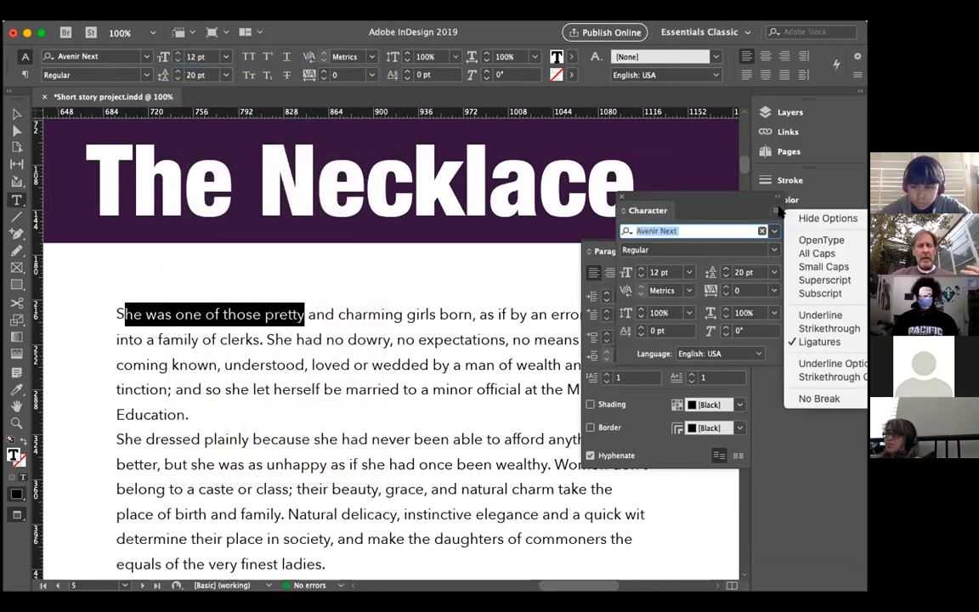
pyautogui.click(814, 253)
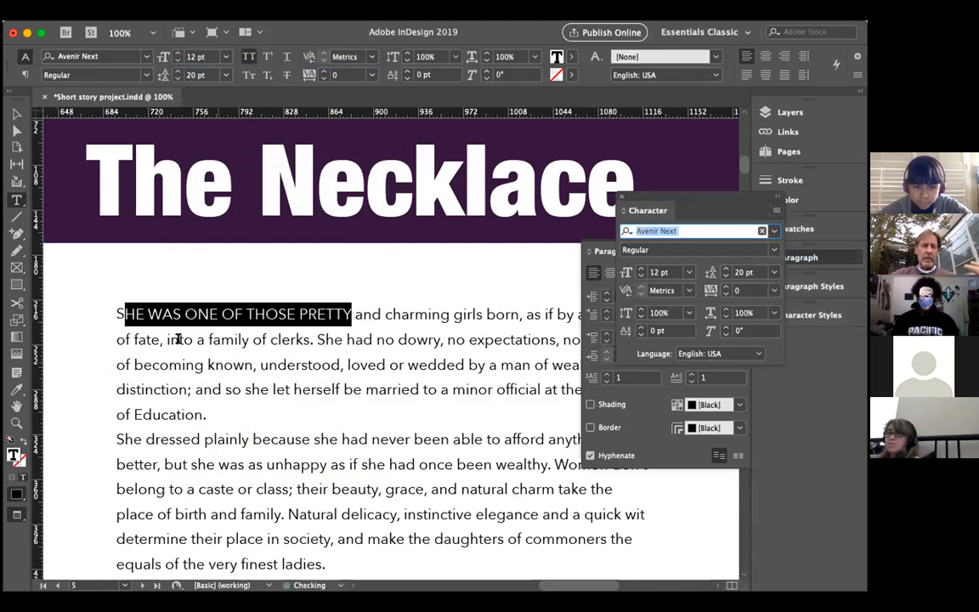
# Step: Dock the floating Character panel below Character Styles and reduce the document view to 75%
pyautogui.click(197, 314)
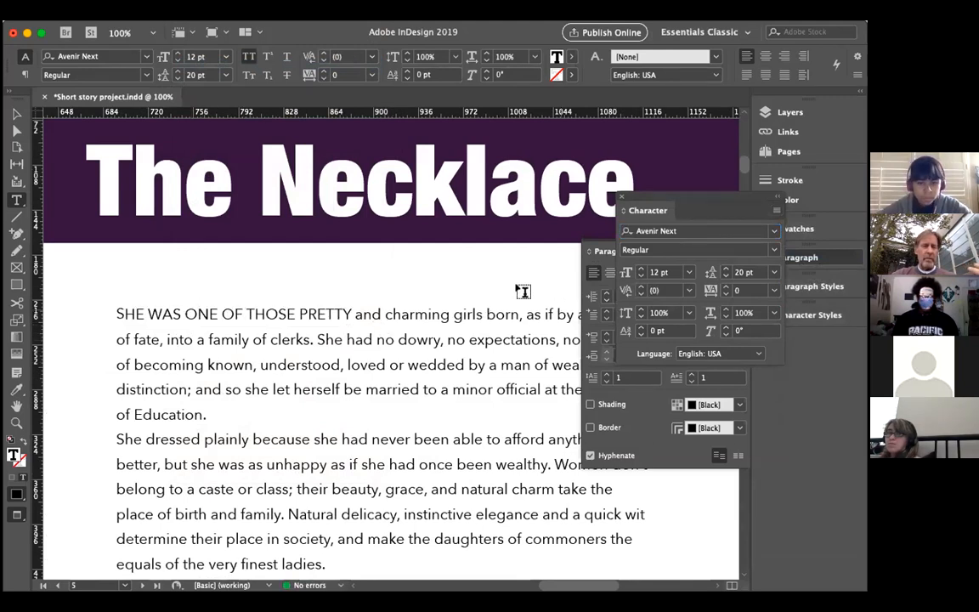
pyautogui.click(597, 245)
pyautogui.moveTo(701, 197); pyautogui.dragTo(768, 342)
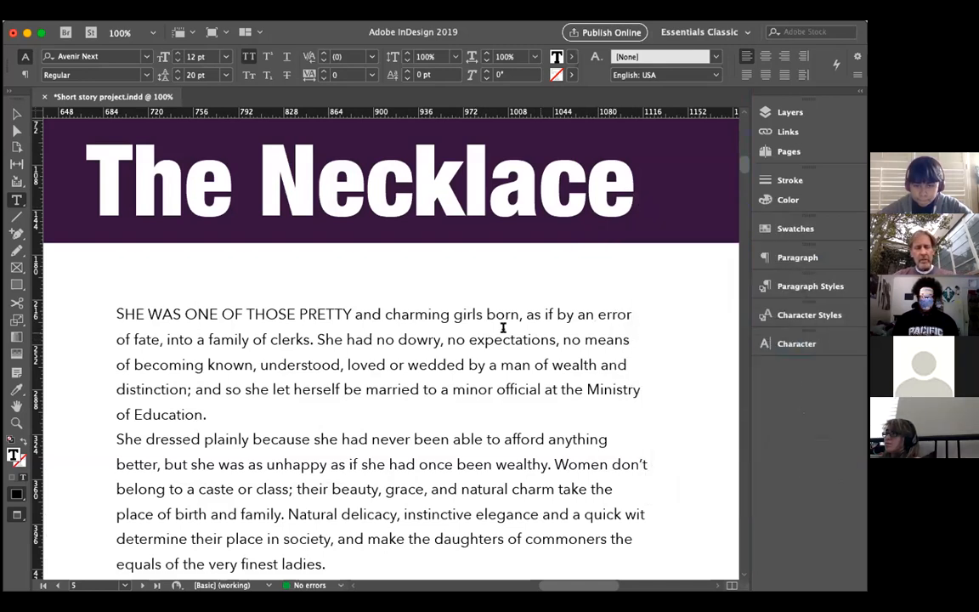
pyautogui.press('super+minus')
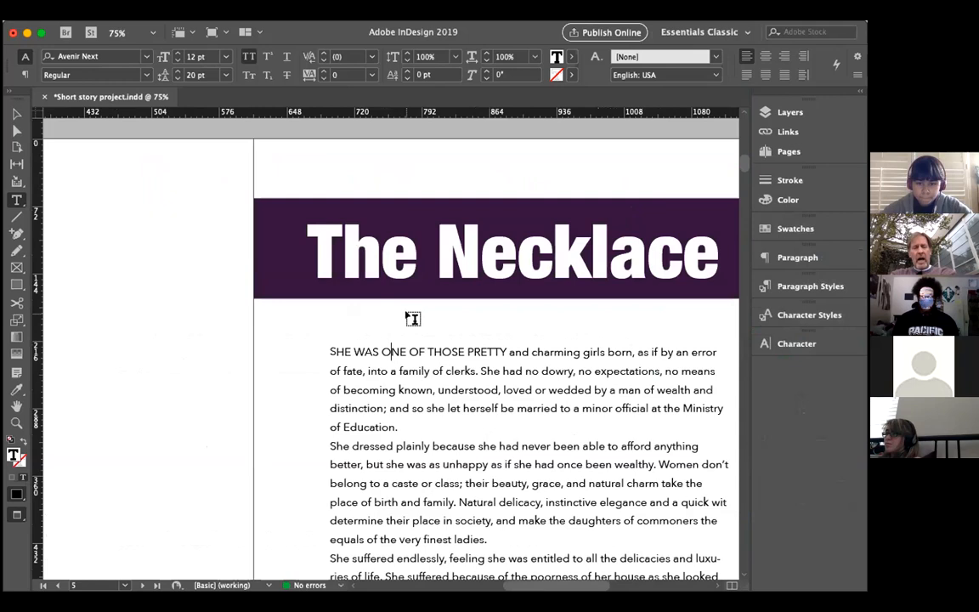
pyautogui.hscroll(5, 344, 328)
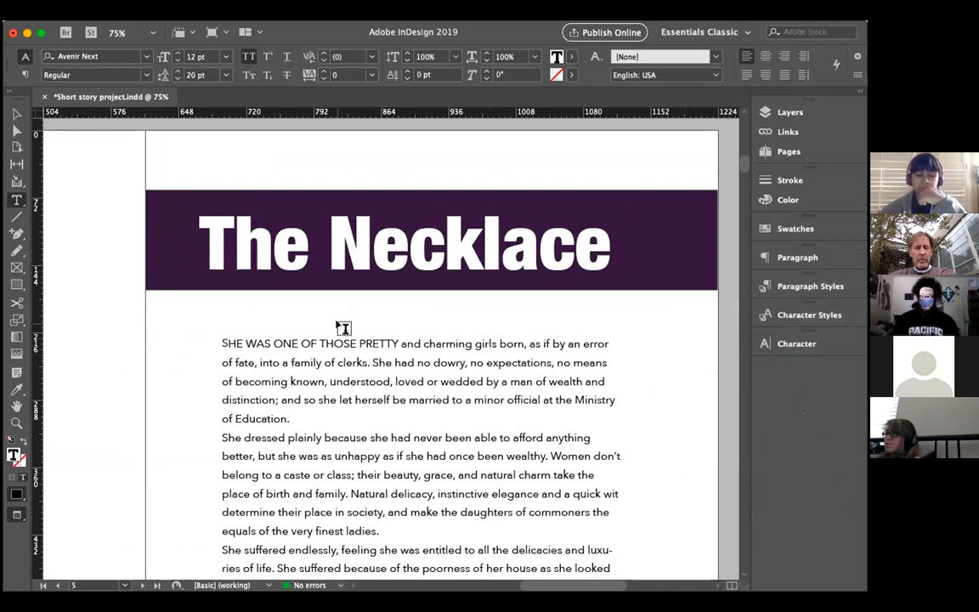
# Step: Apply Small Caps to the opening words "She was one of those pretty" in the story's first paragraph
pyautogui.doubleClick(394, 342)
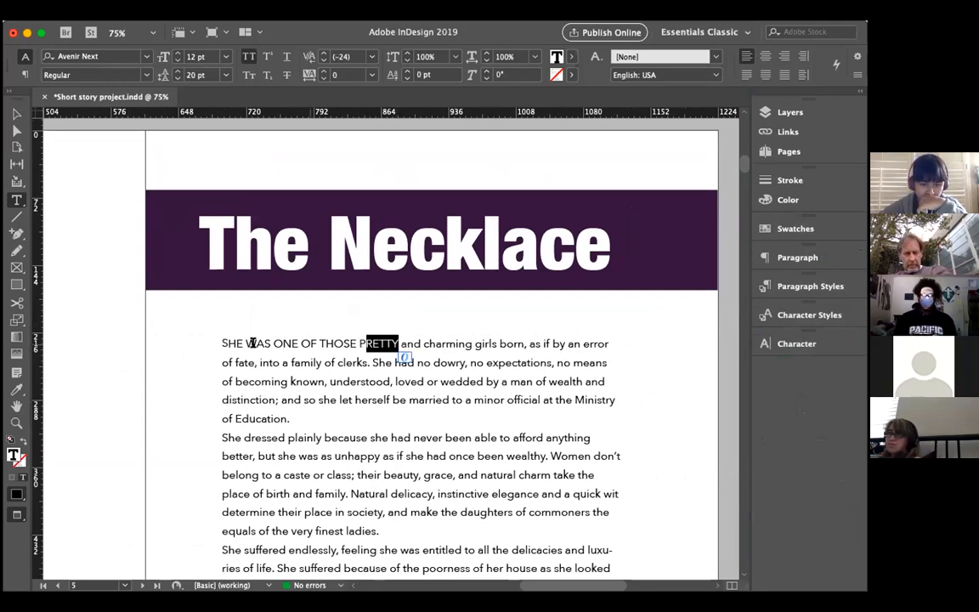
pyautogui.click(225, 342)
pyautogui.moveTo(225, 340); pyautogui.dragTo(222, 341)
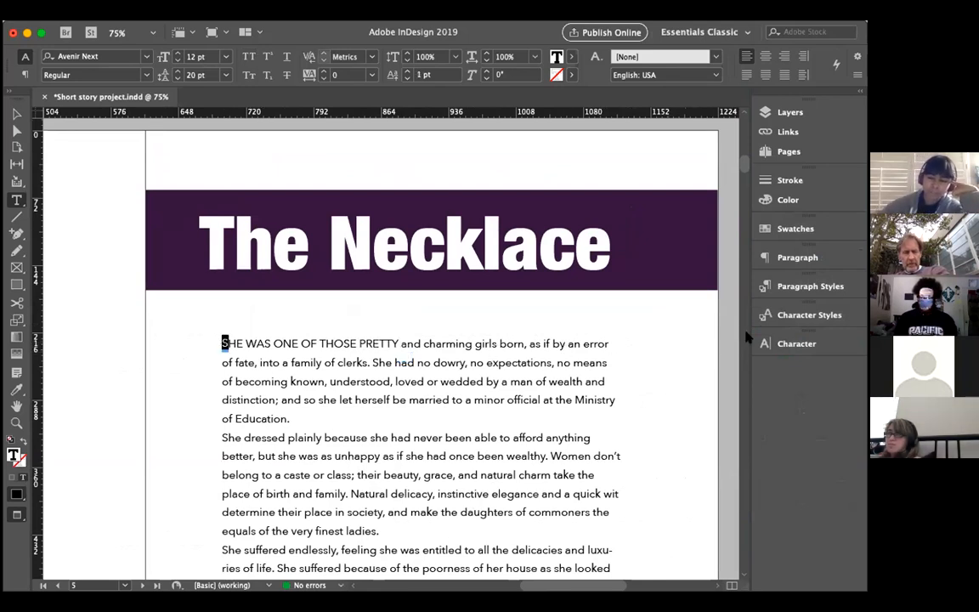
pyautogui.click(396, 340)
pyautogui.moveTo(396, 340); pyautogui.dragTo(222, 343)
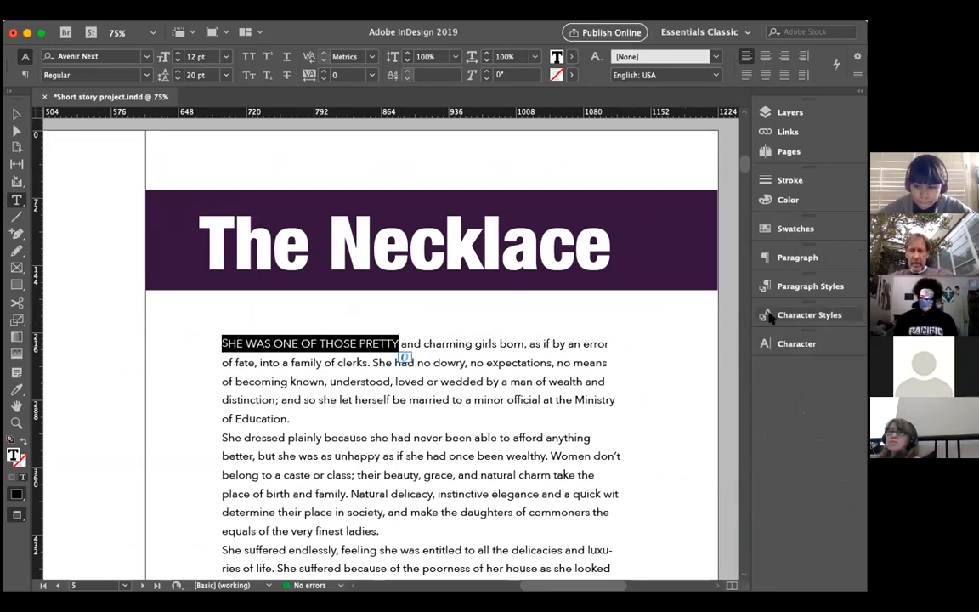
pyautogui.click(767, 343)
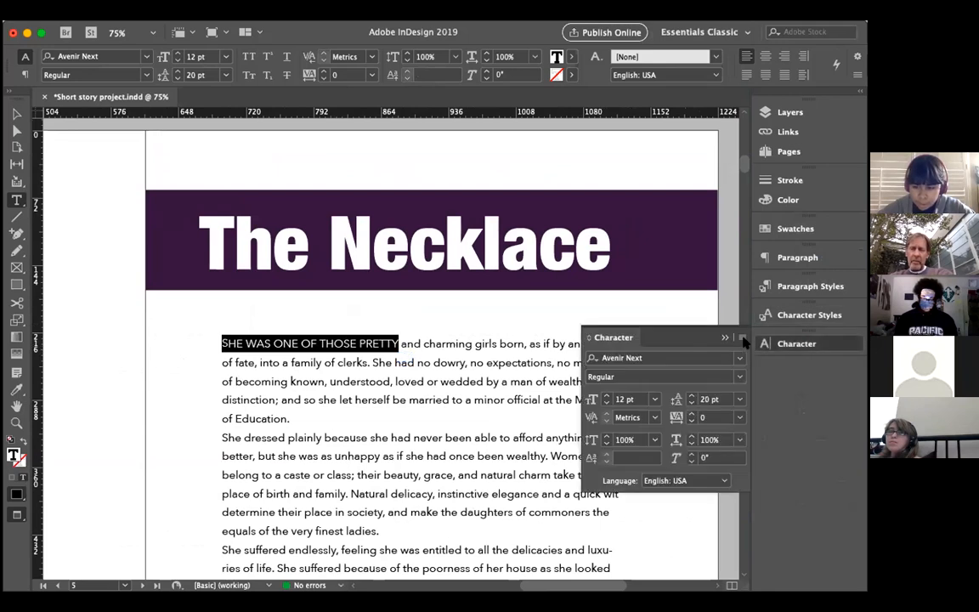
pyautogui.click(742, 338)
pyautogui.click(775, 394)
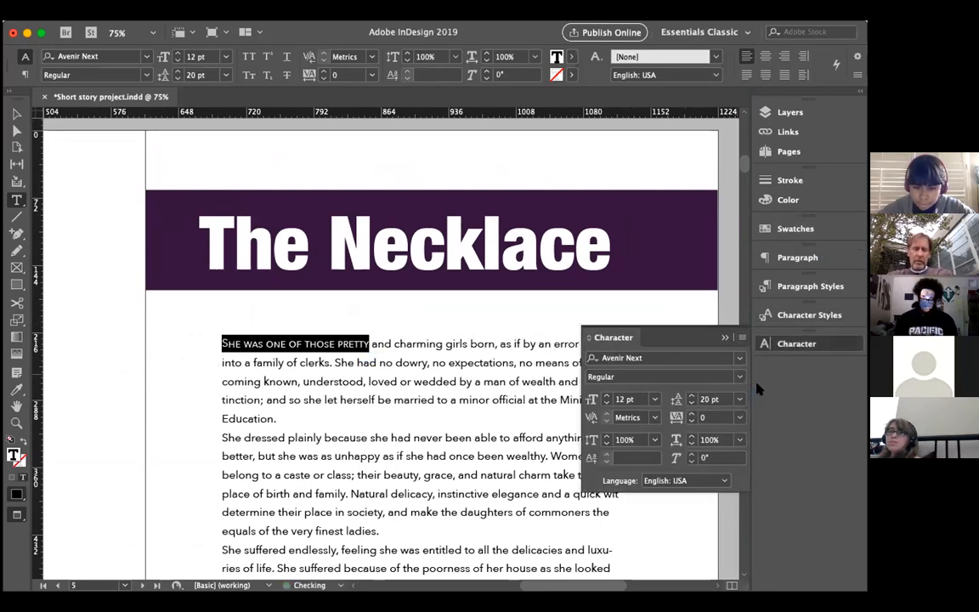
pyautogui.click(372, 346)
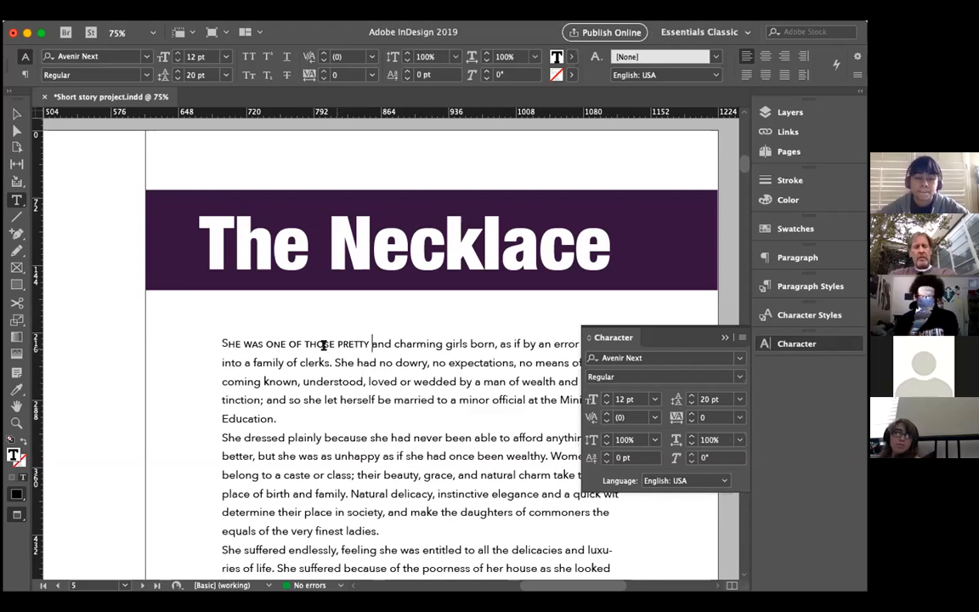
pyautogui.moveTo(222, 343); pyautogui.dragTo(229, 343)
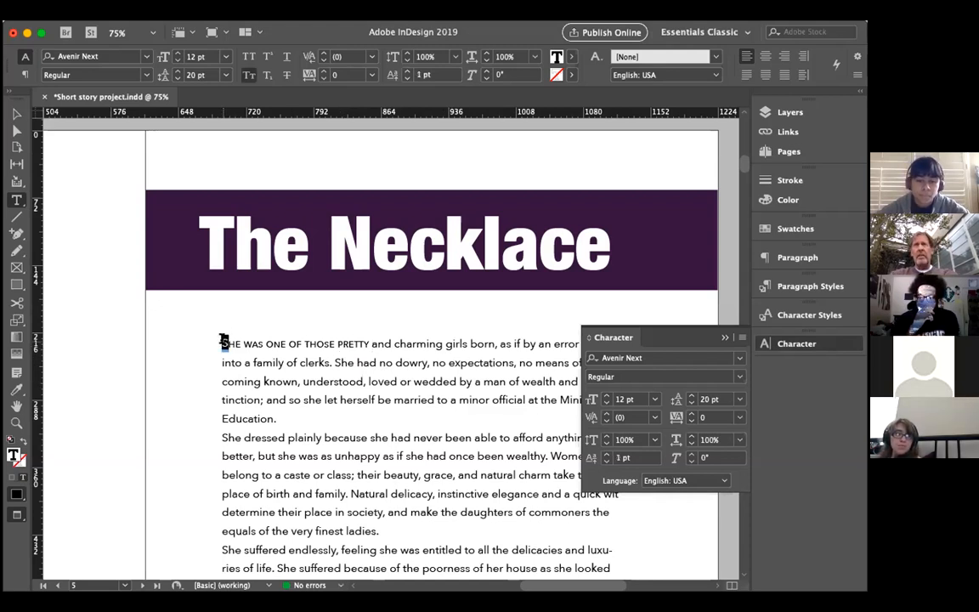
pyautogui.click(368, 344)
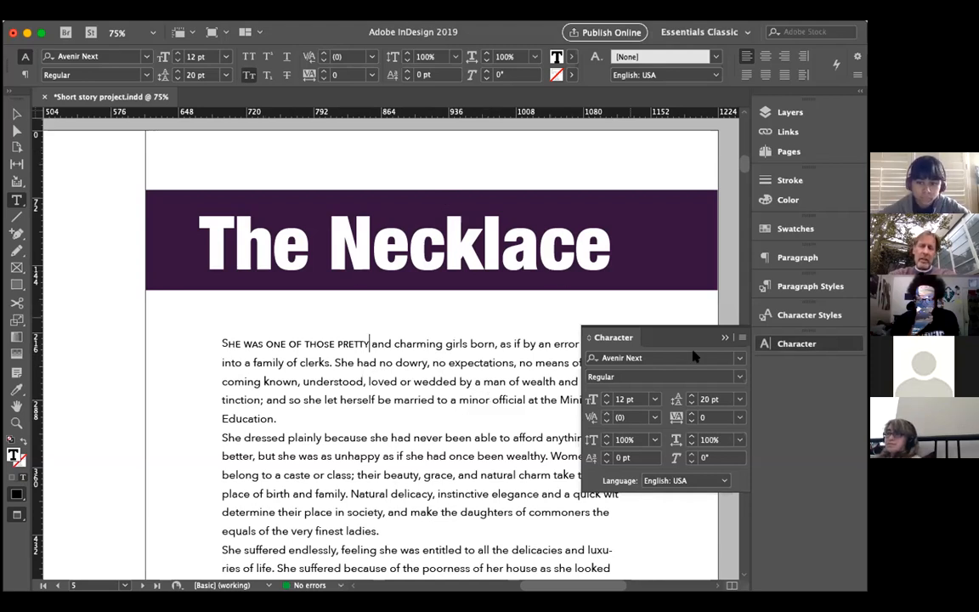
pyautogui.click(722, 339)
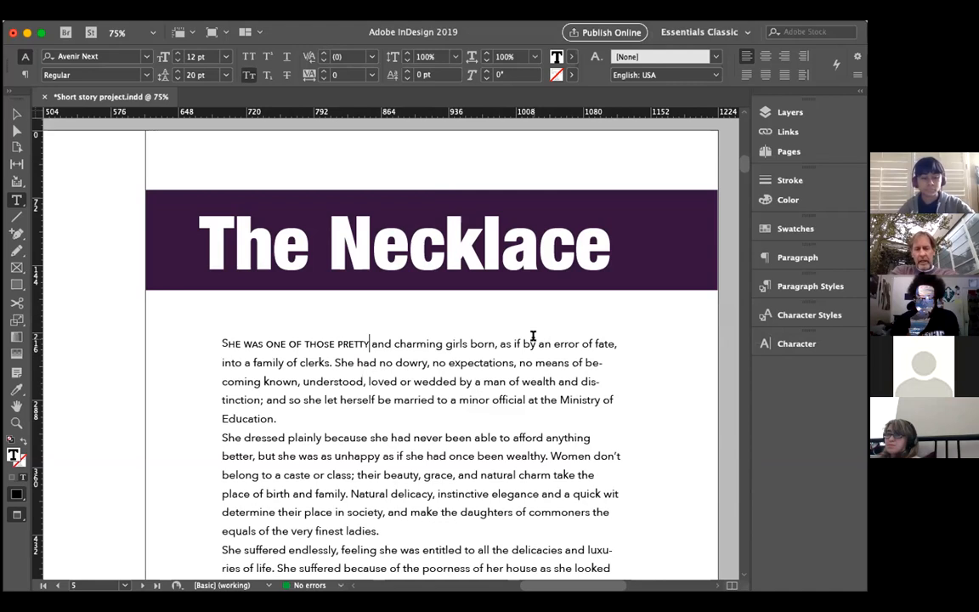
# Step: Set the opening S to a 0 pt baseline shift and a 13 pt font size
pyautogui.click(227, 340)
pyautogui.moveTo(227, 339); pyautogui.dragTo(215, 342)
pyautogui.click(770, 342)
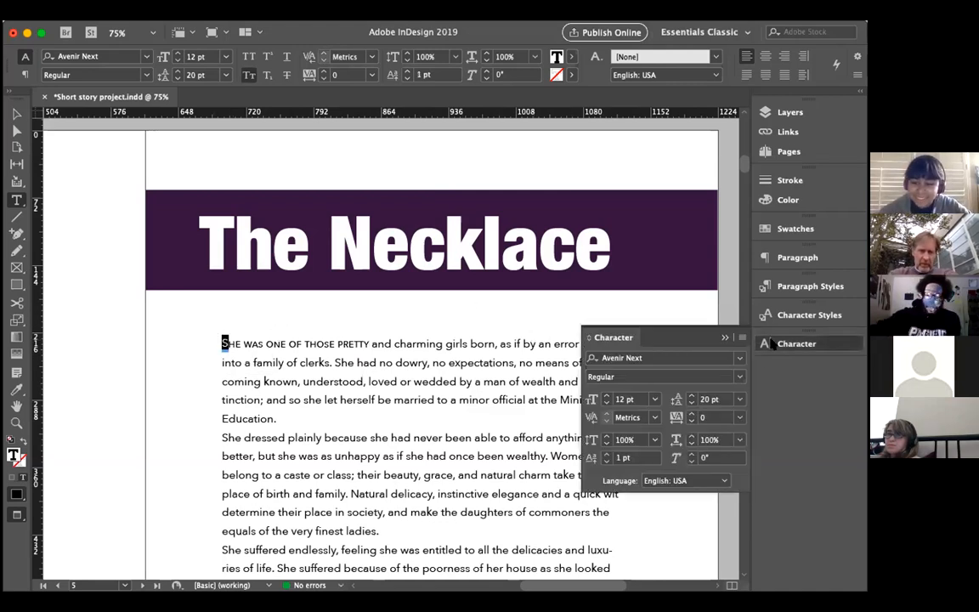
pyautogui.click(606, 460)
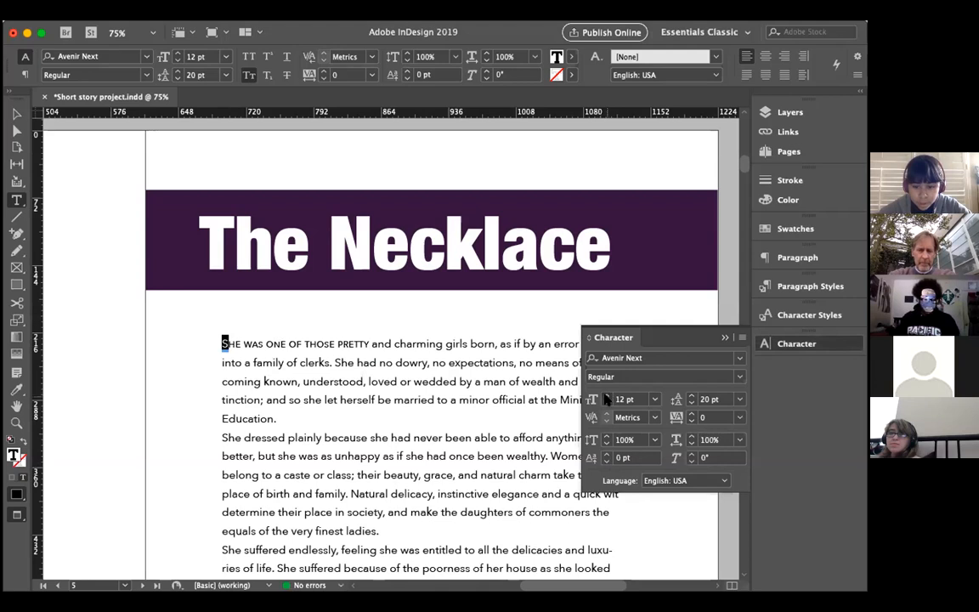
pyautogui.click(606, 396)
pyautogui.click(725, 338)
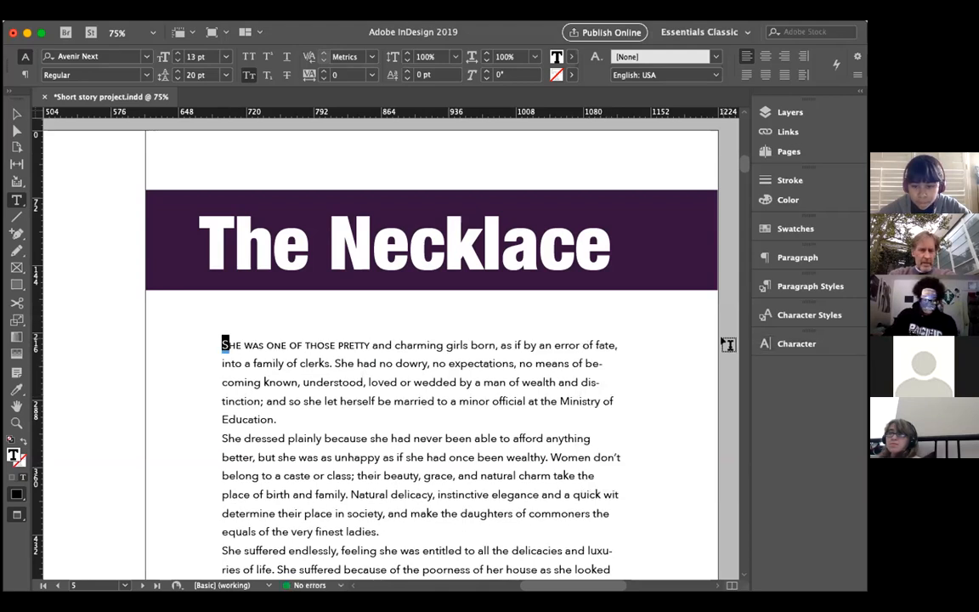
# Step: Give the first paragraph a one-character drop cap, raising it to 2 lines and finally 3 lines deep
pyautogui.click(774, 260)
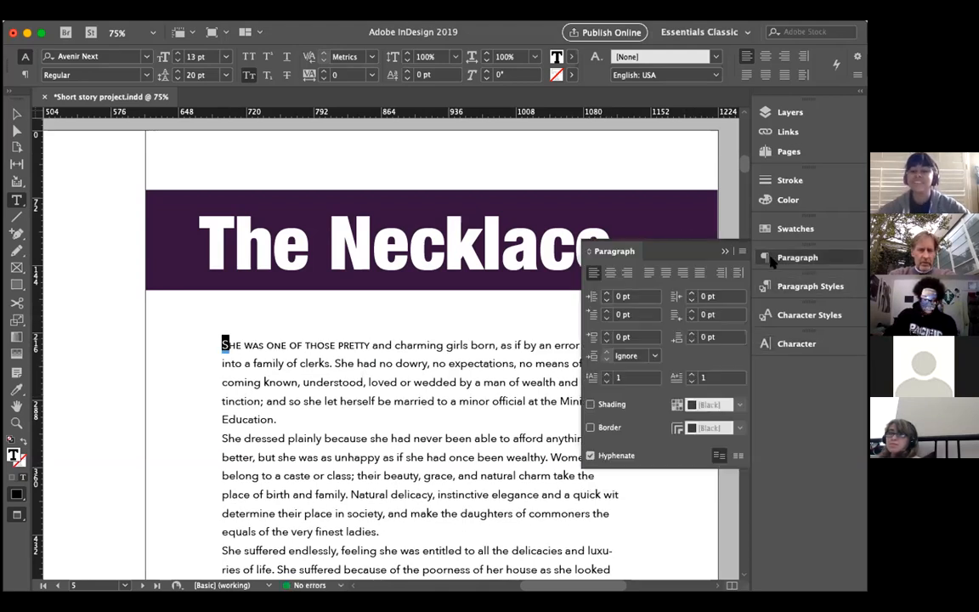
pyautogui.click(607, 376)
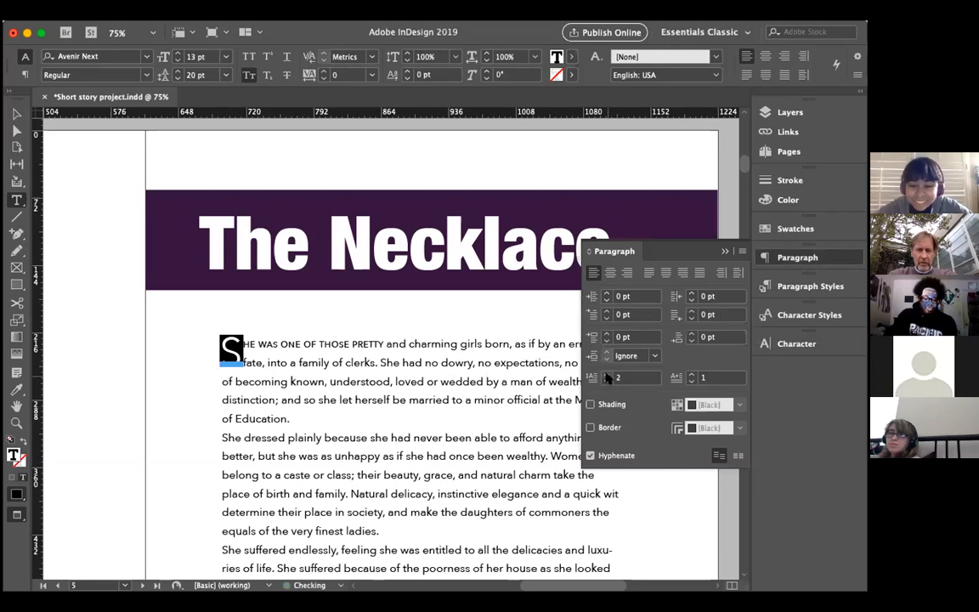
pyautogui.click(410, 364)
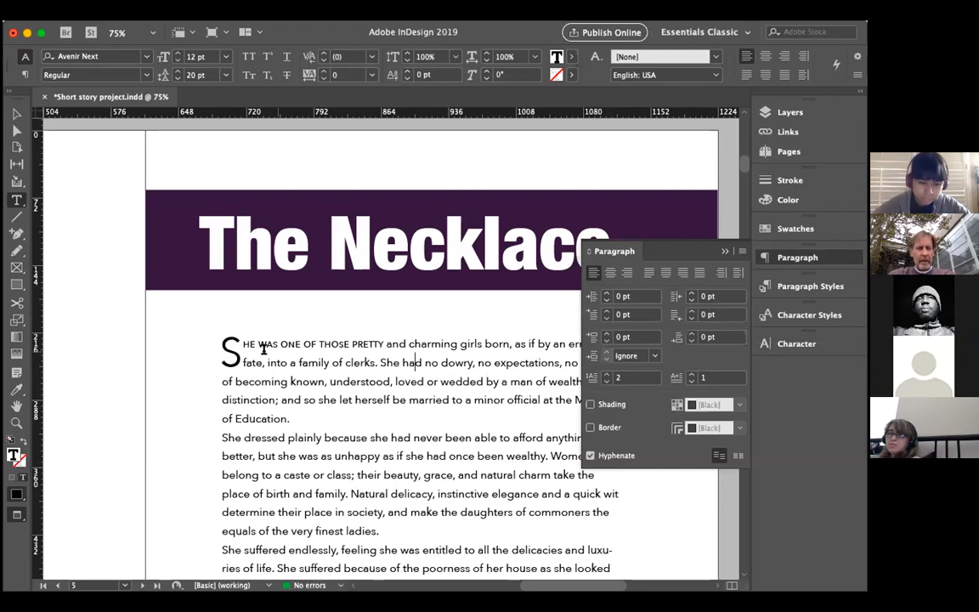
pyautogui.moveTo(244, 349); pyautogui.dragTo(219, 350)
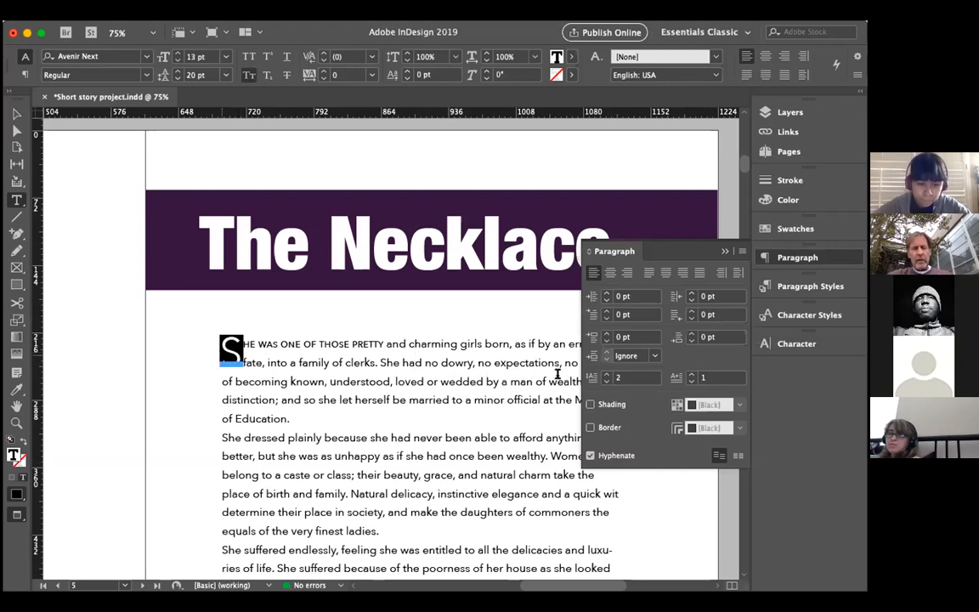
pyautogui.click(607, 375)
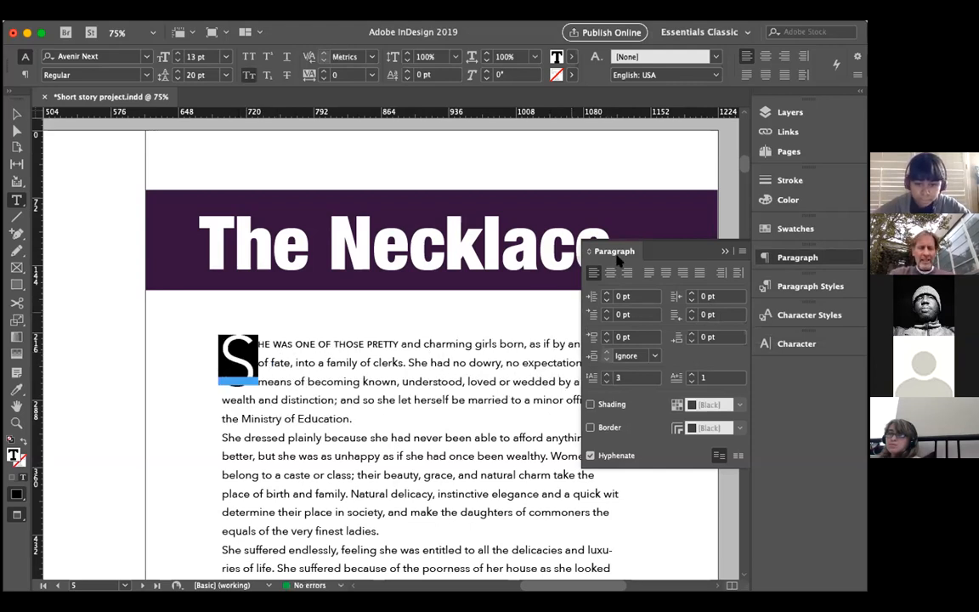
pyautogui.click(725, 251)
pyautogui.click(419, 343)
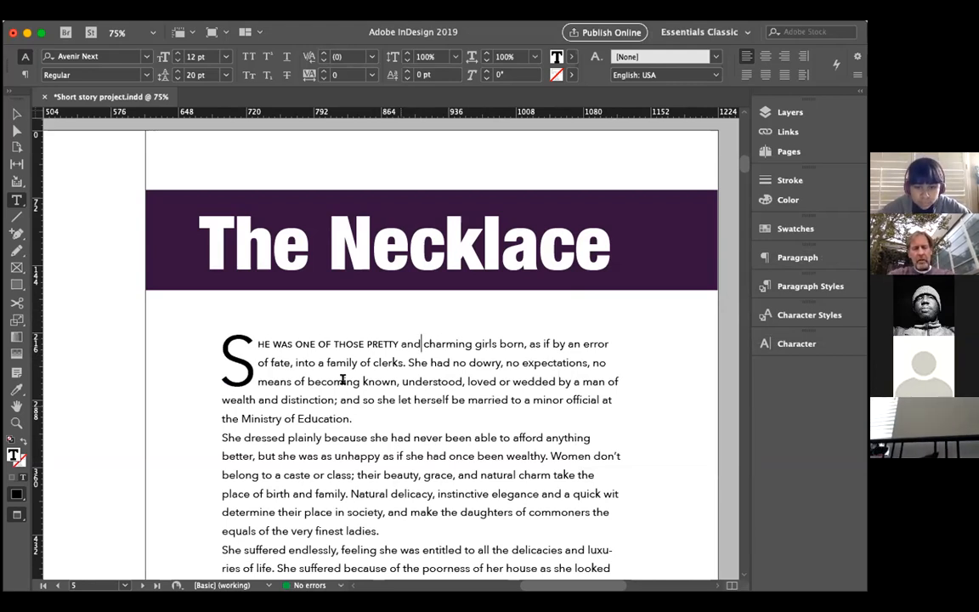
# Step: Reduce the first paragraph's drop cap to 1 line so the S sits in the line of text
pyautogui.moveTo(223, 339); pyautogui.dragTo(257, 357)
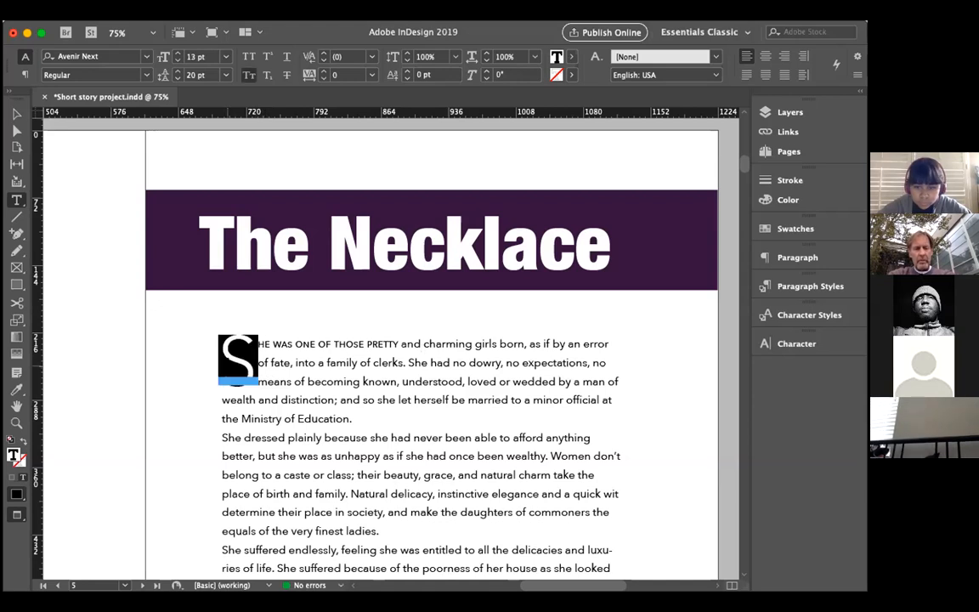
pyautogui.click(763, 286)
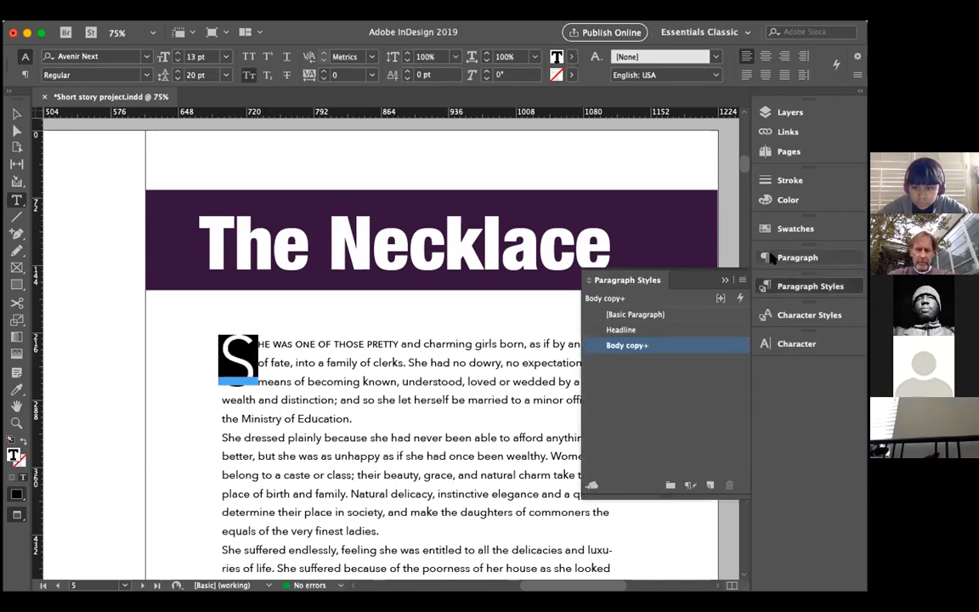
pyautogui.click(770, 258)
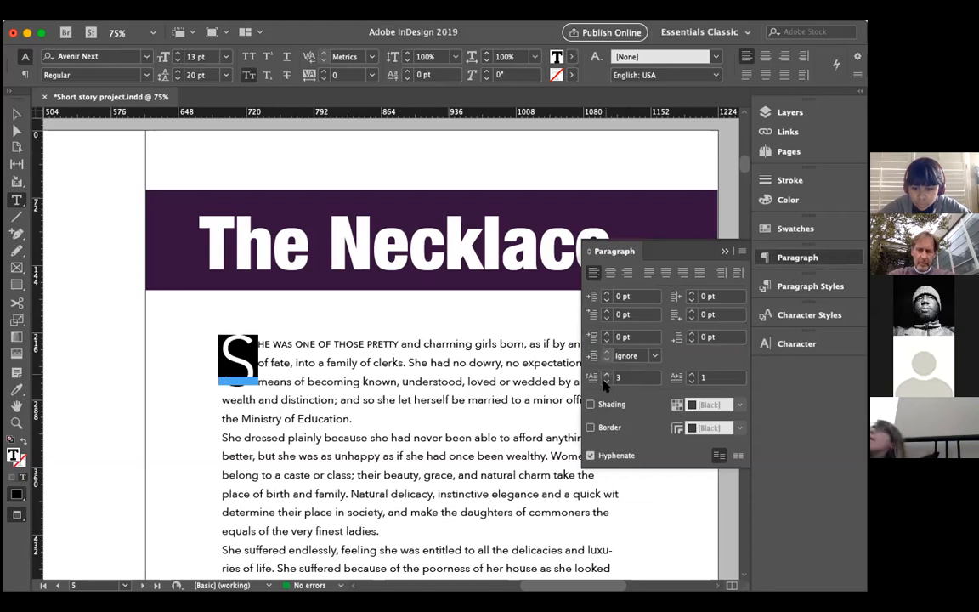
pyautogui.click(606, 382)
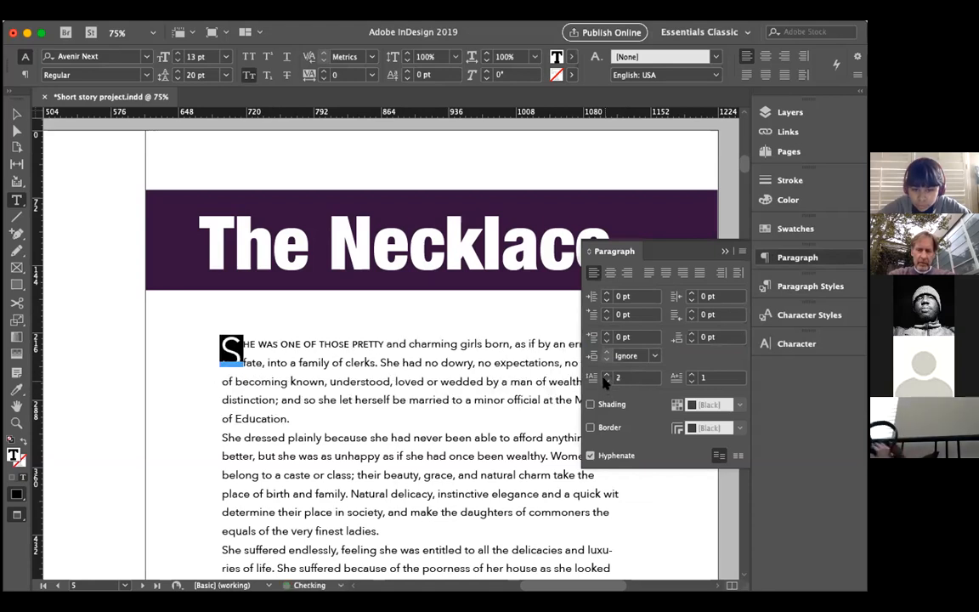
pyautogui.click(605, 382)
pyautogui.click(345, 345)
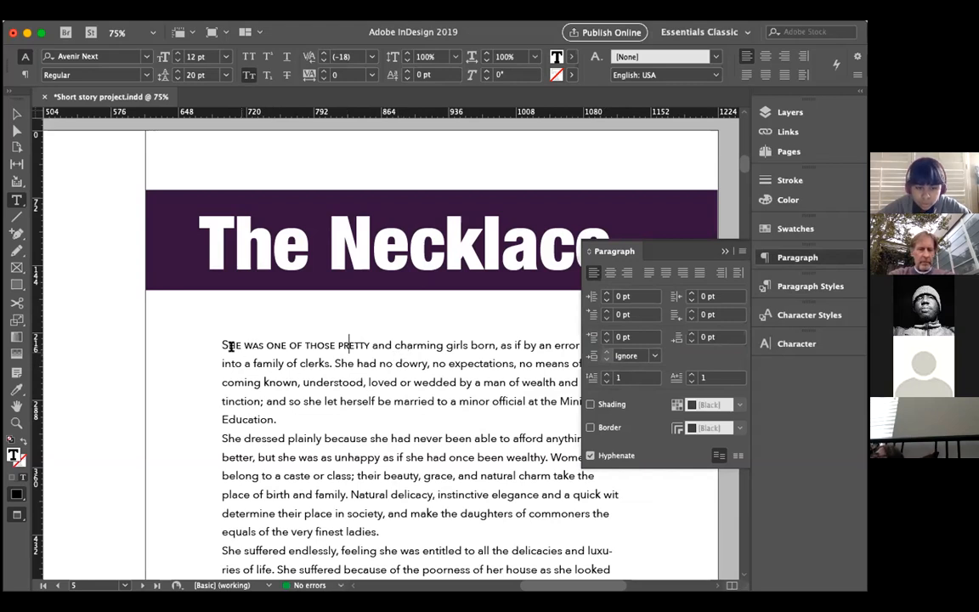
# Step: Set the font size of the opening S to 14 pt
pyautogui.moveTo(220, 345); pyautogui.dragTo(230, 345)
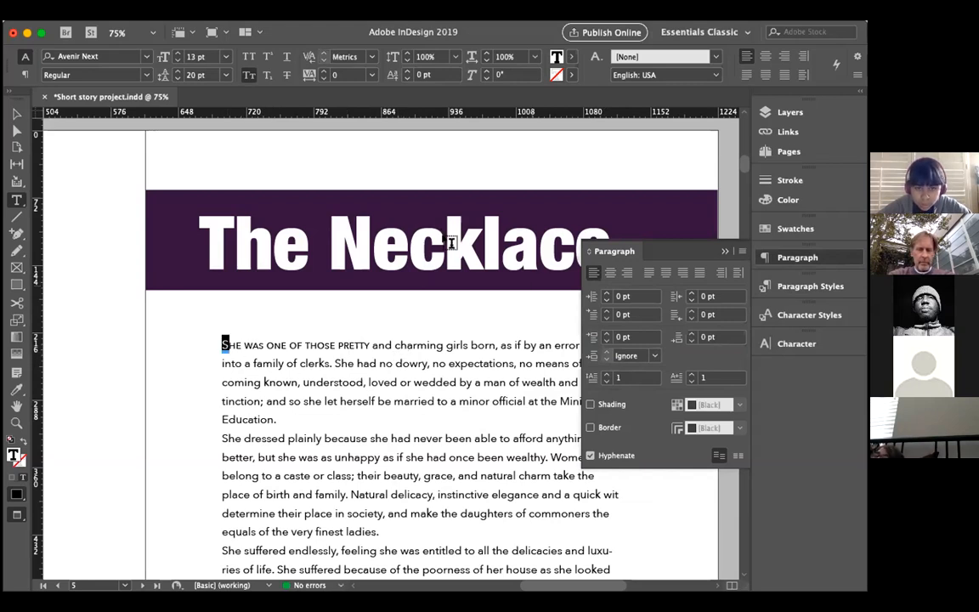
pyautogui.click(164, 53)
pyautogui.click(283, 346)
pyautogui.click(219, 369)
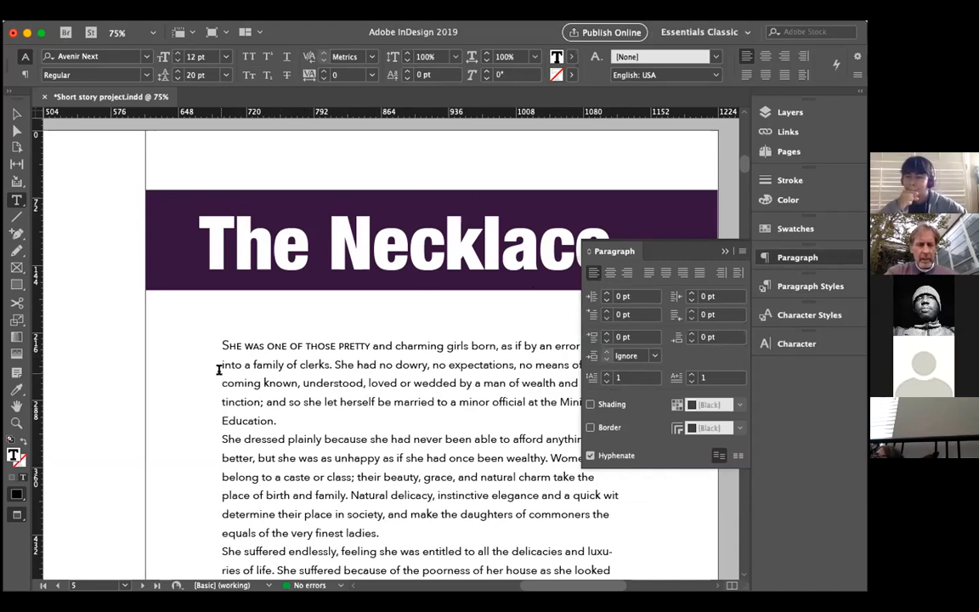
# Step: Enlarge the opening S to 35 pt so it rises above the first line as a raised initial
pyautogui.moveTo(221, 345); pyautogui.dragTo(231, 345)
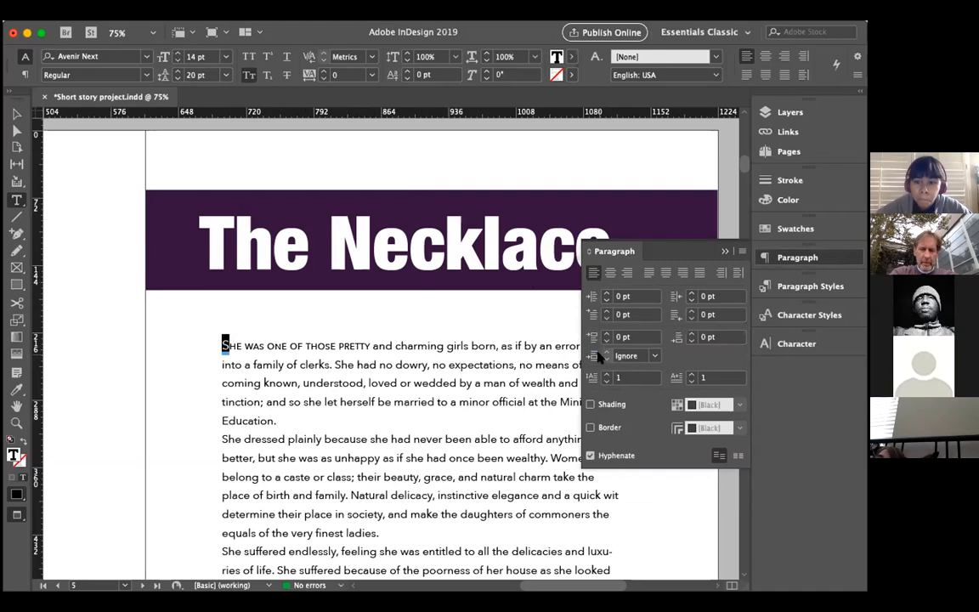
pyautogui.click(179, 55)
pyautogui.click(178, 54)
pyautogui.click(178, 55)
pyautogui.click(179, 55)
pyautogui.click(178, 54)
pyautogui.click(178, 55)
pyautogui.click(178, 55)
pyautogui.click(178, 54)
pyautogui.click(179, 55)
pyautogui.click(179, 54)
pyautogui.click(179, 54)
pyautogui.click(179, 55)
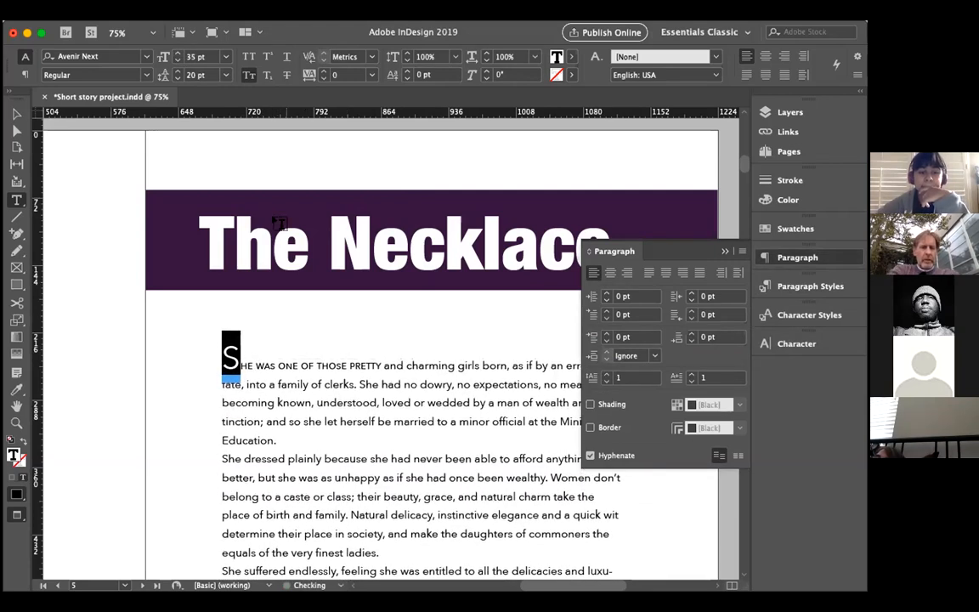
pyautogui.click(286, 364)
# Step: Set the small-caps words "he was one of those pretty" in the first line to Bold
pyautogui.scroll(-5, 359, 443)
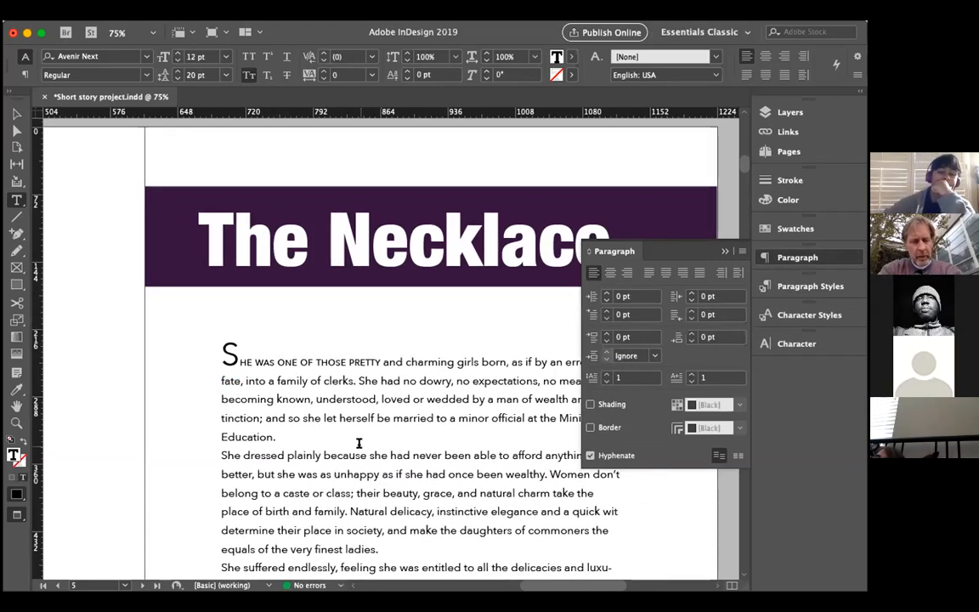
pyautogui.scroll(2, 358, 443)
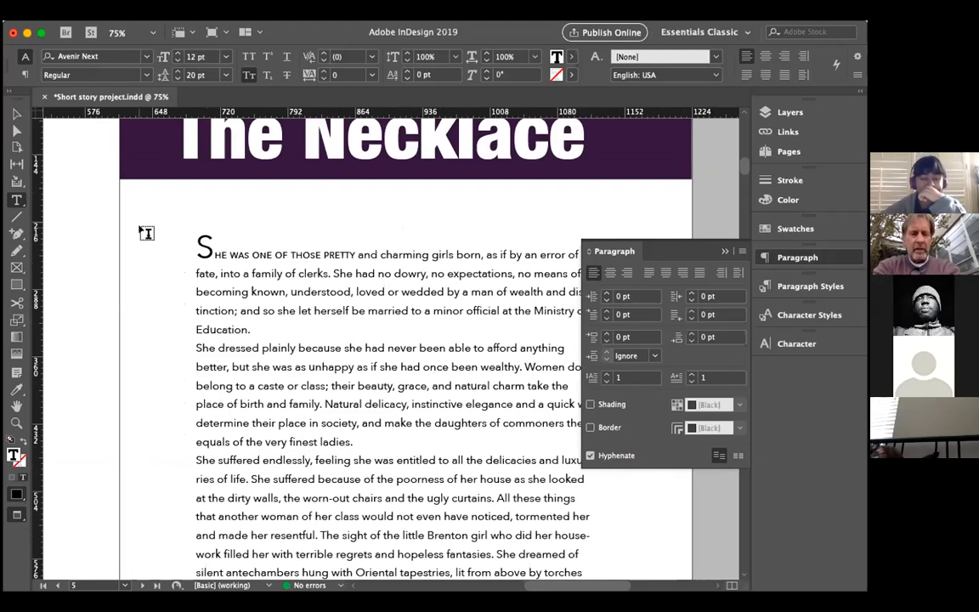
pyautogui.scroll(1, 146, 233)
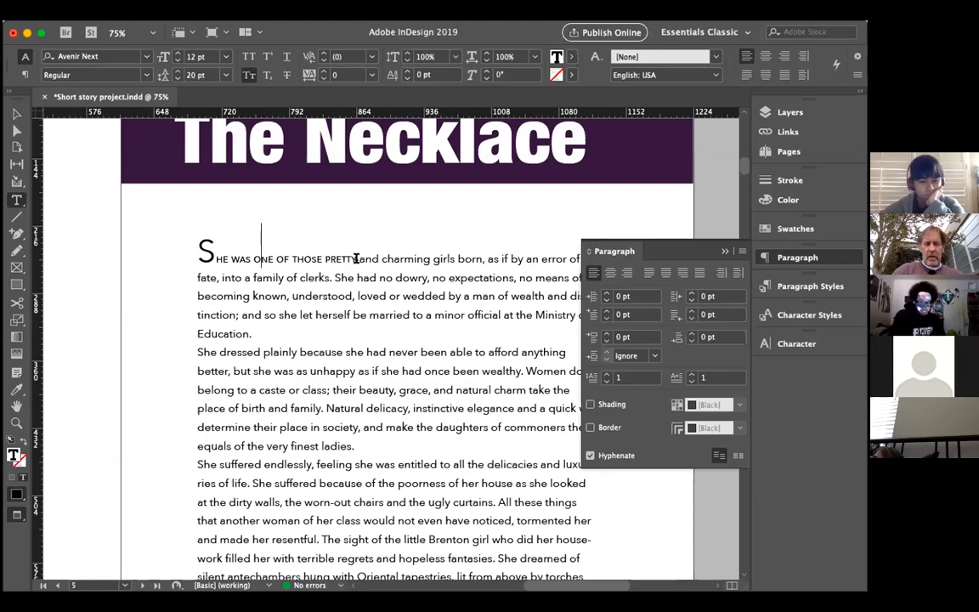
pyautogui.moveTo(356, 259); pyautogui.dragTo(215, 263)
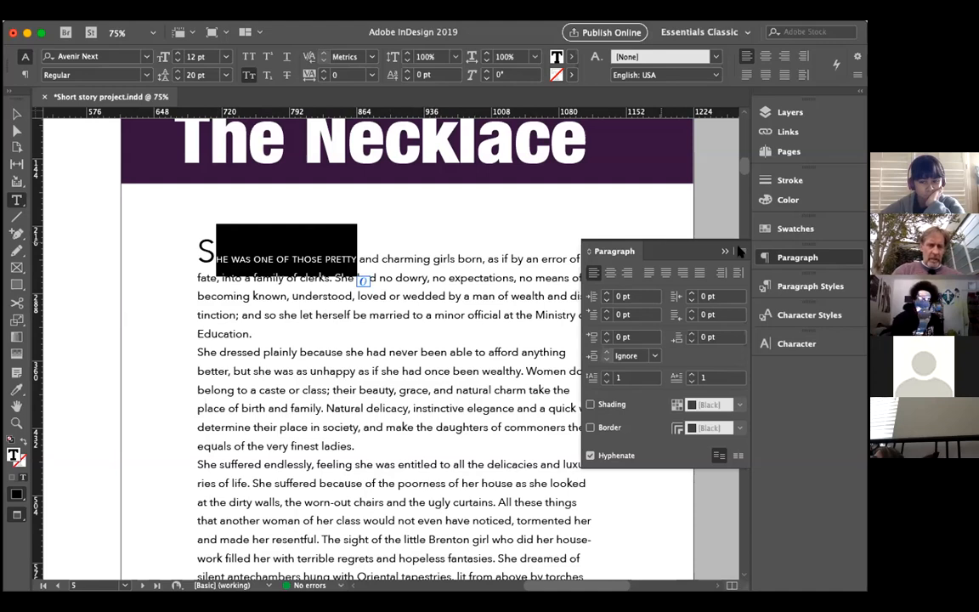
pyautogui.click(769, 315)
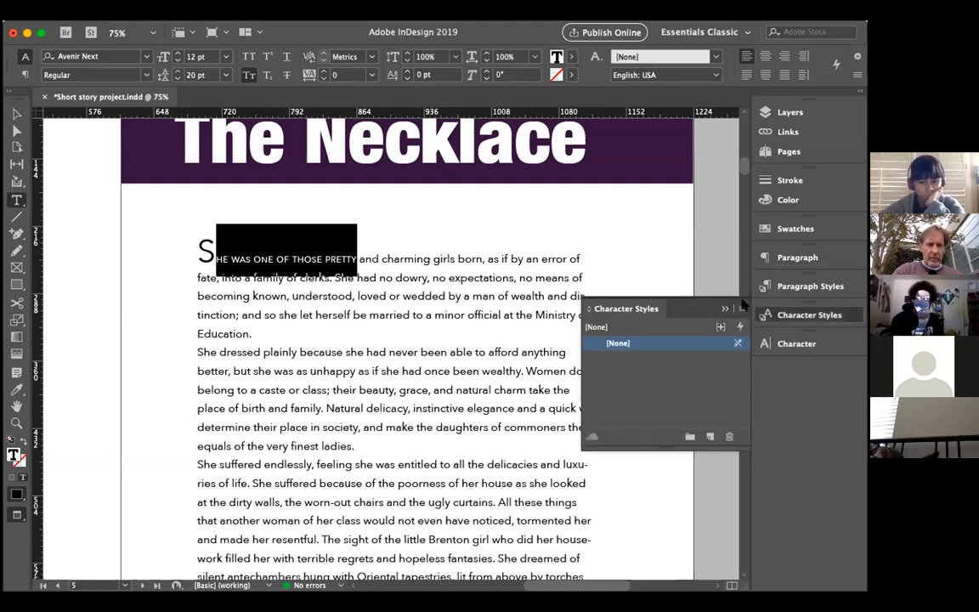
pyautogui.click(357, 255)
pyautogui.keyDown('shift'); pyautogui.click(221, 262); pyautogui.keyUp('shift')
pyautogui.keyDown('shift'); pyautogui.click(217, 260); pyautogui.keyUp('shift')
pyautogui.click(147, 75)
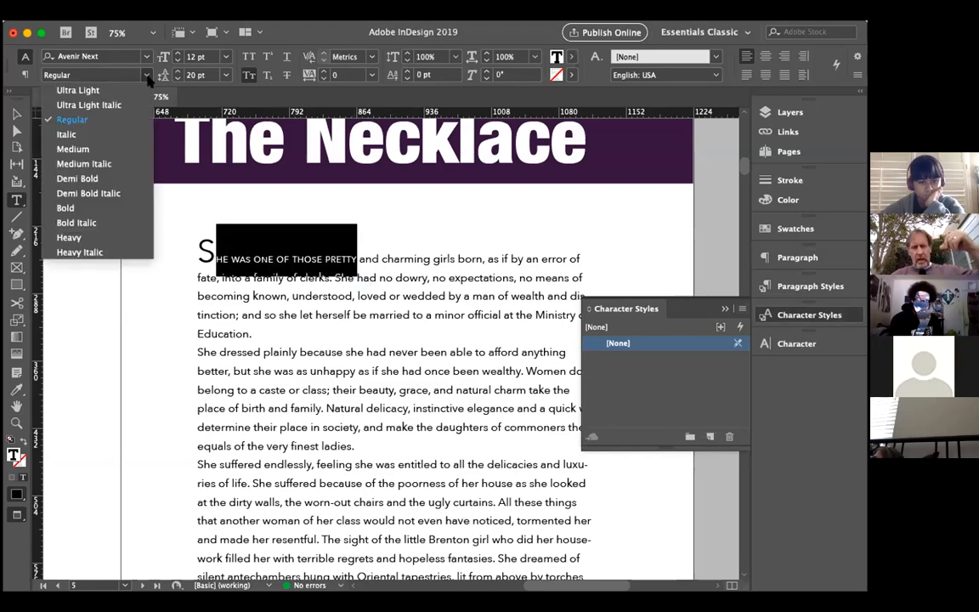
pyautogui.click(132, 208)
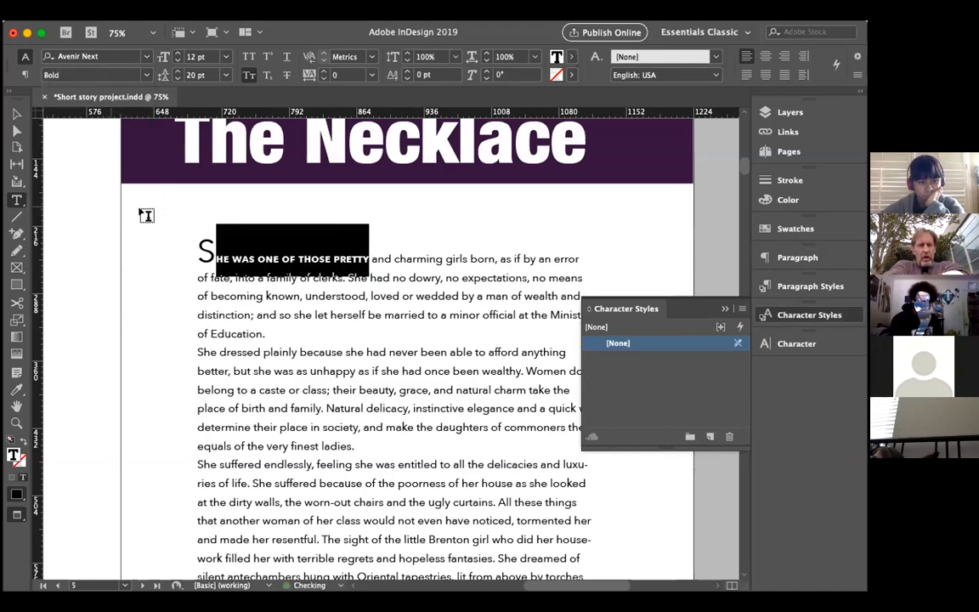
pyautogui.click(273, 259)
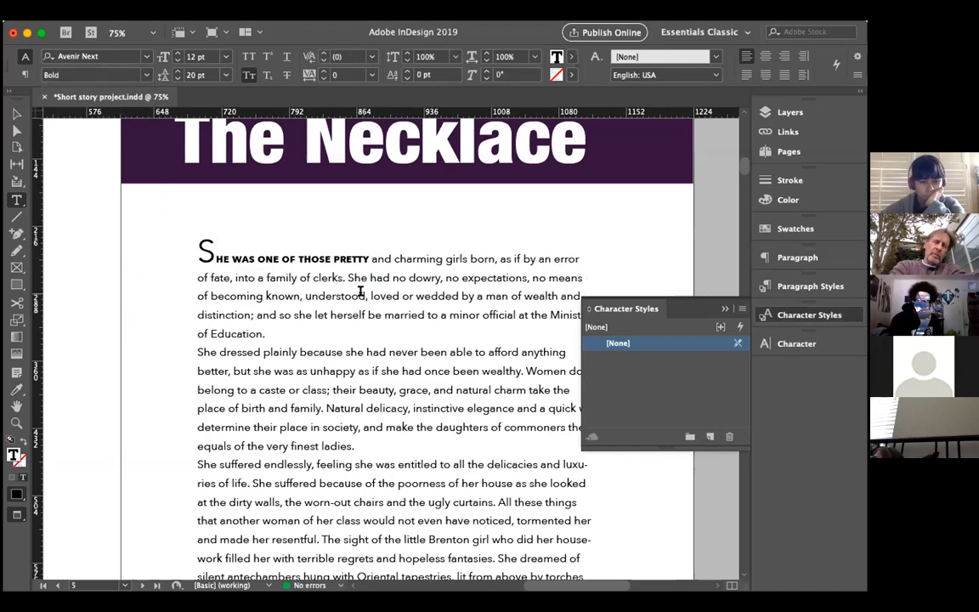
pyautogui.click(360, 292)
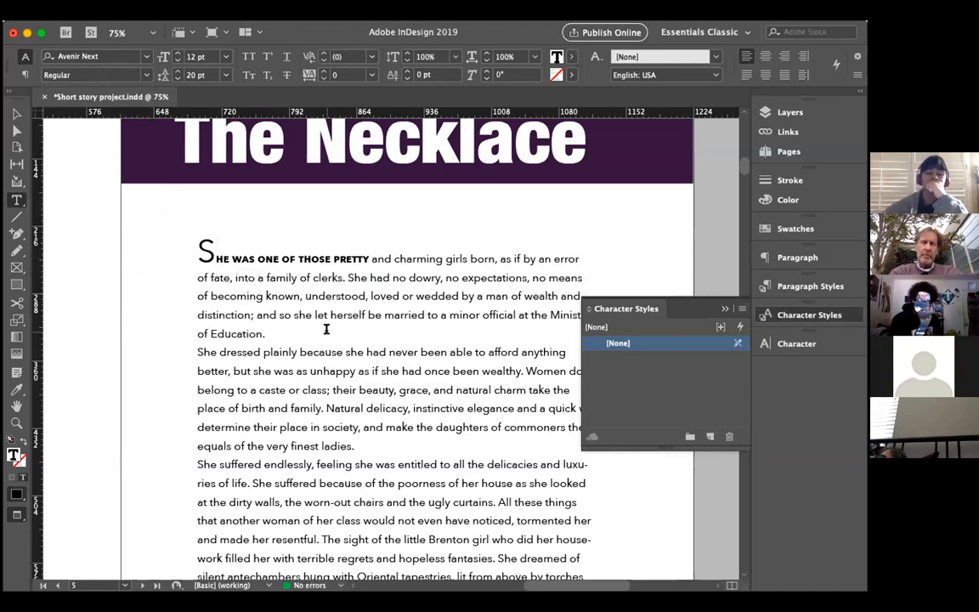
pyautogui.click(724, 310)
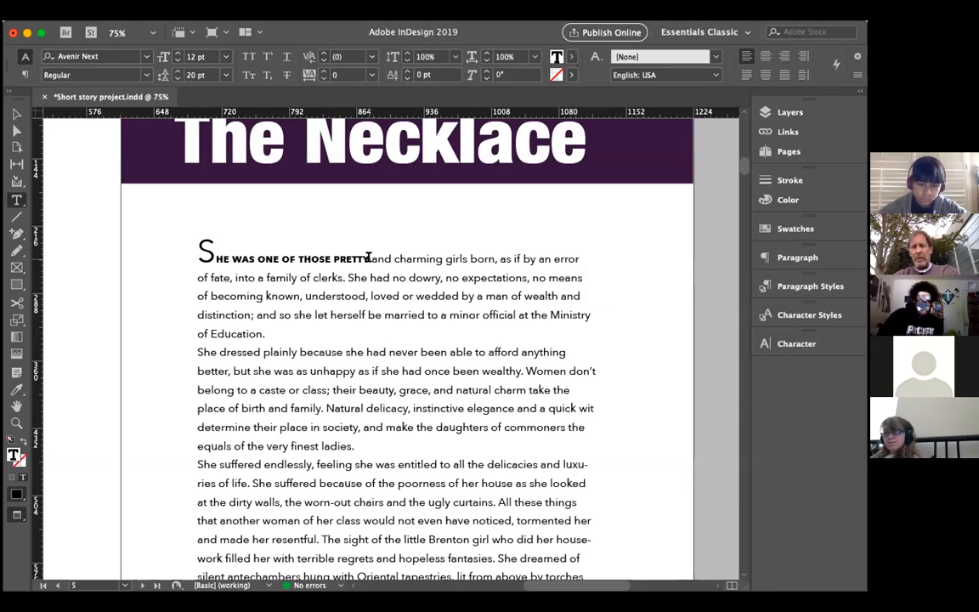
# Step: Create a paragraph style named "diminuendo" from the first paragraph, based on Body copy
pyautogui.click(764, 287)
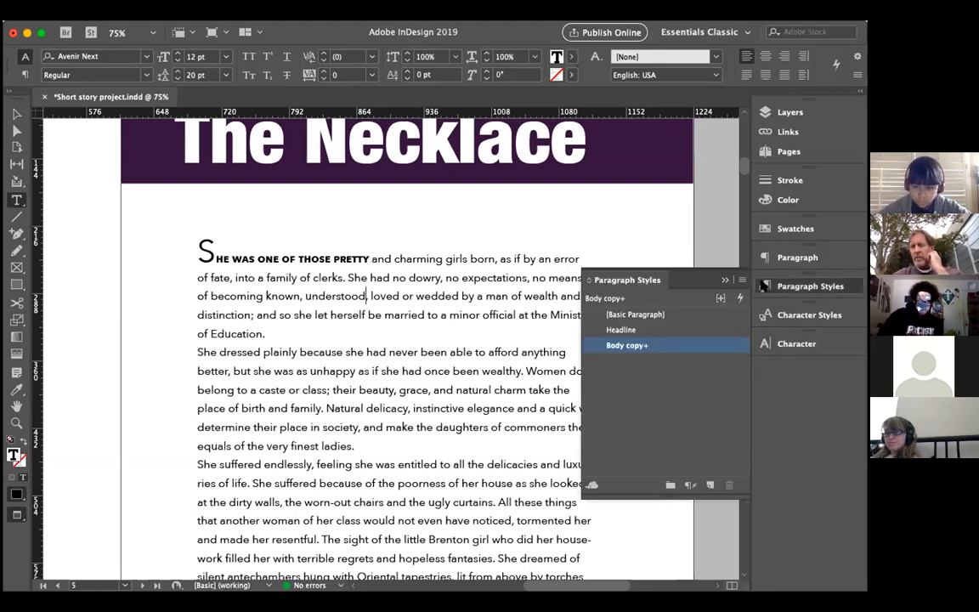
pyautogui.click(710, 484)
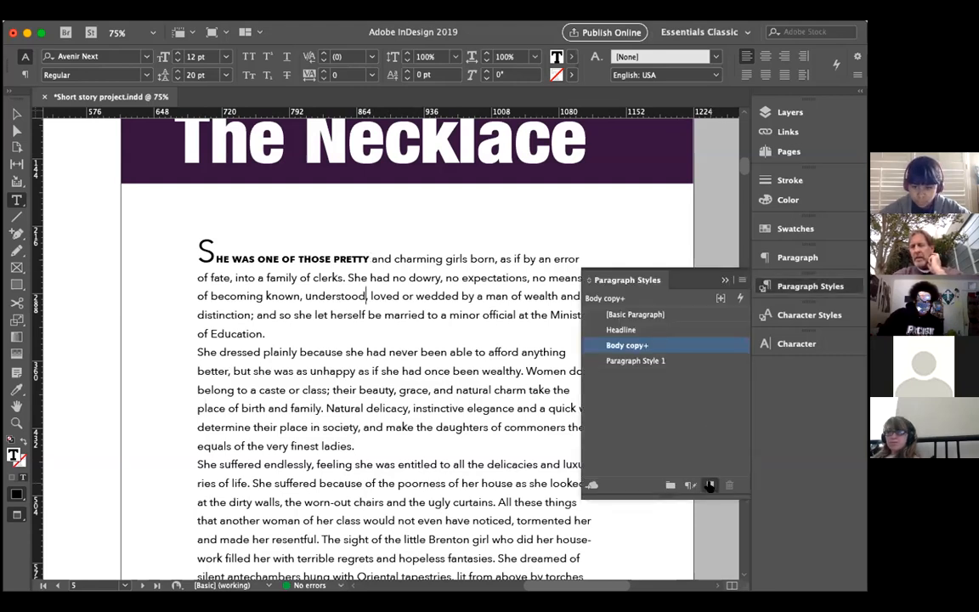
pyautogui.click(639, 362)
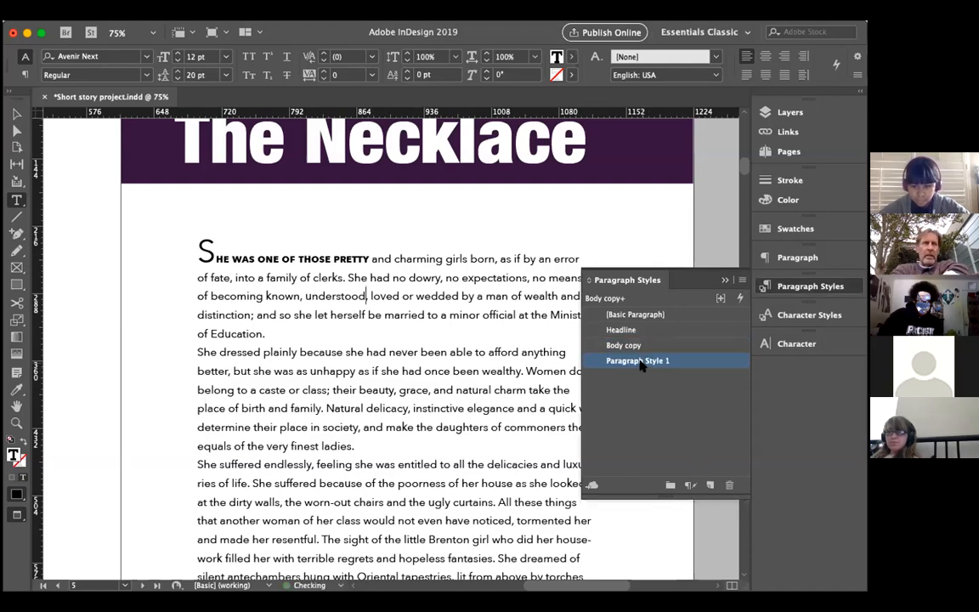
pyautogui.doubleClick(639, 362)
pyautogui.write('diminuendi')
pyautogui.press('BackSpace')
pyautogui.write('o')
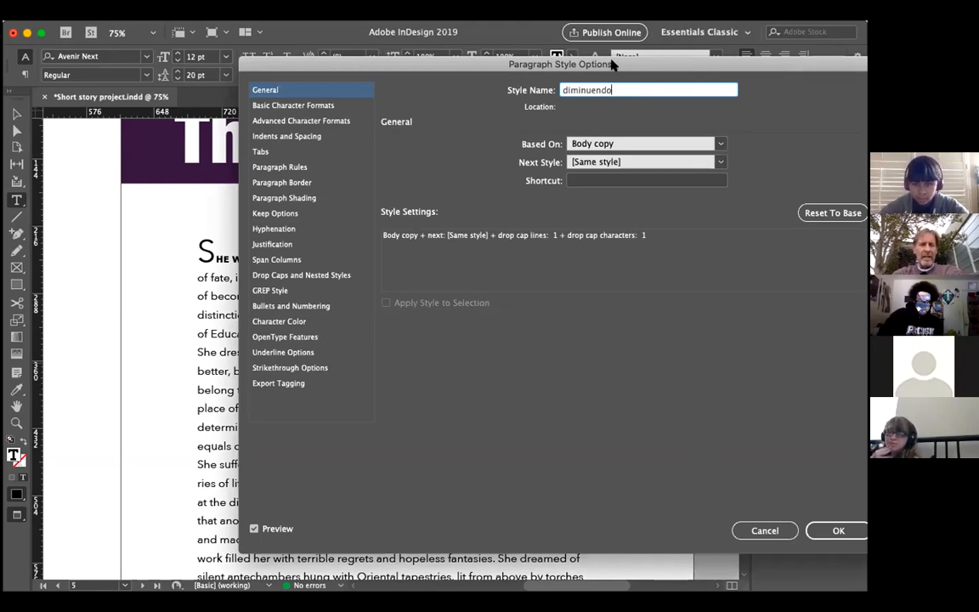
pyautogui.moveTo(612, 64); pyautogui.dragTo(455, 64)
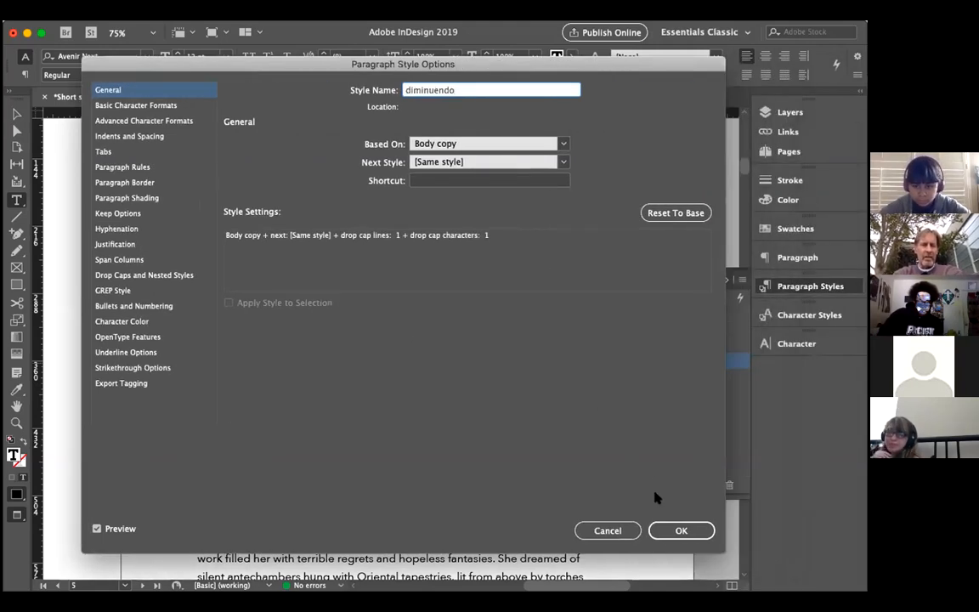
pyautogui.click(662, 531)
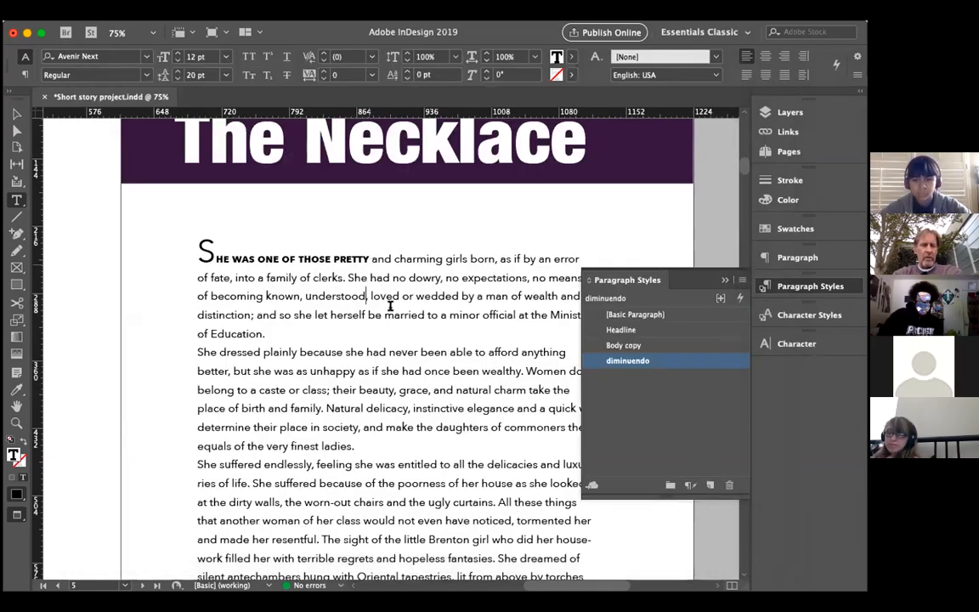
pyautogui.click(724, 281)
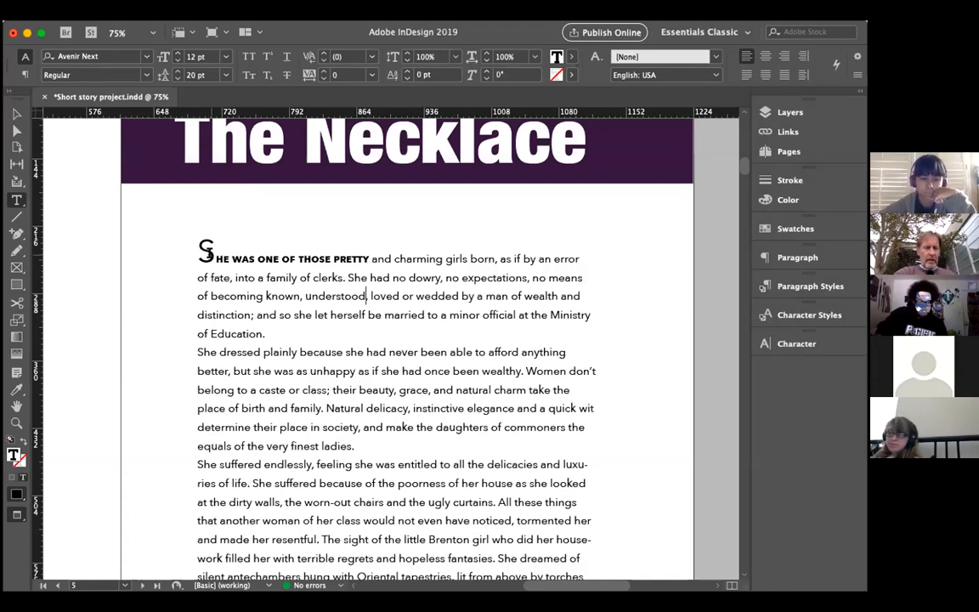
# Step: Lighten the opening S to an 84% tint of black
pyautogui.moveTo(213, 252); pyautogui.dragTo(194, 245)
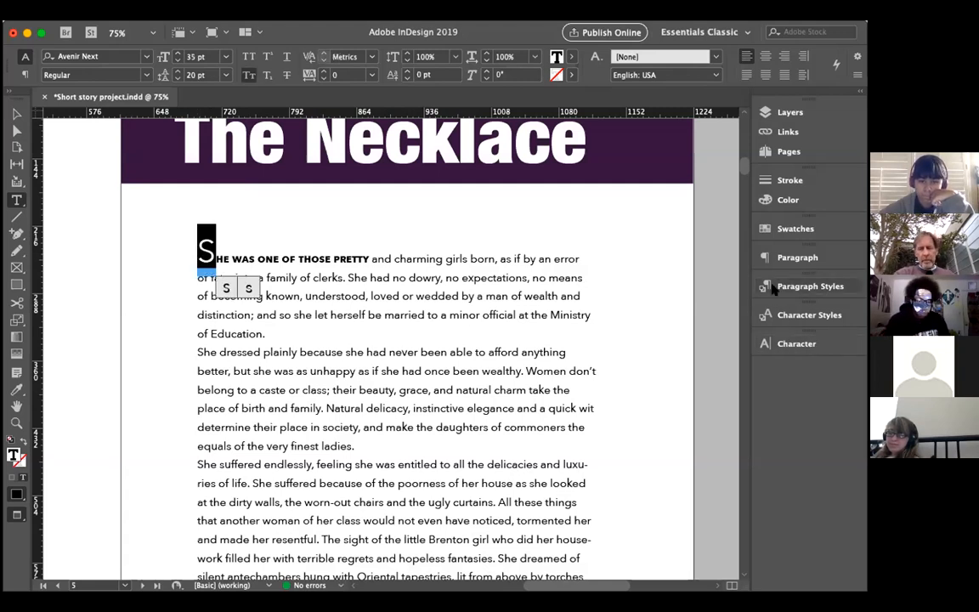
pyautogui.click(571, 56)
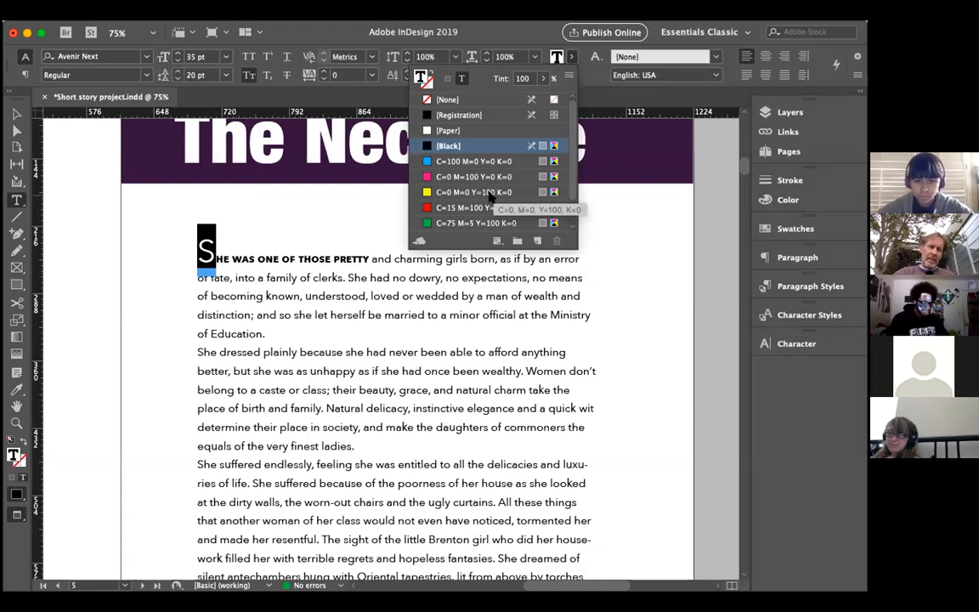
pyautogui.scroll(-2, 489, 198)
pyautogui.scroll(2, 490, 197)
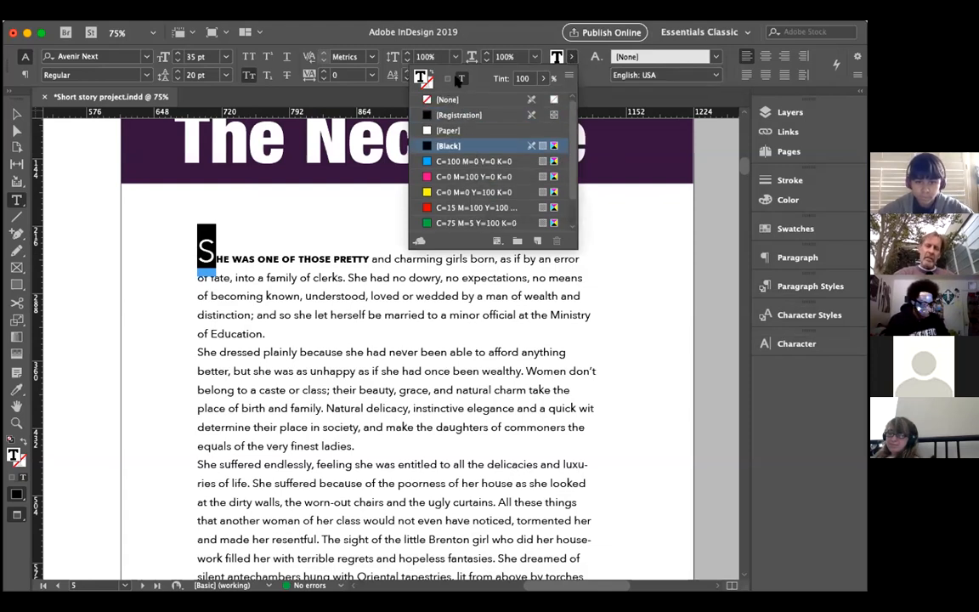
pyautogui.click(542, 78)
pyautogui.moveTo(544, 96); pyautogui.dragTo(531, 98)
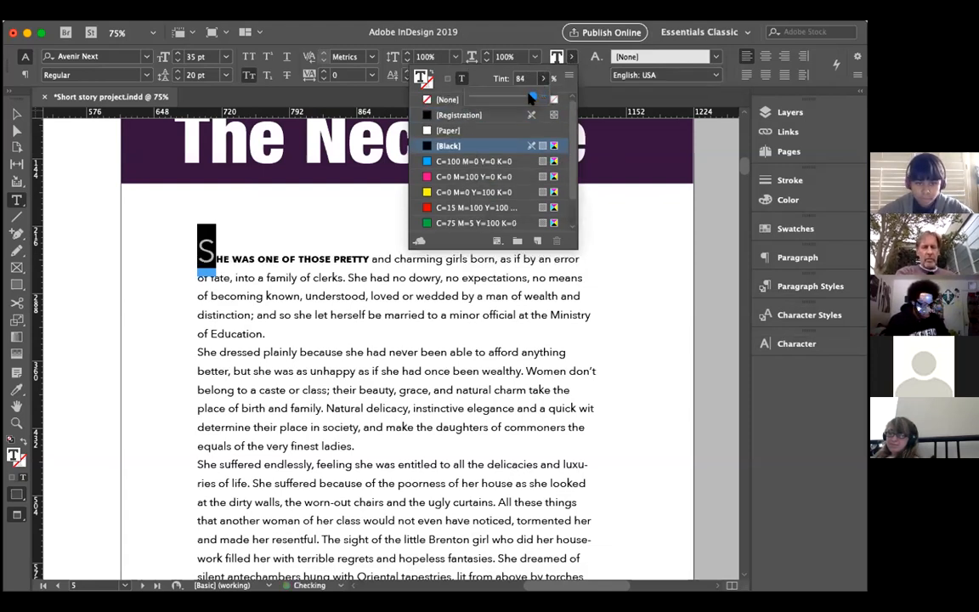
pyautogui.click(297, 262)
# Step: Try a 2-line drop cap on the first paragraph and reduce it to 0 lines again
pyautogui.moveTo(215, 256); pyautogui.dragTo(201, 253)
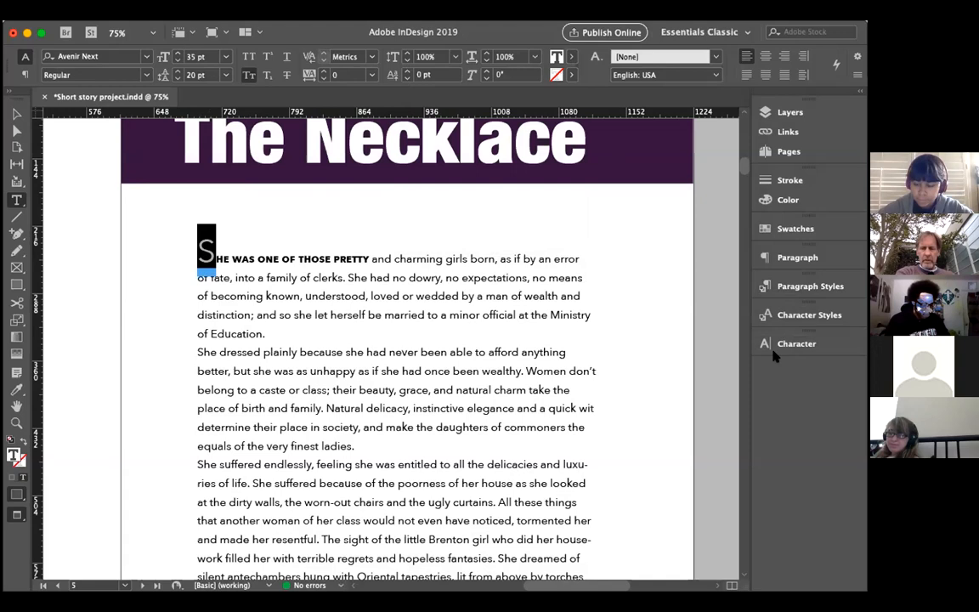
pyautogui.click(770, 260)
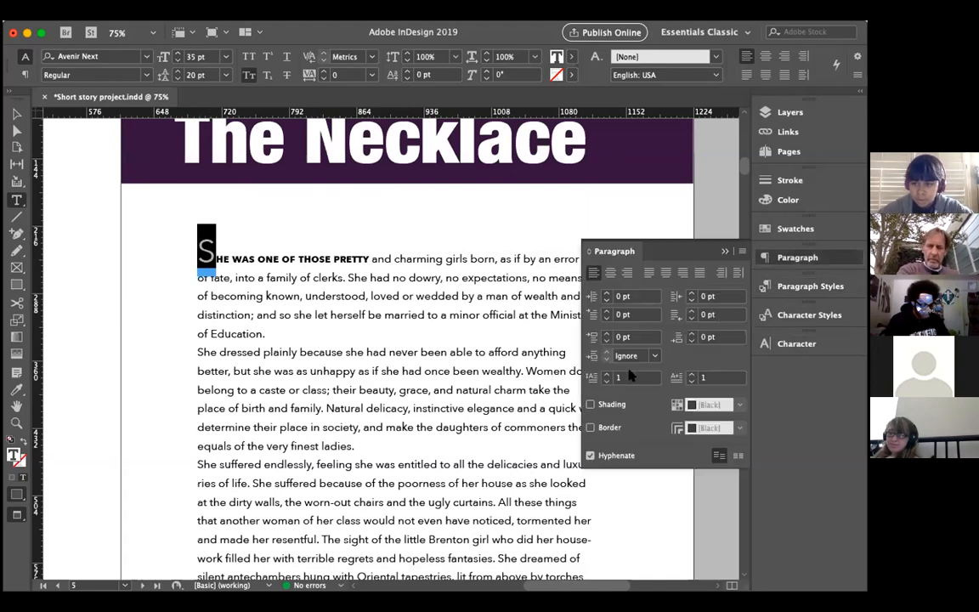
pyautogui.click(606, 375)
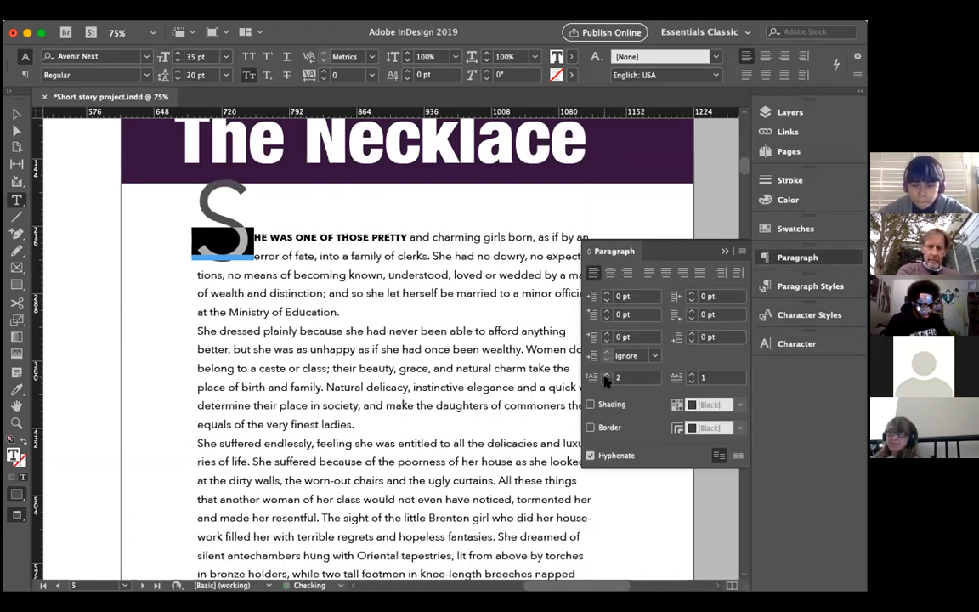
pyautogui.click(607, 382)
pyautogui.click(606, 382)
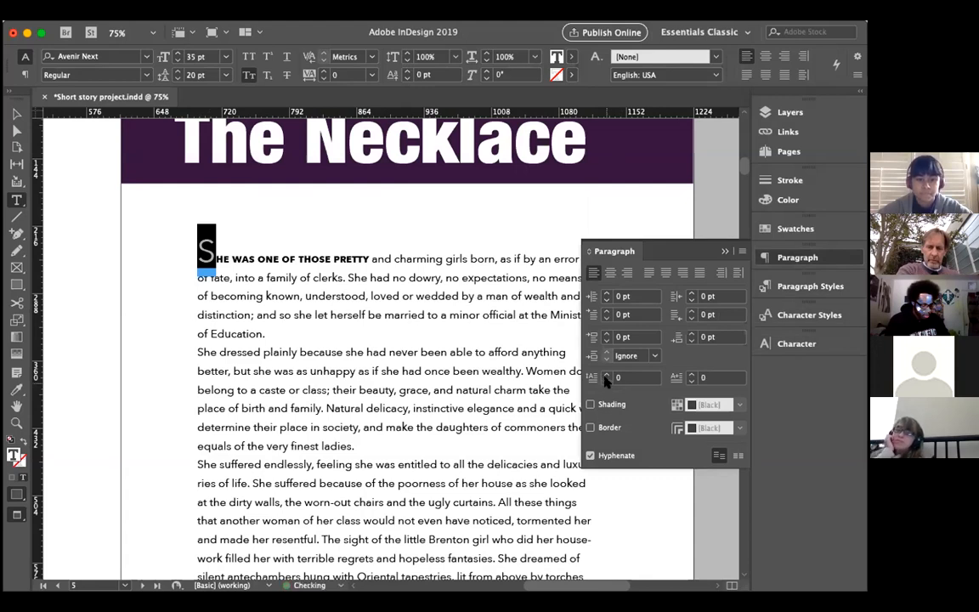
pyautogui.click(202, 251)
pyautogui.press('BackSpace')
pyautogui.press('super+z')
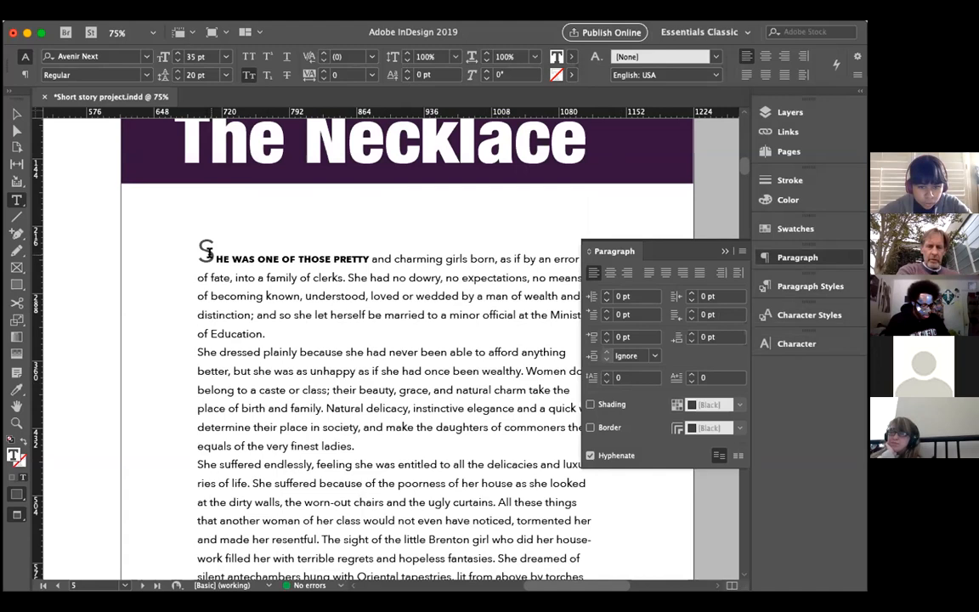
# Step: Give the first paragraph a one-character drop cap 3 lines deep
pyautogui.moveTo(212, 254); pyautogui.dragTo(199, 253)
pyautogui.click(606, 375)
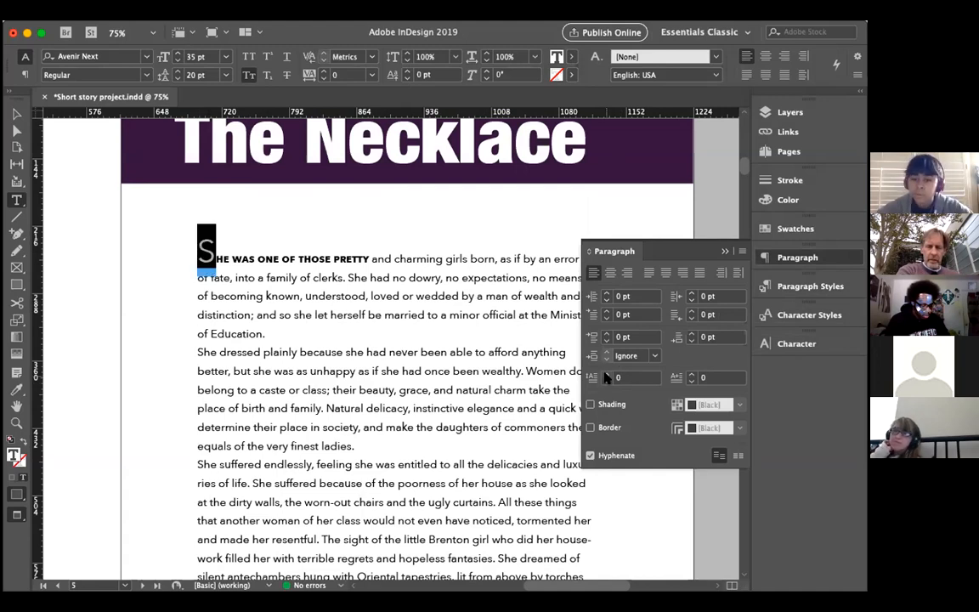
pyautogui.click(606, 375)
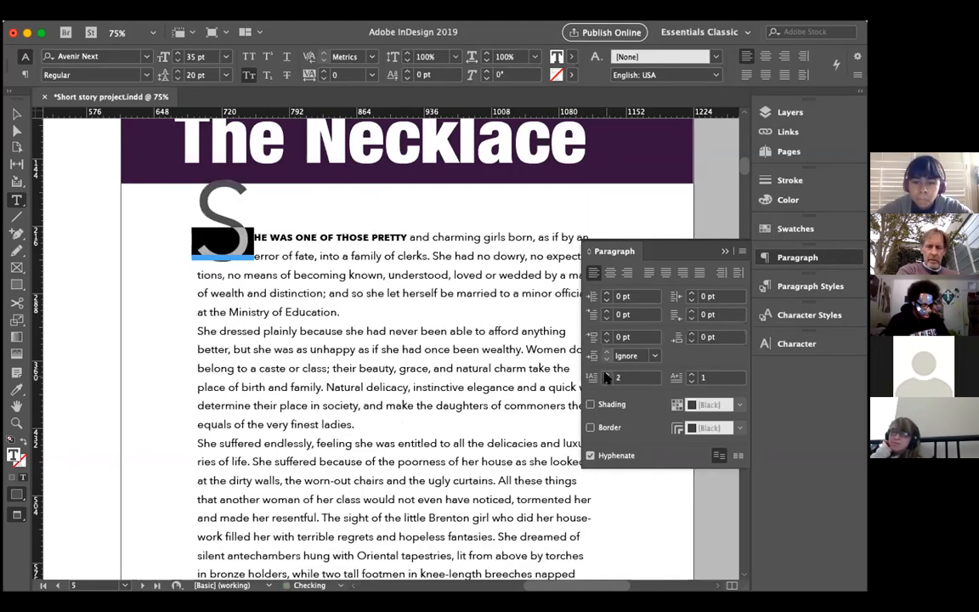
pyautogui.click(606, 375)
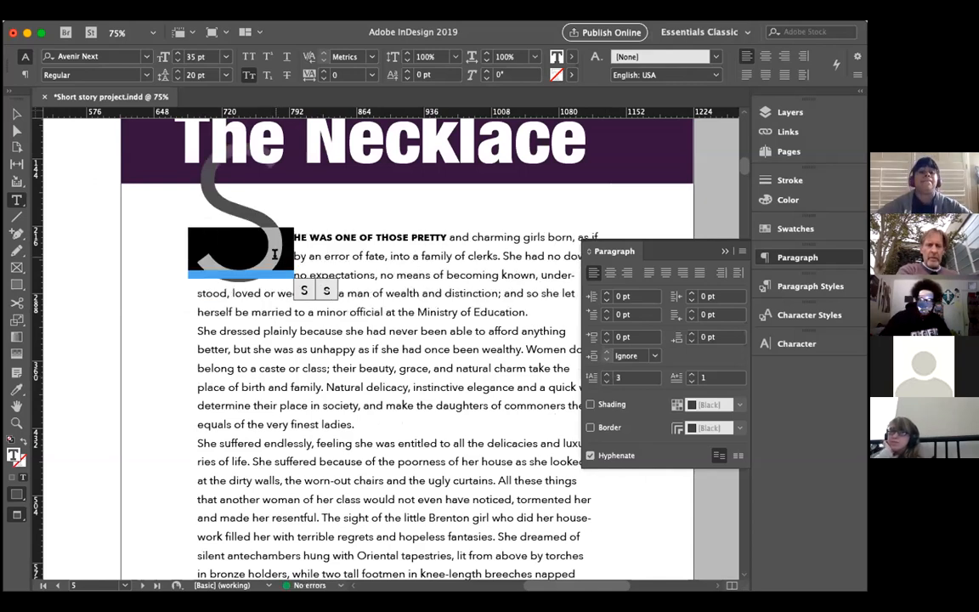
# Step: Reduce the drop cap S to a font size of 17 pt
pyautogui.moveTo(290, 254); pyautogui.dragTo(197, 146)
pyautogui.click(177, 60)
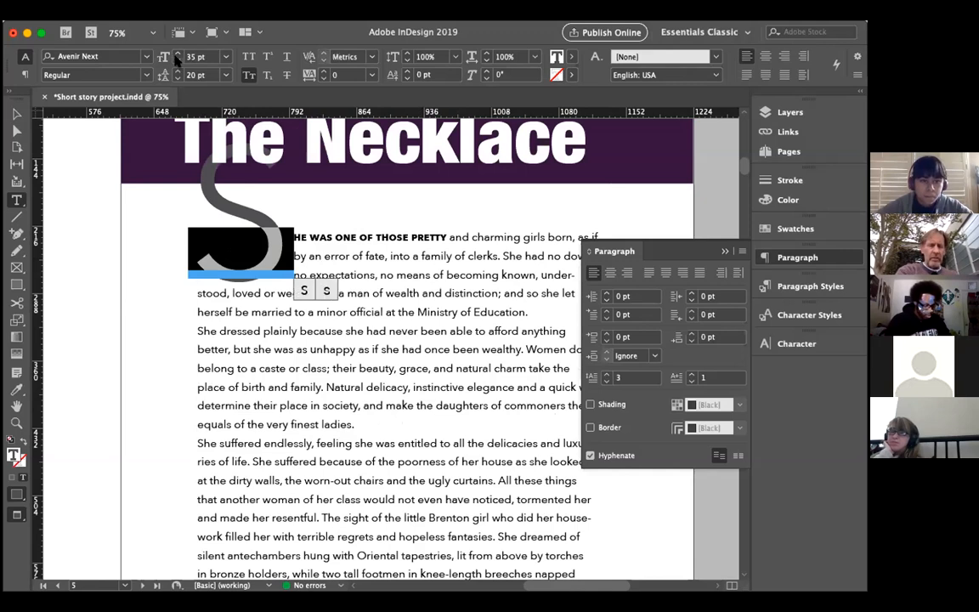
pyautogui.click(177, 60)
pyautogui.click(175, 60)
pyautogui.click(175, 61)
pyautogui.click(175, 60)
pyautogui.click(175, 60)
pyautogui.click(176, 60)
pyautogui.click(175, 60)
pyautogui.click(175, 60)
pyautogui.click(175, 60)
pyautogui.click(175, 61)
pyautogui.click(175, 61)
pyautogui.click(175, 60)
pyautogui.click(176, 60)
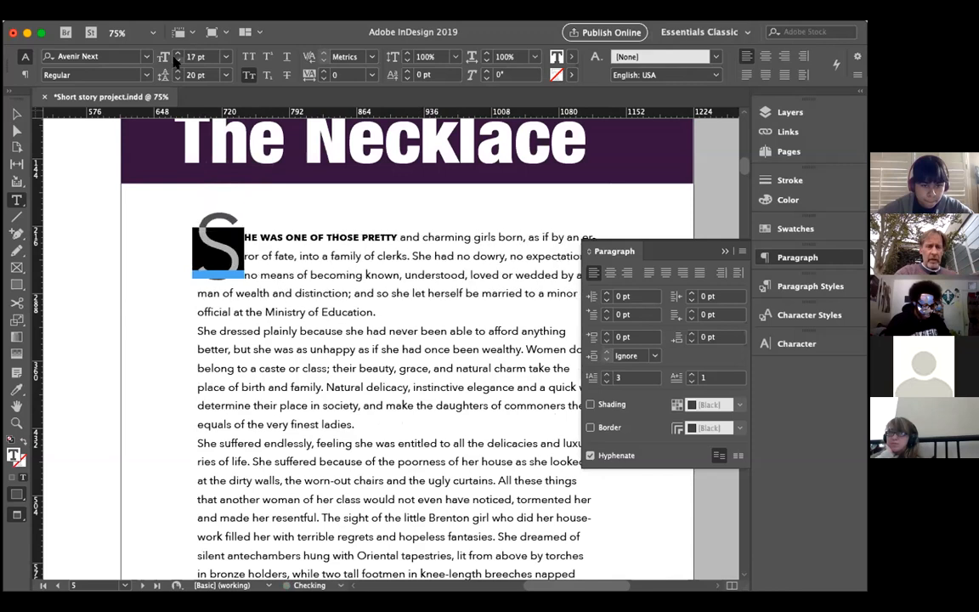
pyautogui.click(244, 239)
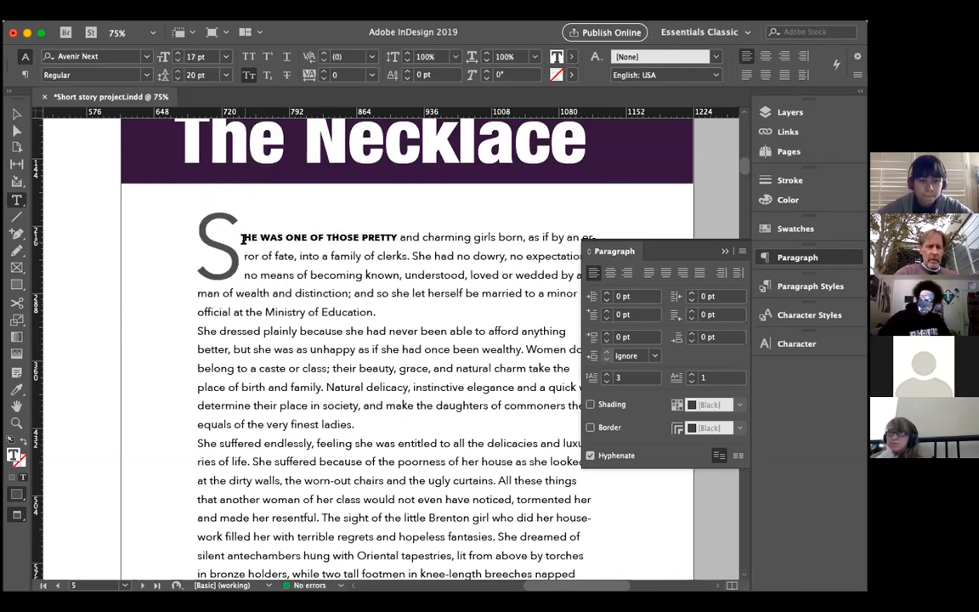
pyautogui.click(726, 253)
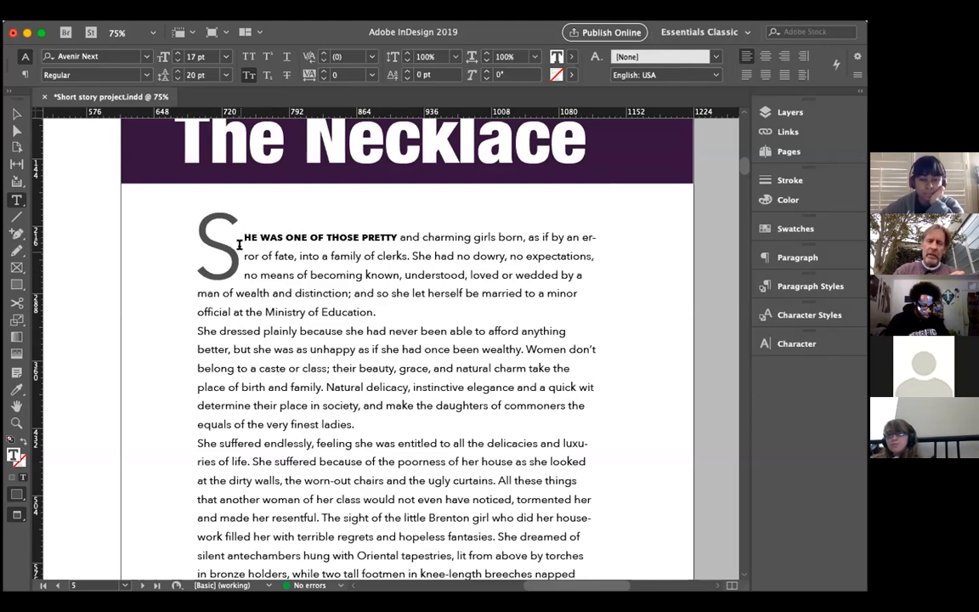
pyautogui.moveTo(243, 237); pyautogui.dragTo(257, 238)
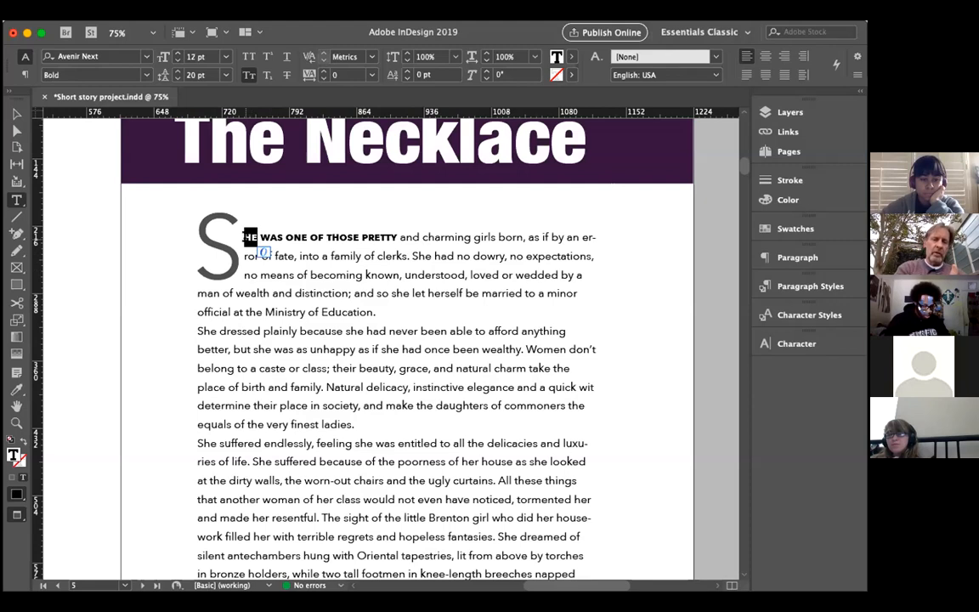
pyautogui.click(241, 237)
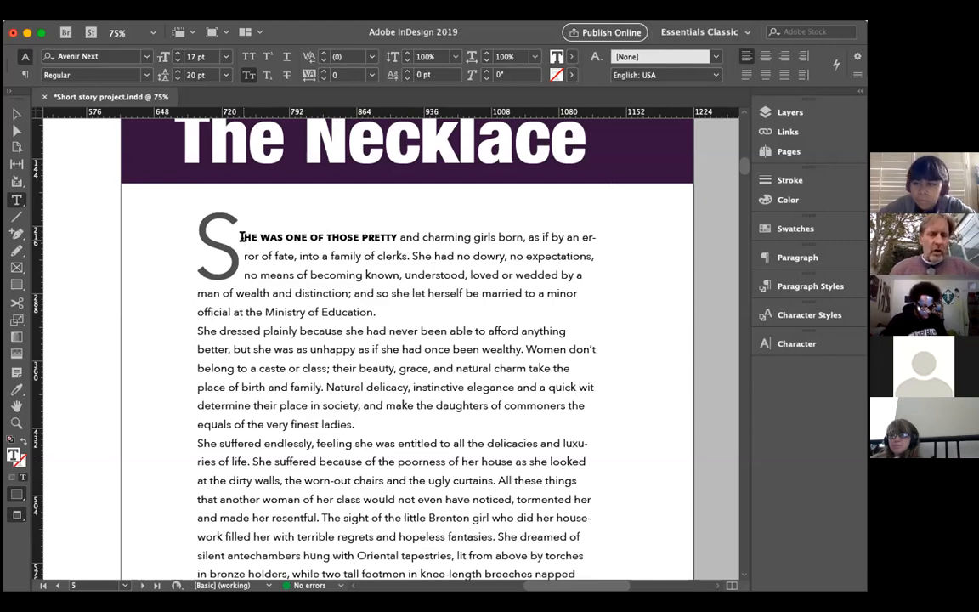
# Step: Try a blank line between the first and second paragraphs, and remove it again
pyautogui.click(306, 274)
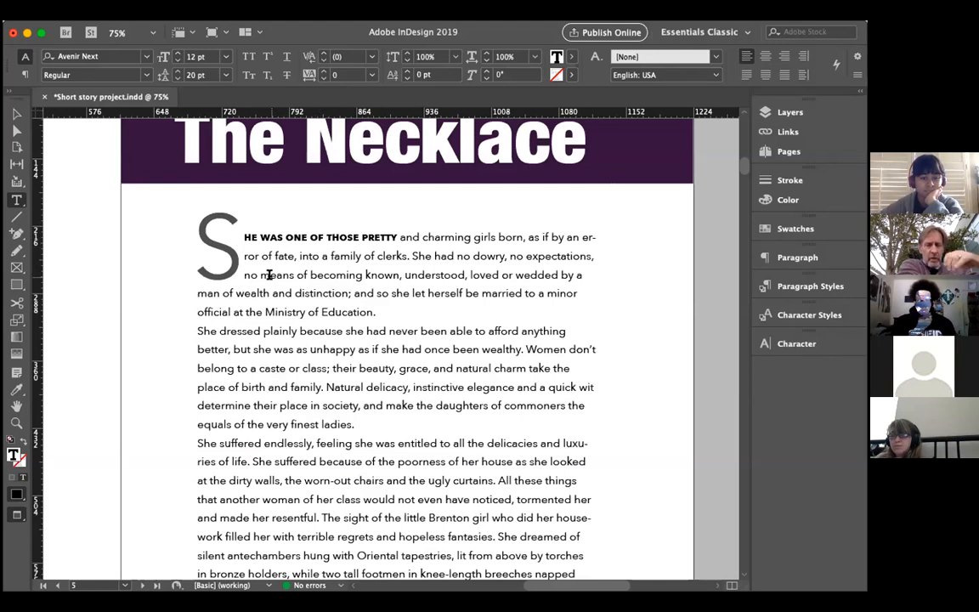
pyautogui.click(376, 312)
pyautogui.press('Return')
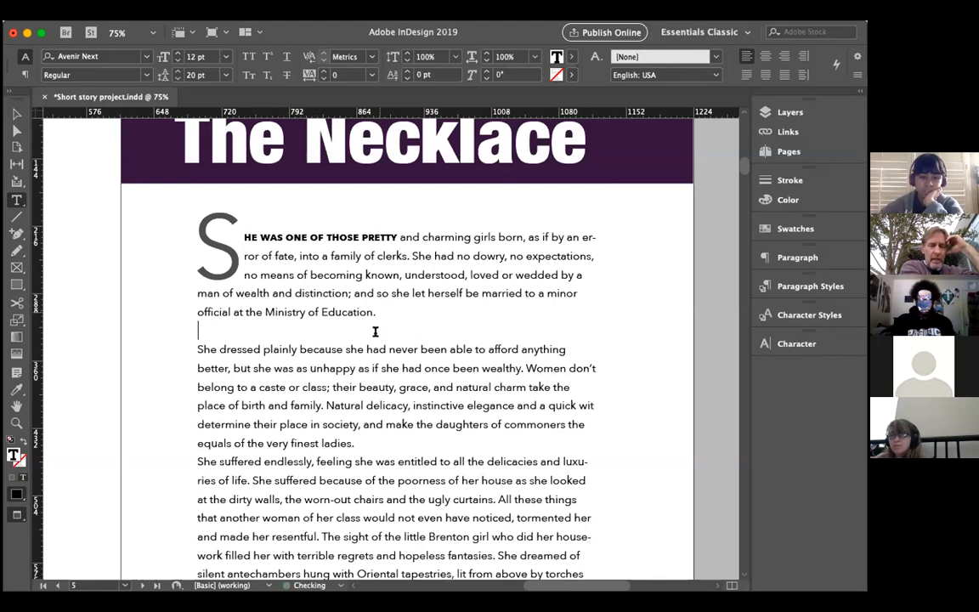
pyautogui.scroll(-2, 370, 345)
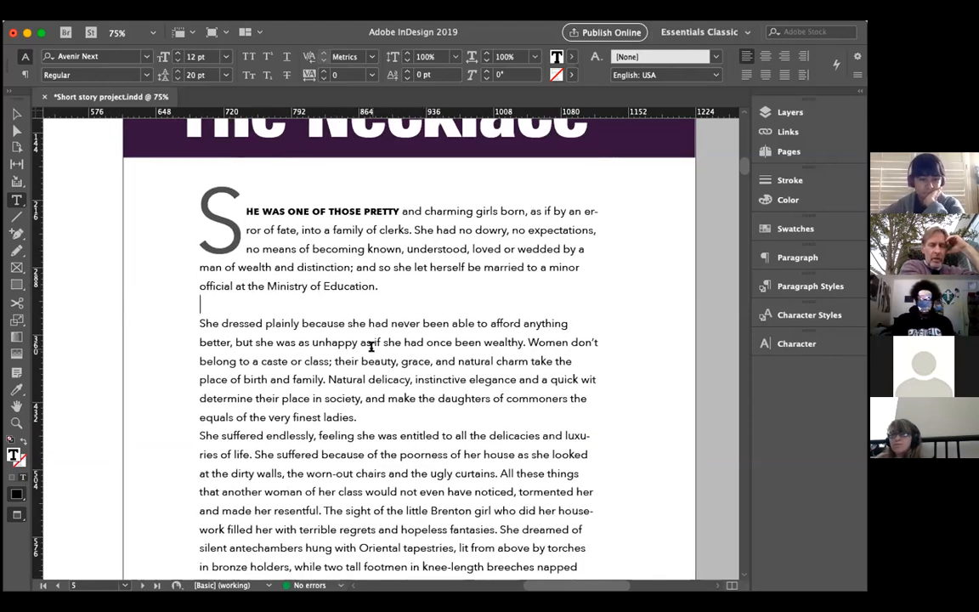
pyautogui.scroll(1, 372, 346)
pyautogui.click(197, 324)
pyautogui.press('BackSpace')
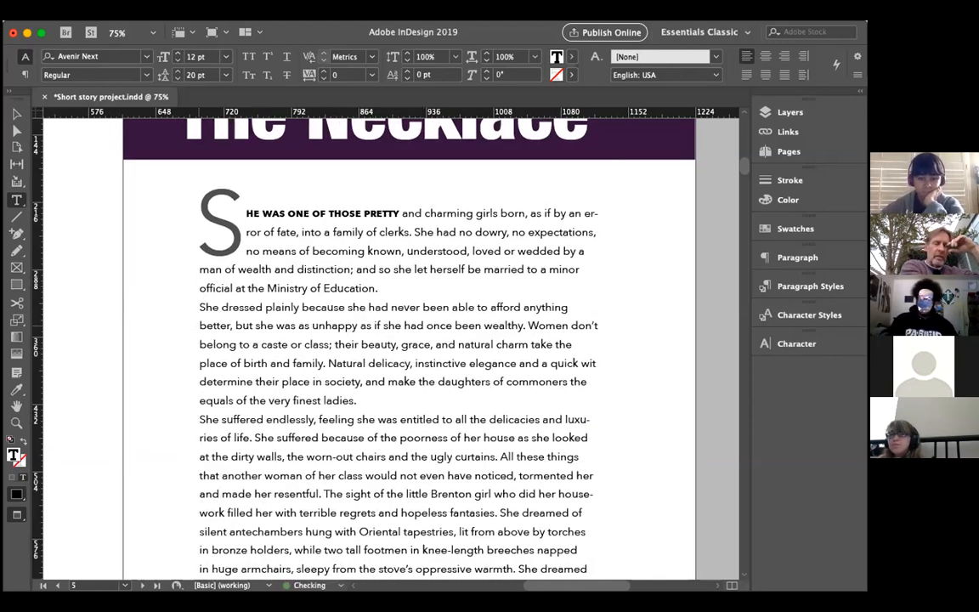
# Step: Indent the first lines of the second and third paragraphs with a tab character each
pyautogui.press('Tab')
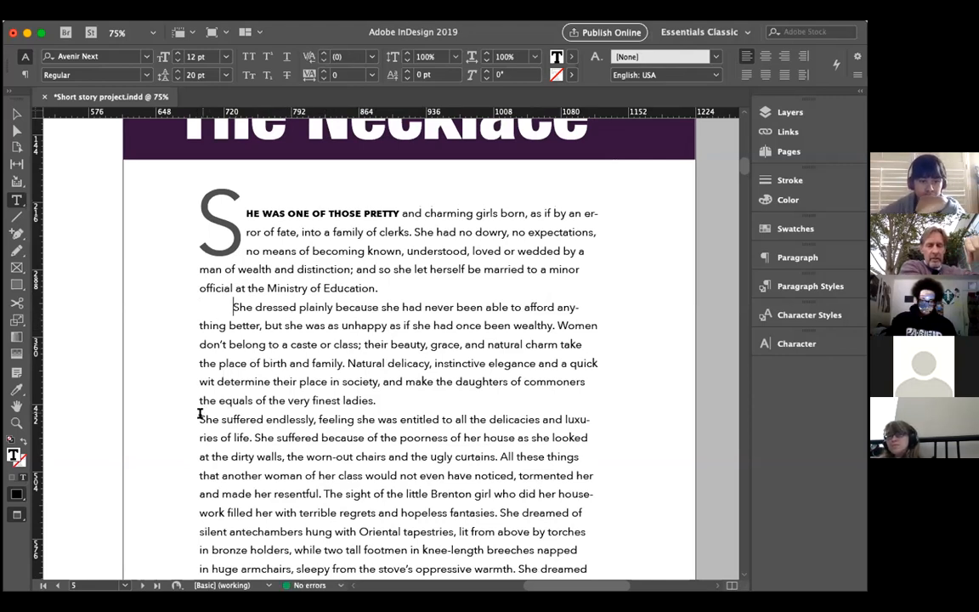
pyautogui.click(200, 417)
pyautogui.press('Tab')
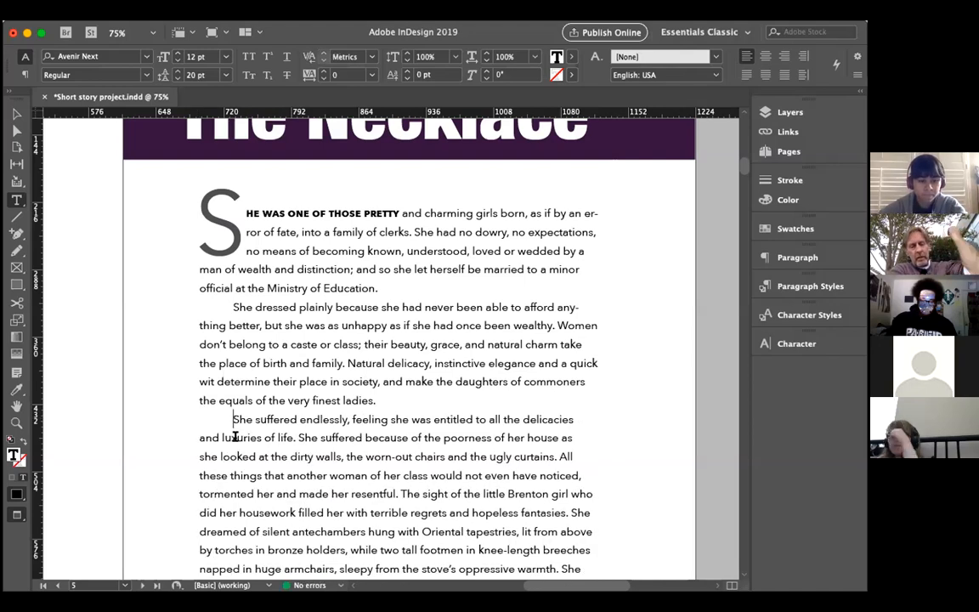
pyautogui.scroll(-1, 272, 399)
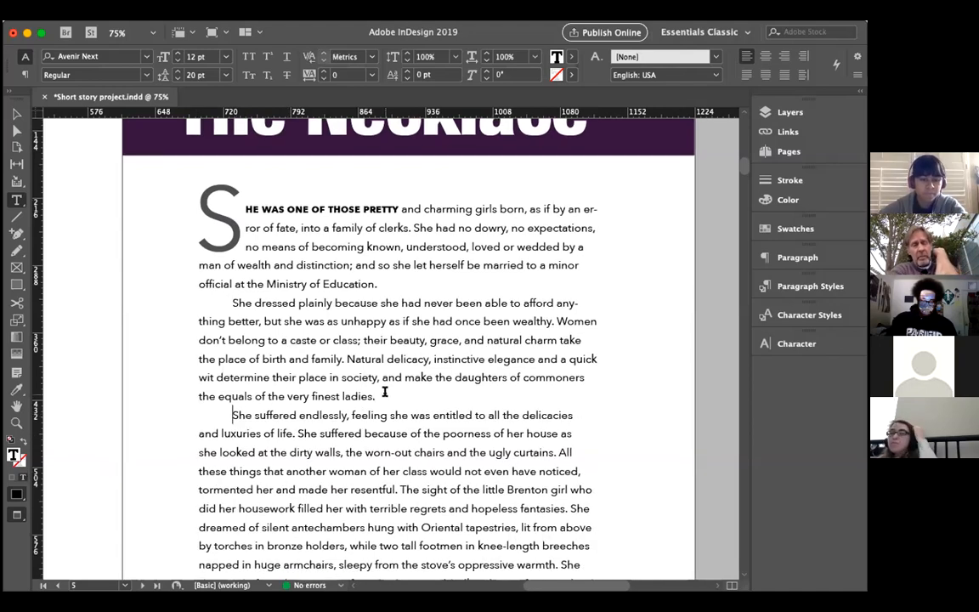
pyautogui.scroll(-5, 385, 391)
pyautogui.scroll(3, 385, 391)
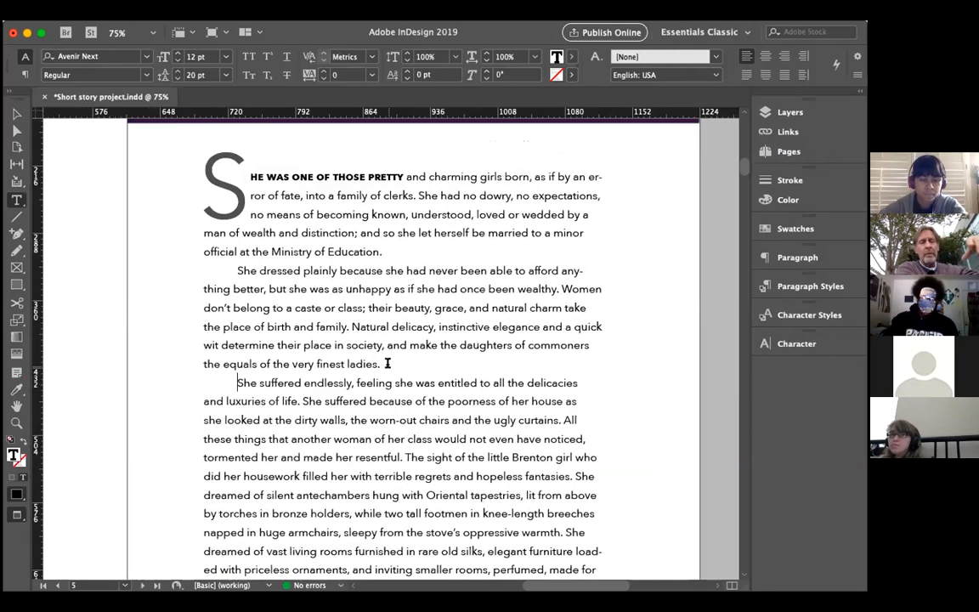
pyautogui.click(388, 364)
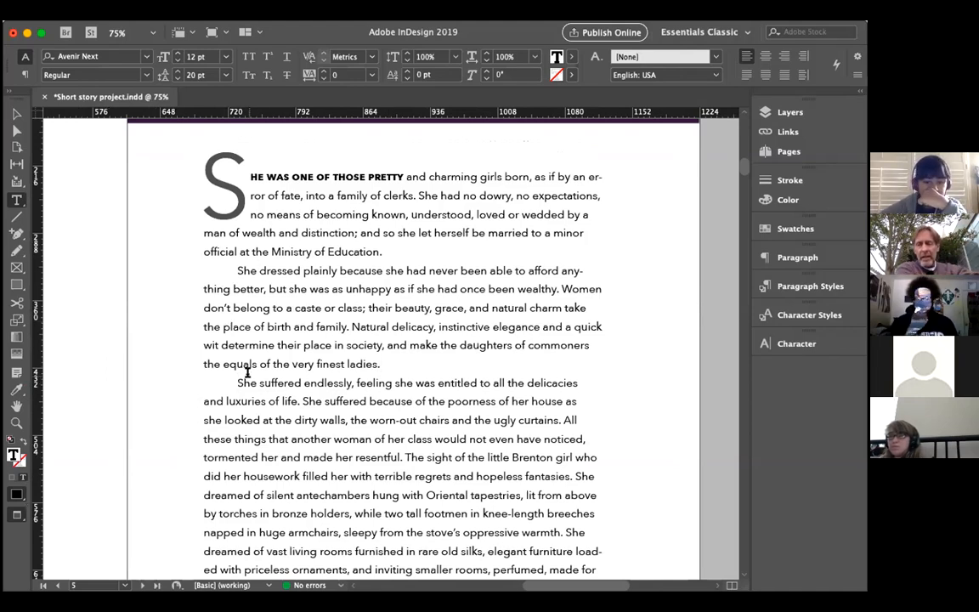
# Step: Remove the tab indents from the third and second paragraphs, leaving the text cursor before "She dressed plainly"
pyautogui.scroll(1, 247, 371)
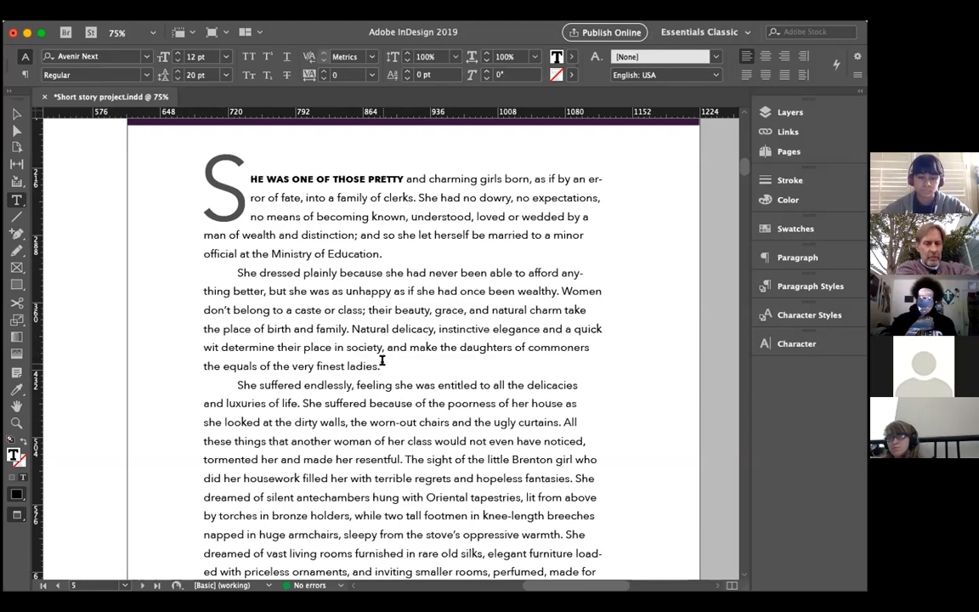
pyautogui.click(238, 383)
pyautogui.press('BackSpace')
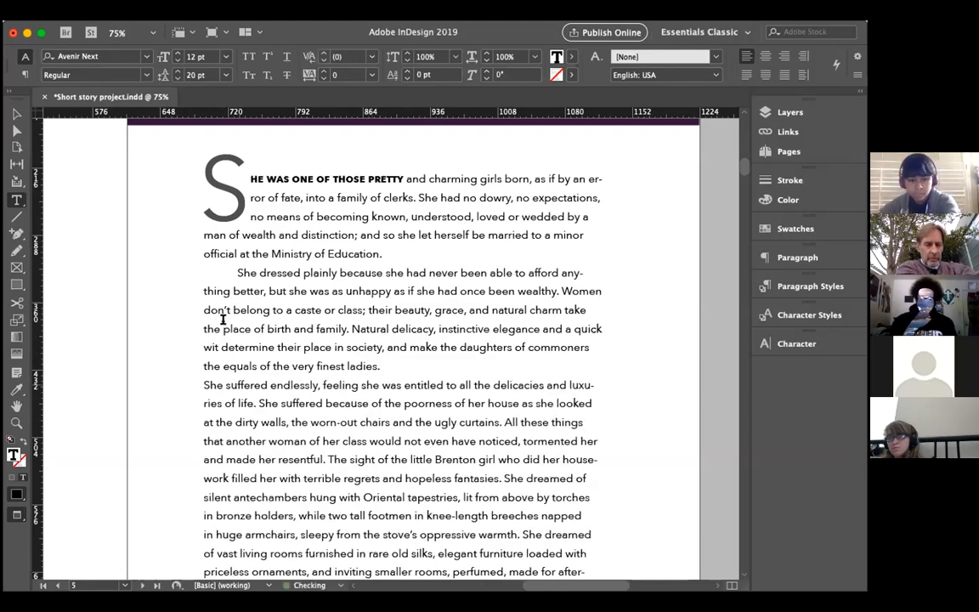
pyautogui.click(238, 272)
pyautogui.press('BackSpace')
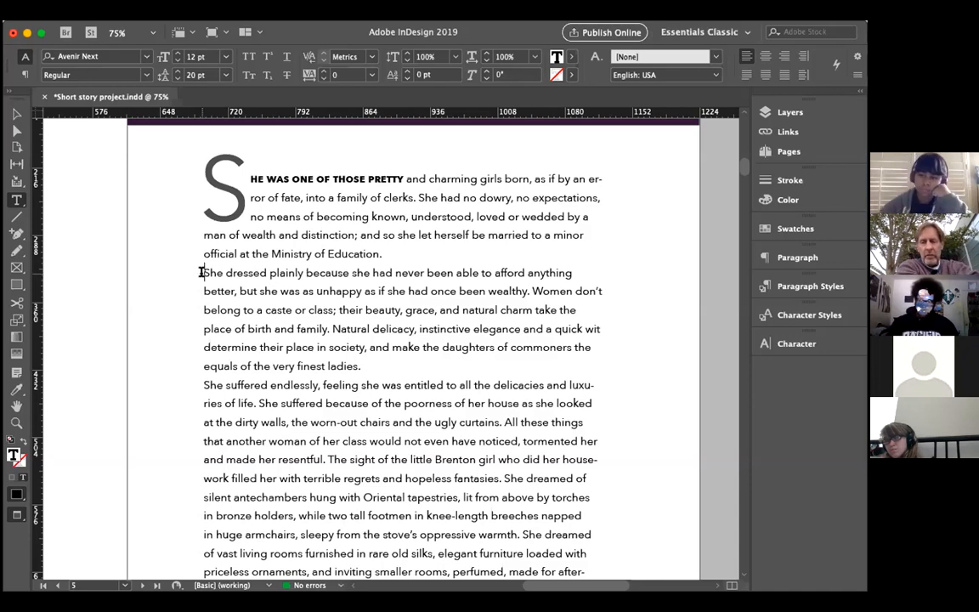
pyautogui.click(200, 272)
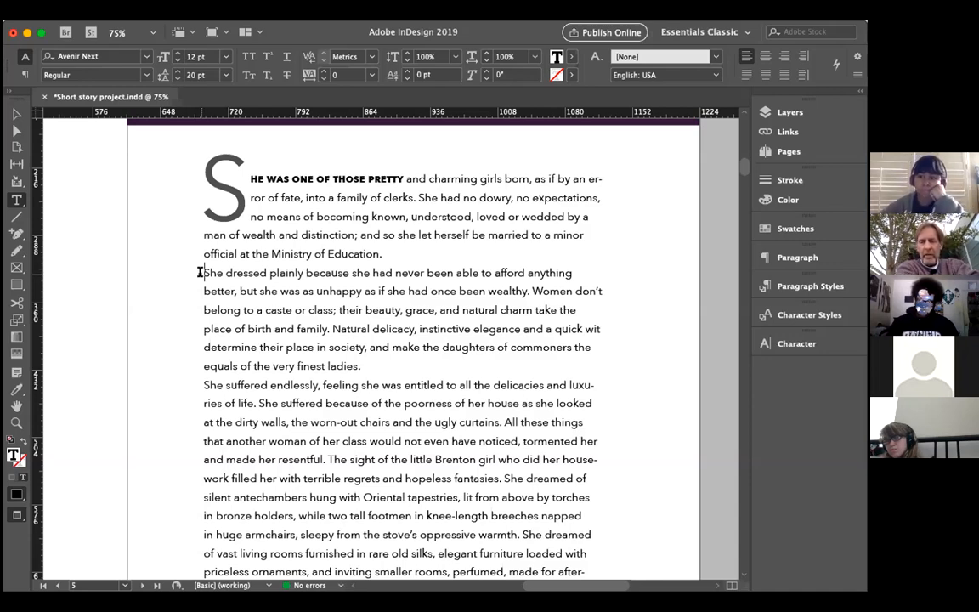
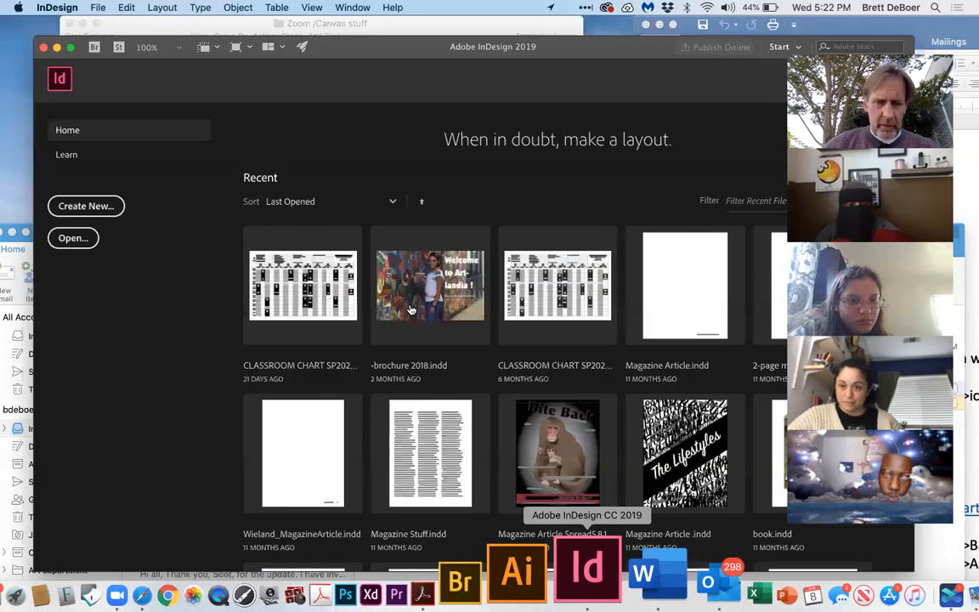
# Step: Create a landscape Letter print document without facing pages, and move the Character and Paragraph panels clear of the page
pyautogui.click(84, 206)
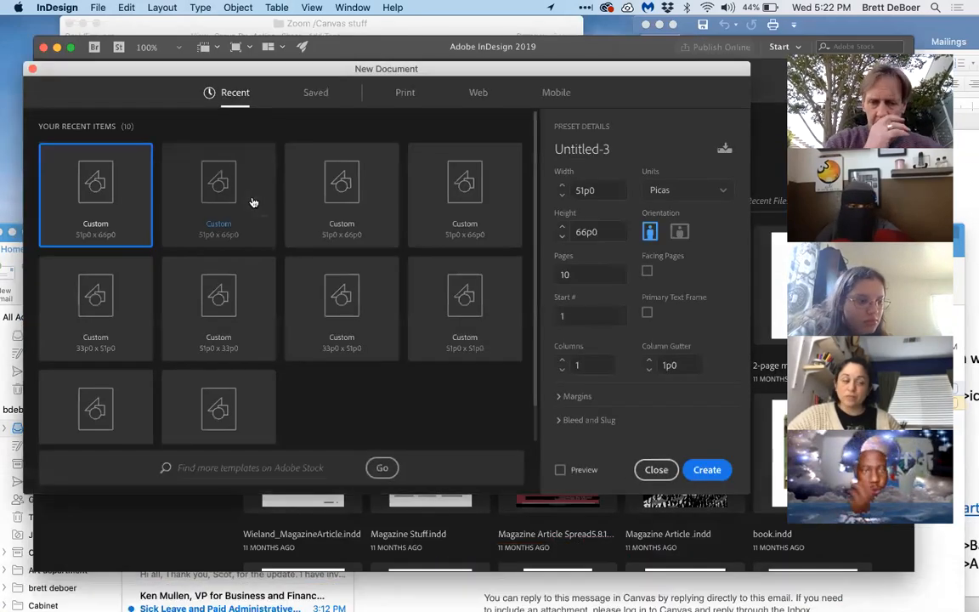
pyautogui.click(406, 93)
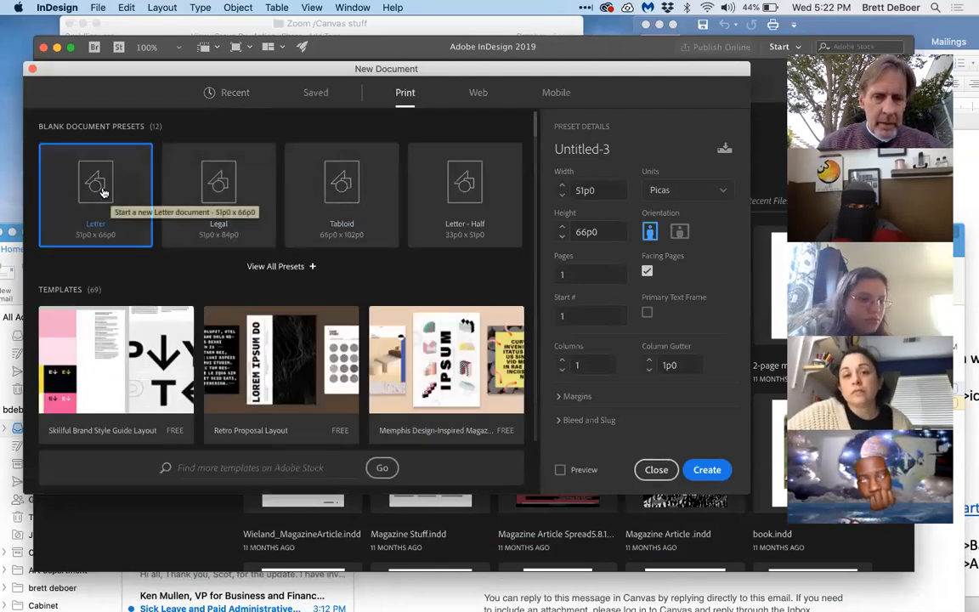
pyautogui.click(680, 232)
pyautogui.click(646, 271)
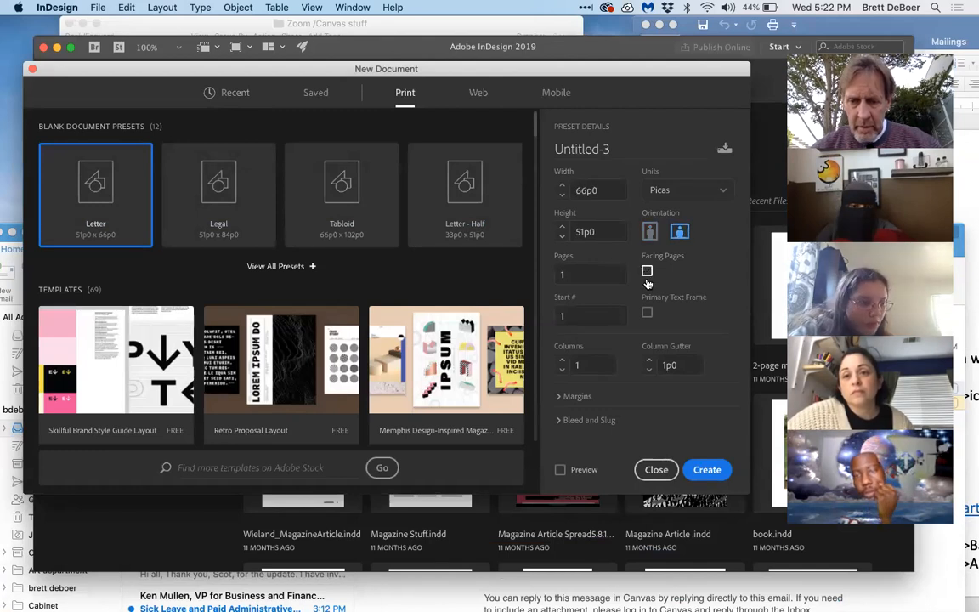
pyautogui.click(707, 469)
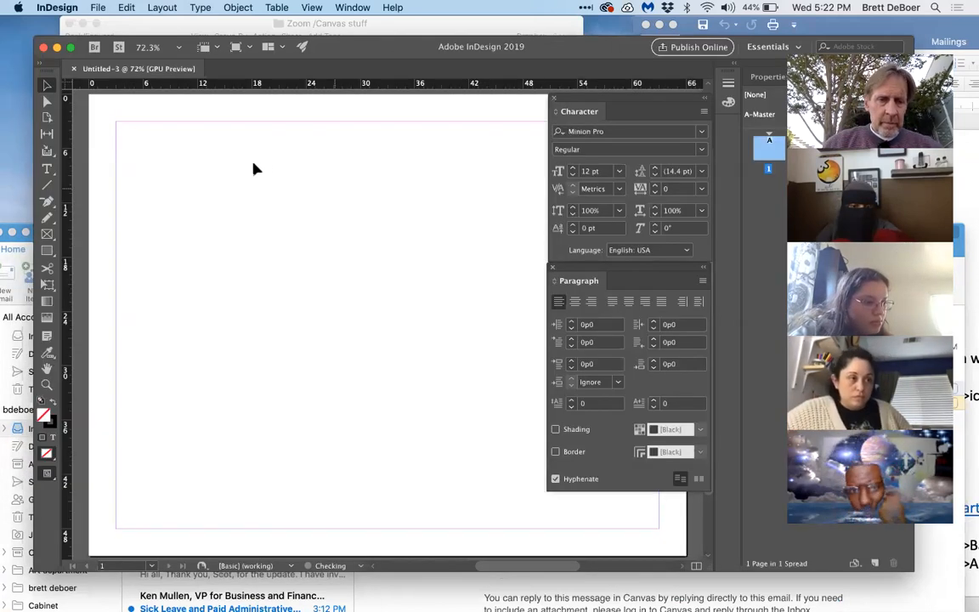
pyautogui.moveTo(601, 96); pyautogui.dragTo(718, 106)
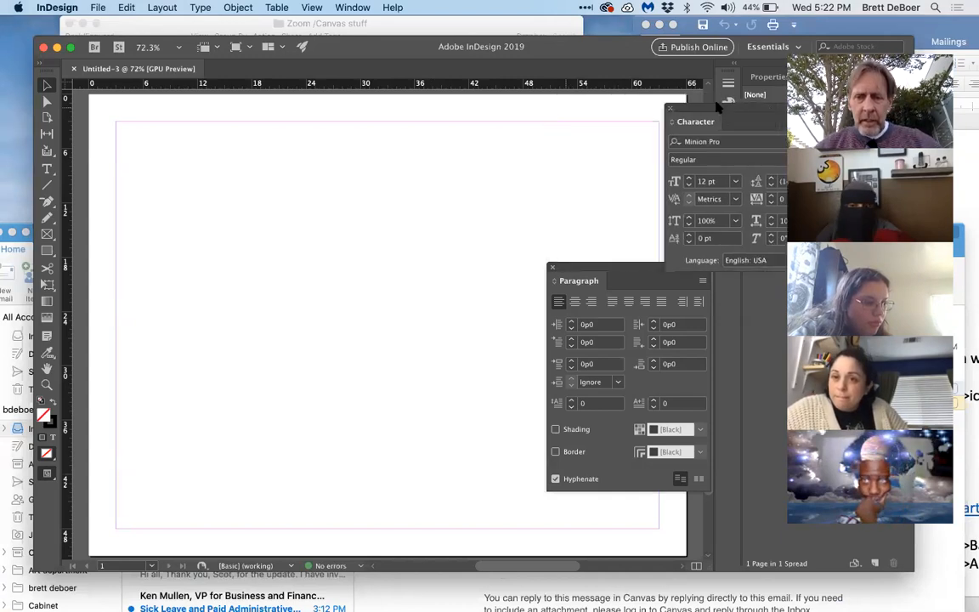
pyautogui.moveTo(601, 267); pyautogui.dragTo(768, 274)
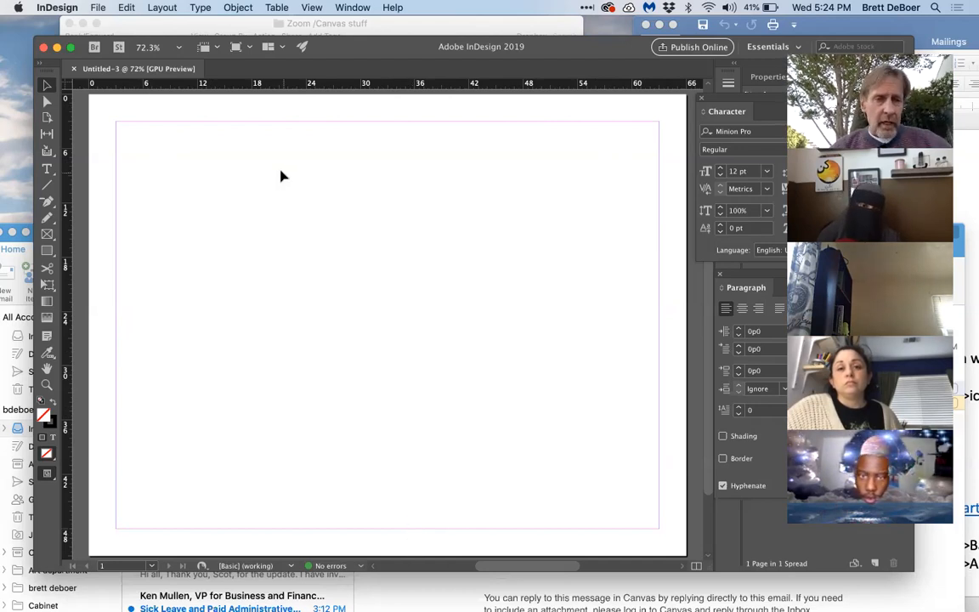
# Step: Set all four page margins to 6p0, keeping the margin values linked
pyautogui.click(160, 8)
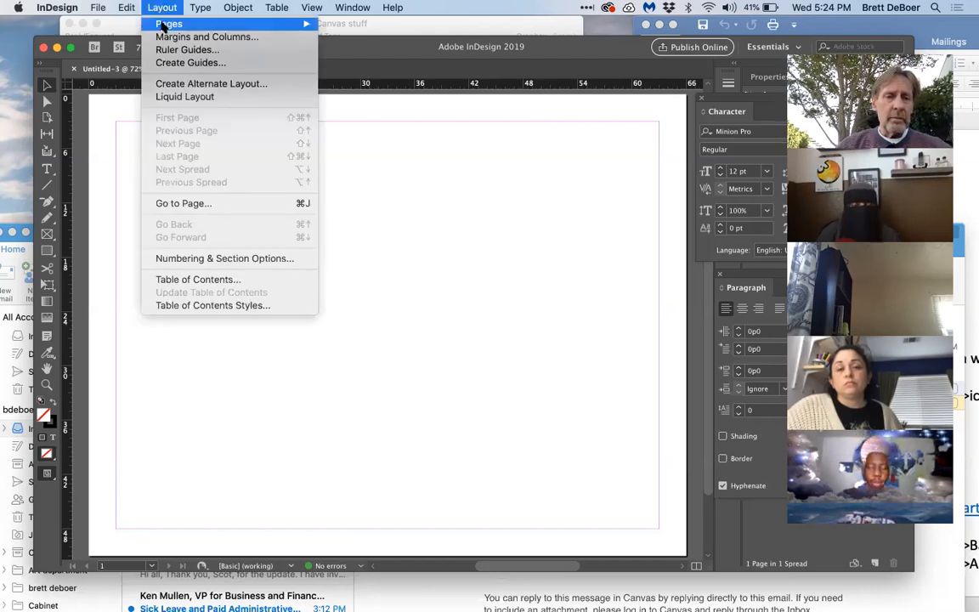
pyautogui.click(155, 41)
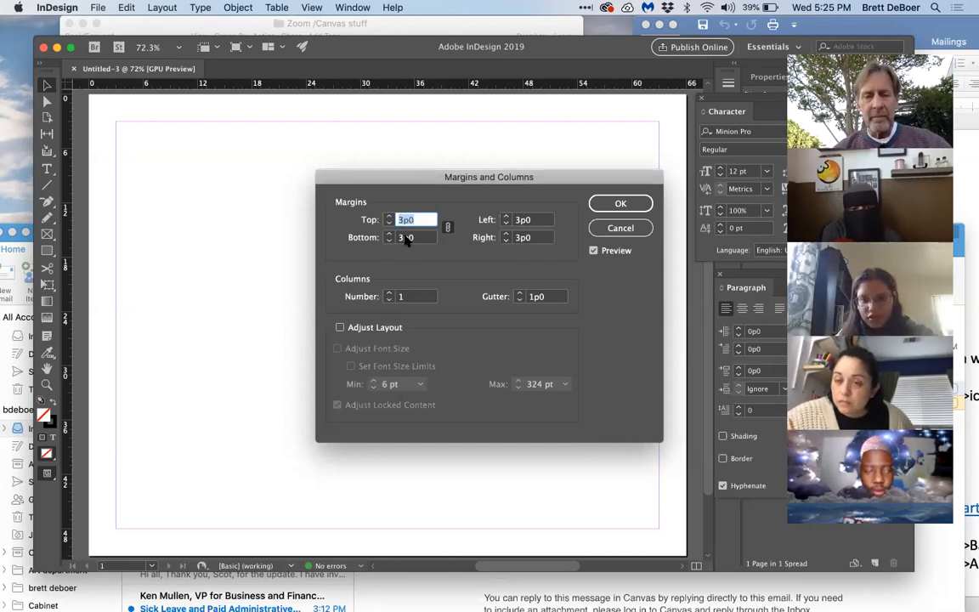
pyautogui.click(405, 238)
pyautogui.click(404, 239)
pyautogui.press('BackSpace')
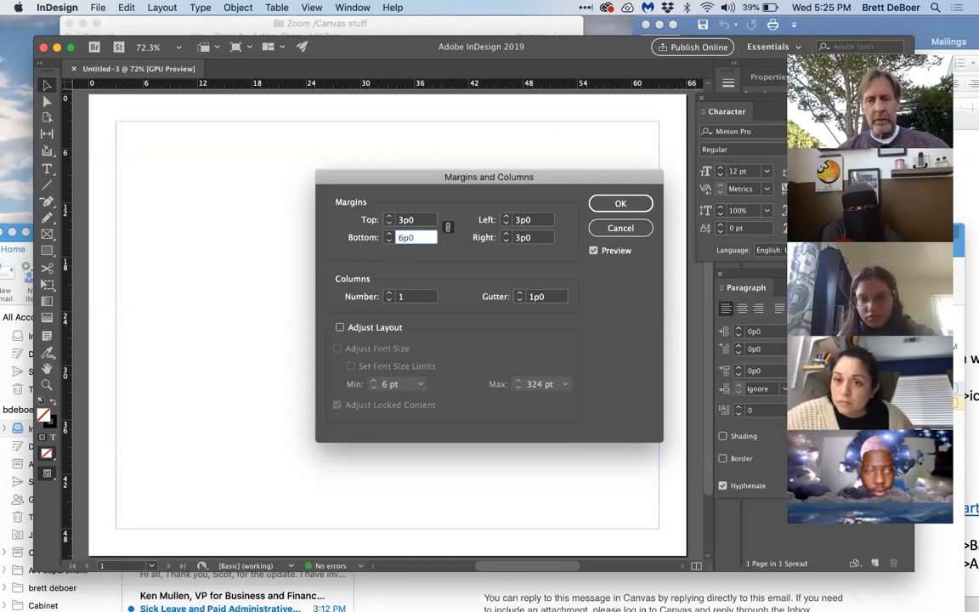
pyautogui.click(602, 203)
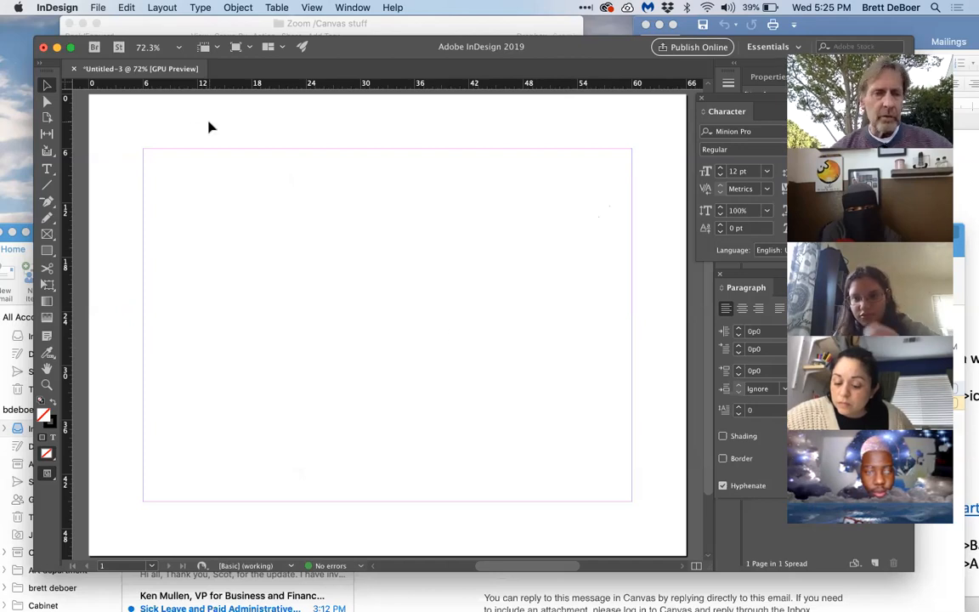
# Step: Unlink the page margins and set the top, left and right margins to 3p0
pyautogui.click(160, 7)
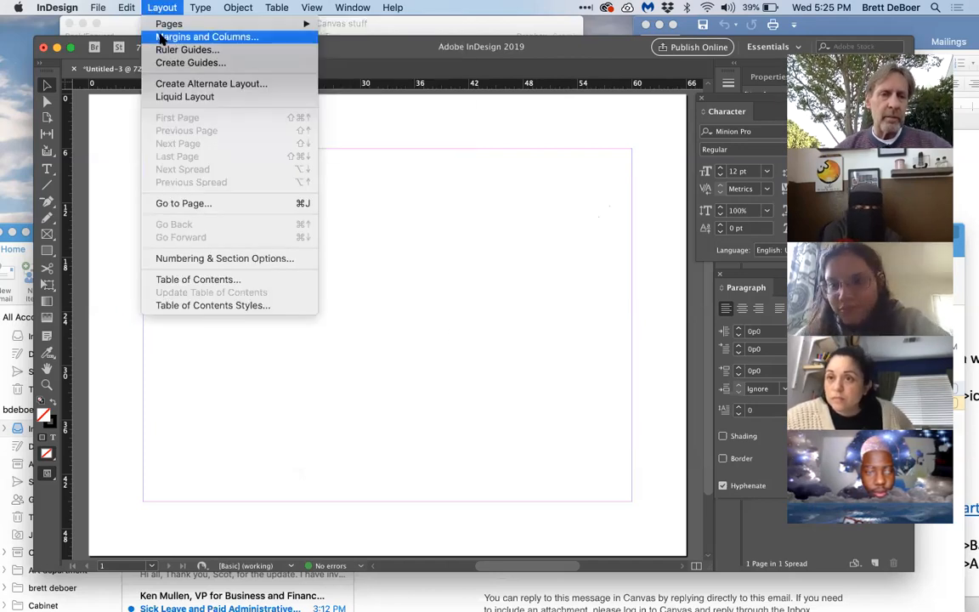
pyautogui.click(161, 37)
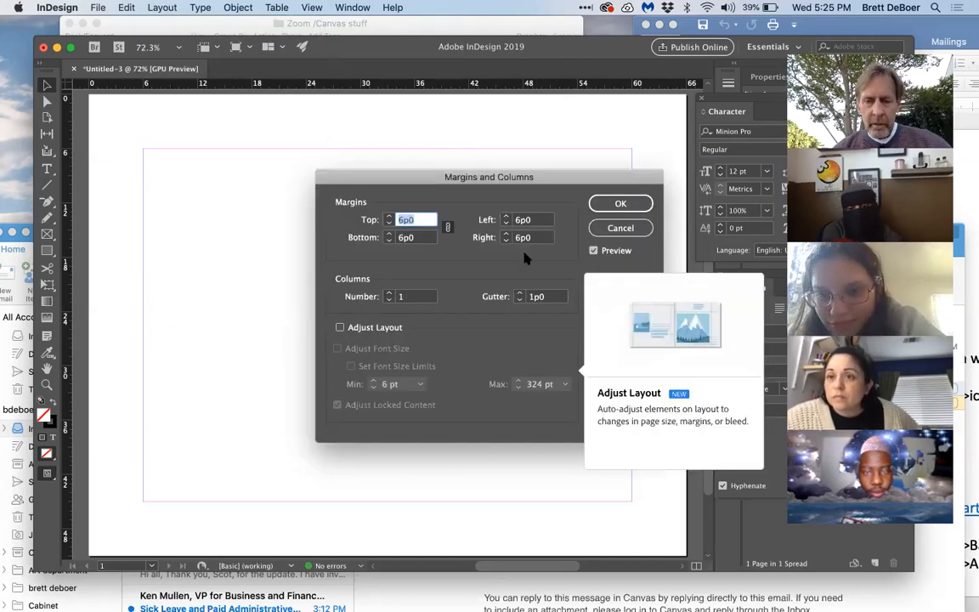
pyautogui.click(448, 228)
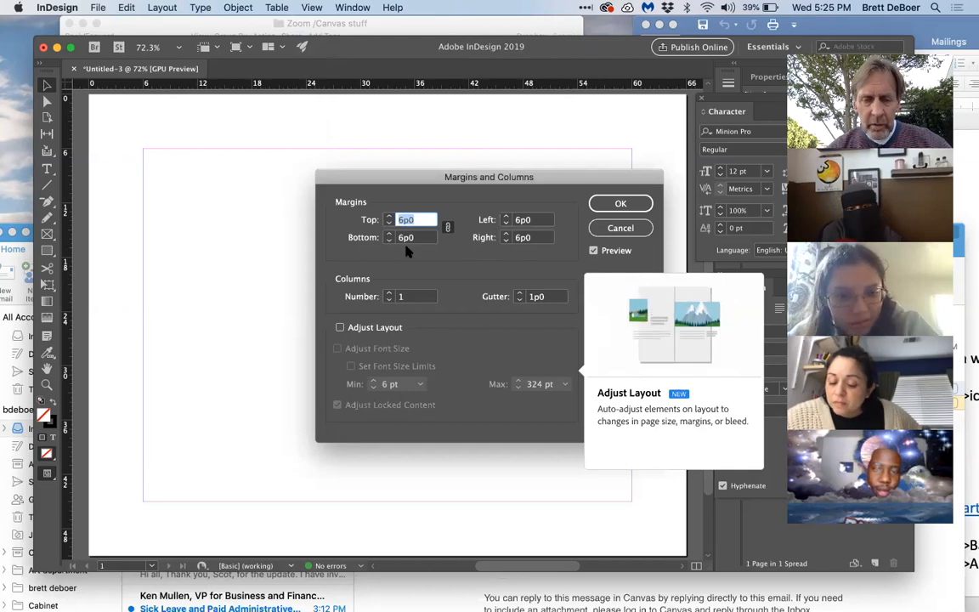
pyautogui.click(447, 228)
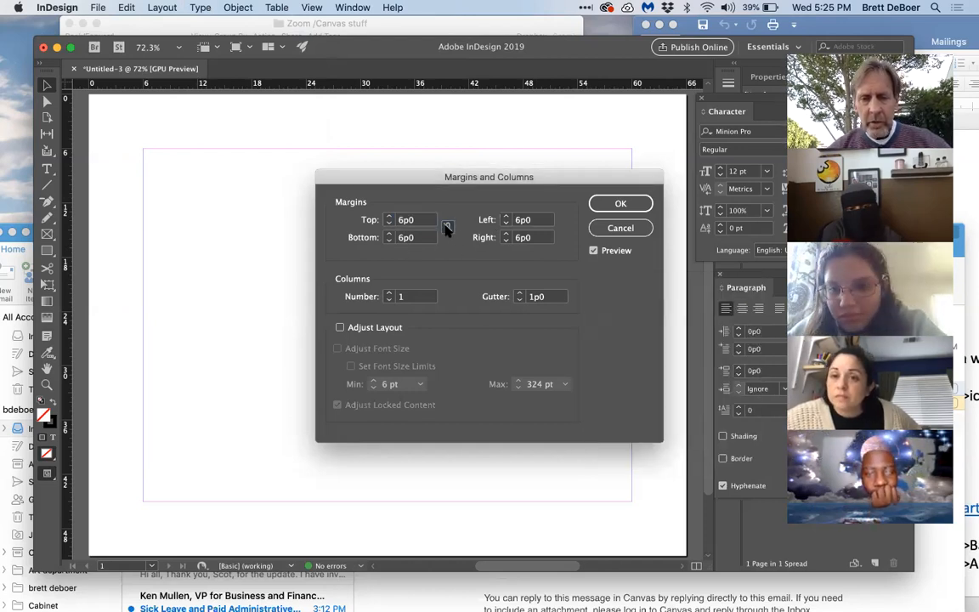
pyautogui.doubleClick(404, 221)
pyautogui.press('BackSpace')
pyautogui.write('3')
pyautogui.doubleClick(520, 220)
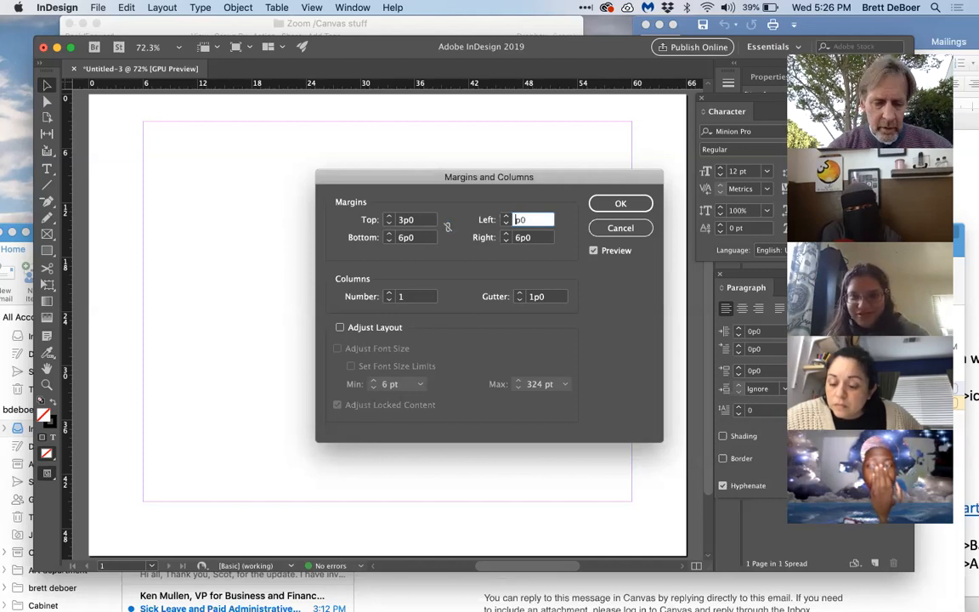
pyautogui.write('3')
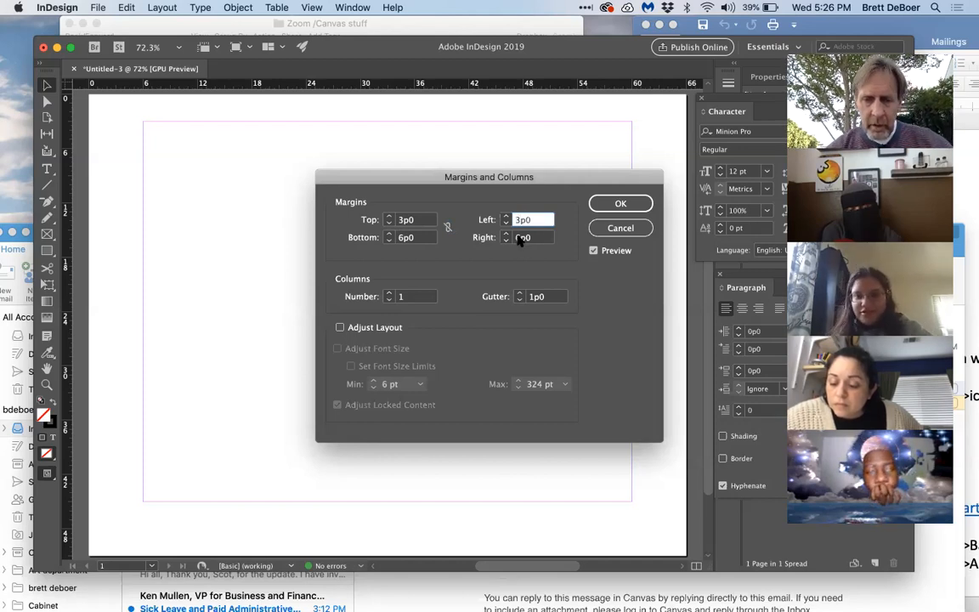
pyautogui.doubleClick(520, 238)
pyautogui.write('3')
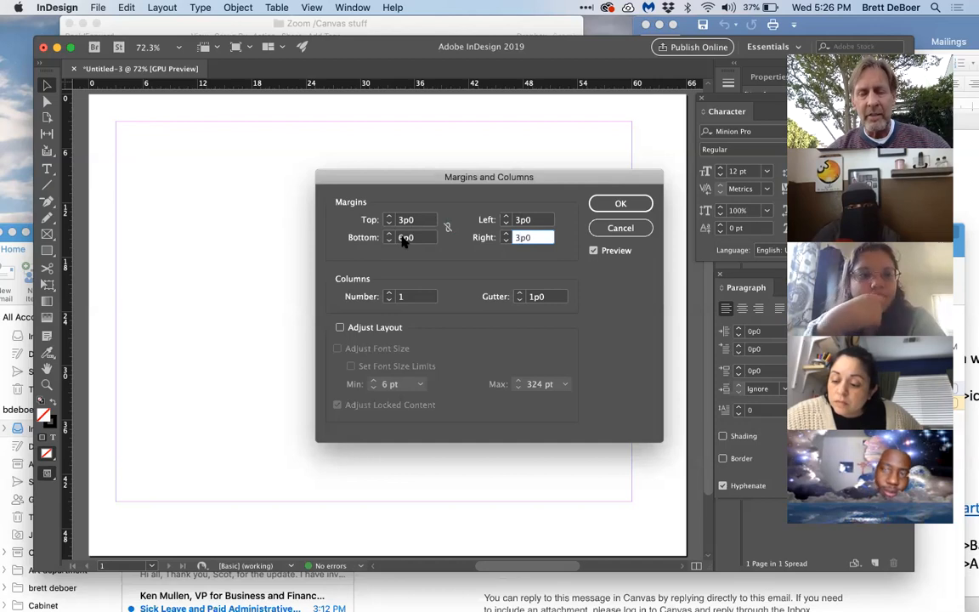
pyautogui.click(619, 204)
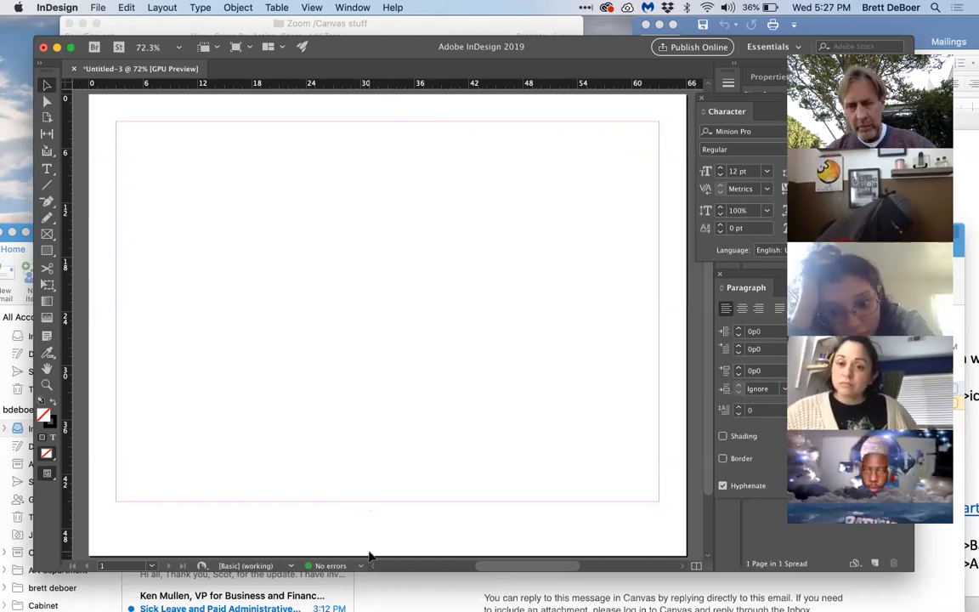
# Step: Set the left and right page margins to 6p0 and the bottom margin to 9p0
pyautogui.click(161, 8)
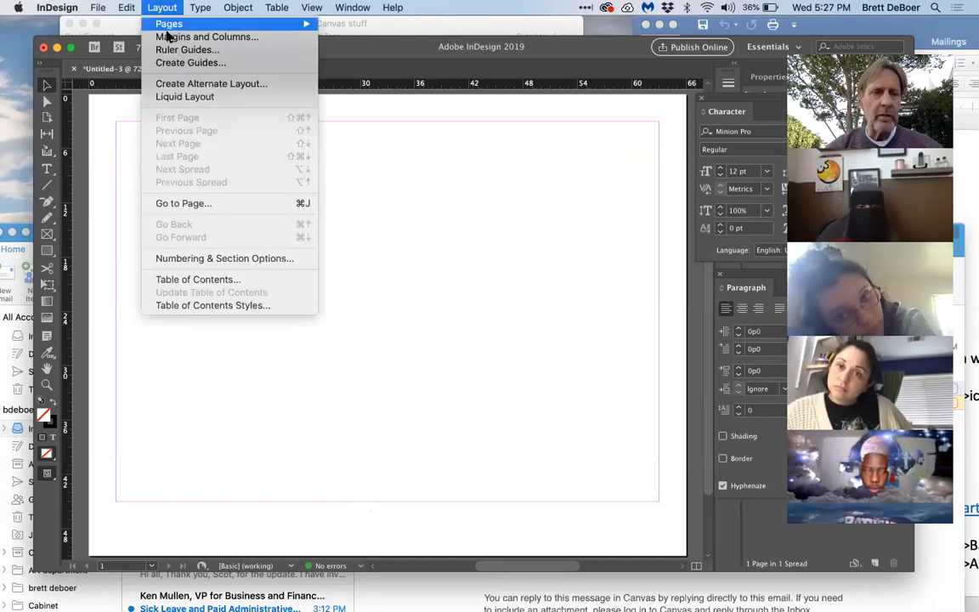
pyautogui.click(168, 37)
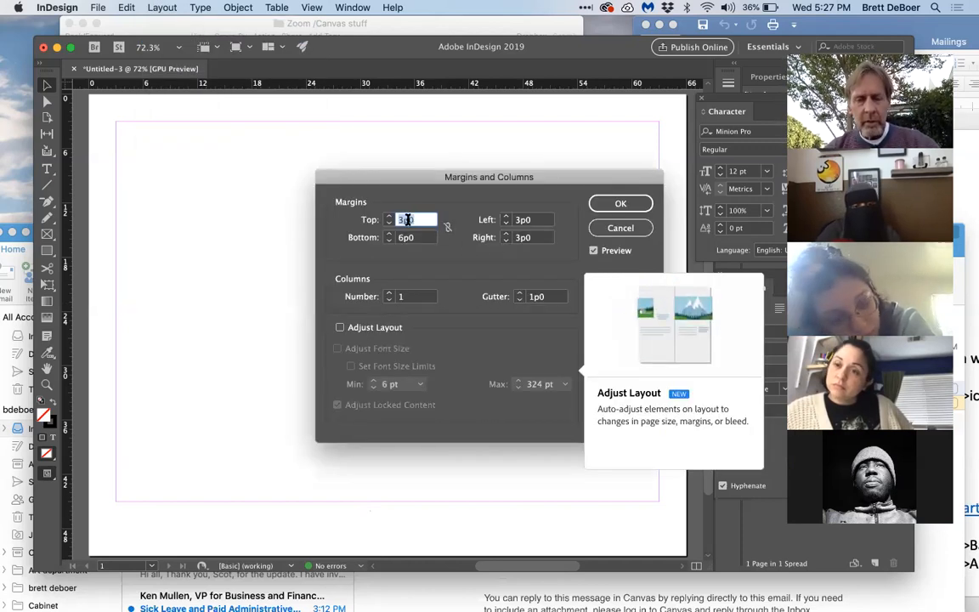
pyautogui.click(522, 220)
pyautogui.press('BackSpace')
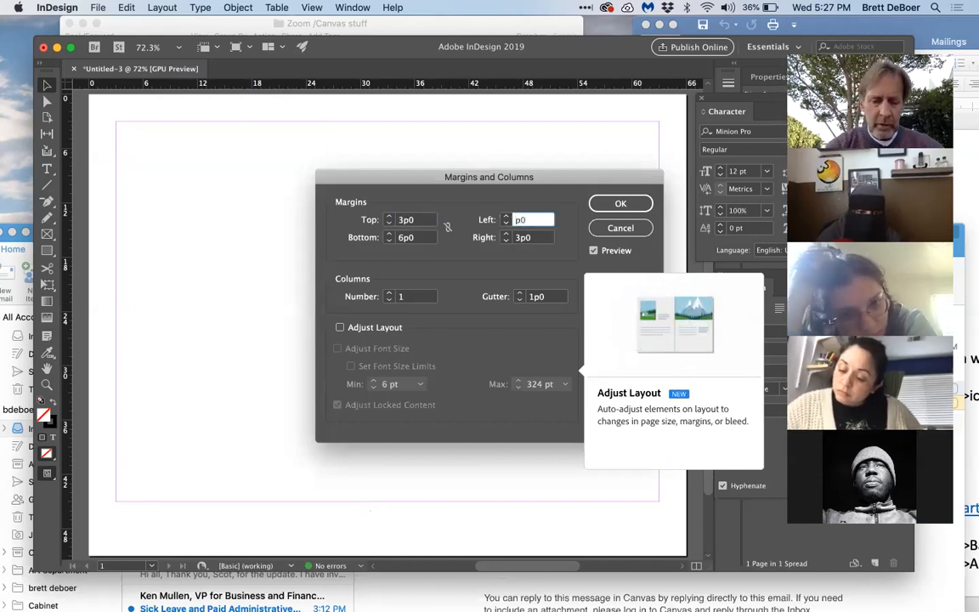
pyautogui.write('6')
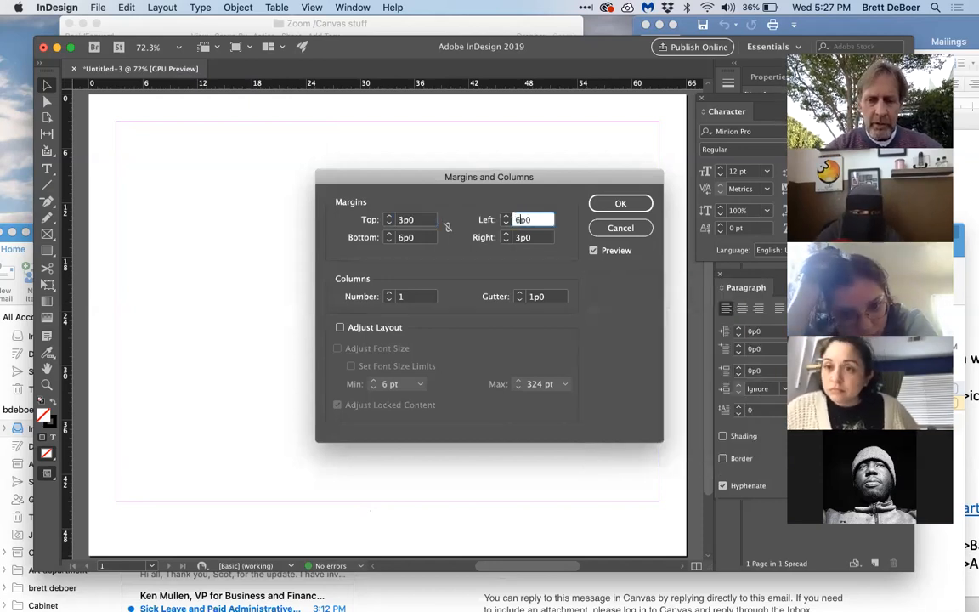
pyautogui.click(522, 238)
pyautogui.press('BackSpace')
pyautogui.write('6')
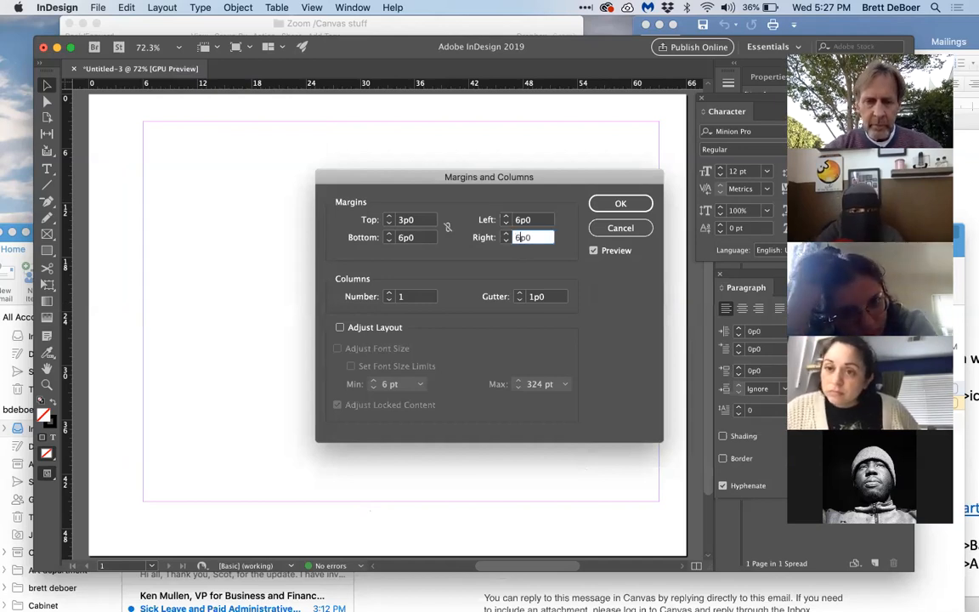
pyautogui.click(404, 239)
pyautogui.press('BackSpace')
pyautogui.write('9')
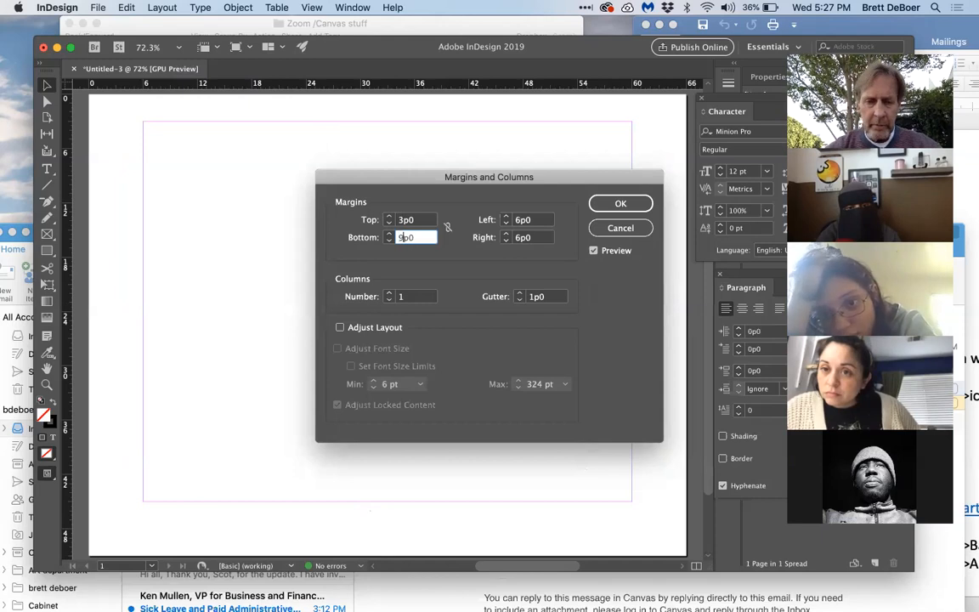
pyautogui.click(612, 202)
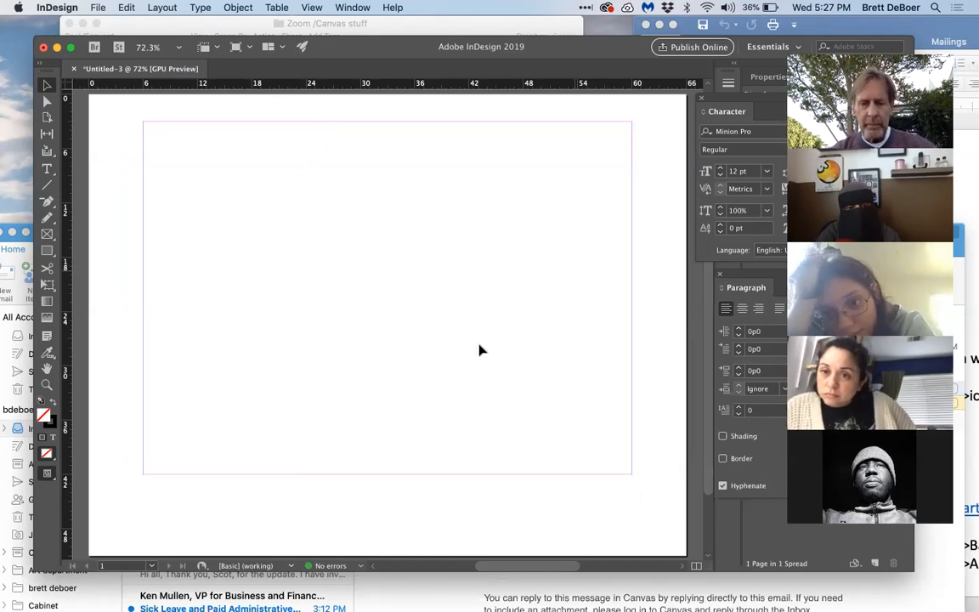
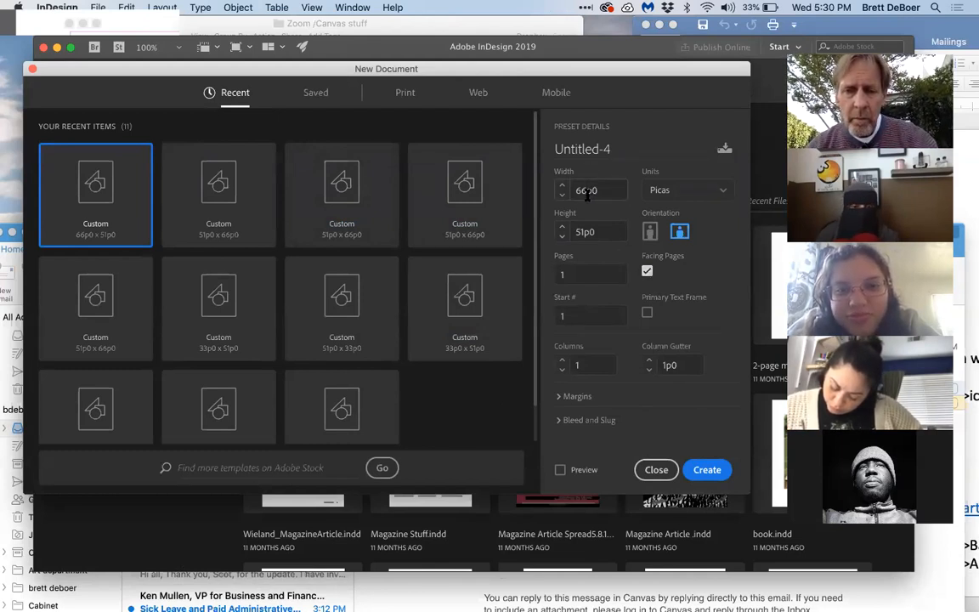
# Step: Create a one-page facing-pages document 33p0 wide by 51p0 high
pyautogui.doubleClick(587, 193)
pyautogui.click(587, 193)
pyautogui.press('BackSpace')
pyautogui.press('BackSpace')
pyautogui.write('33')
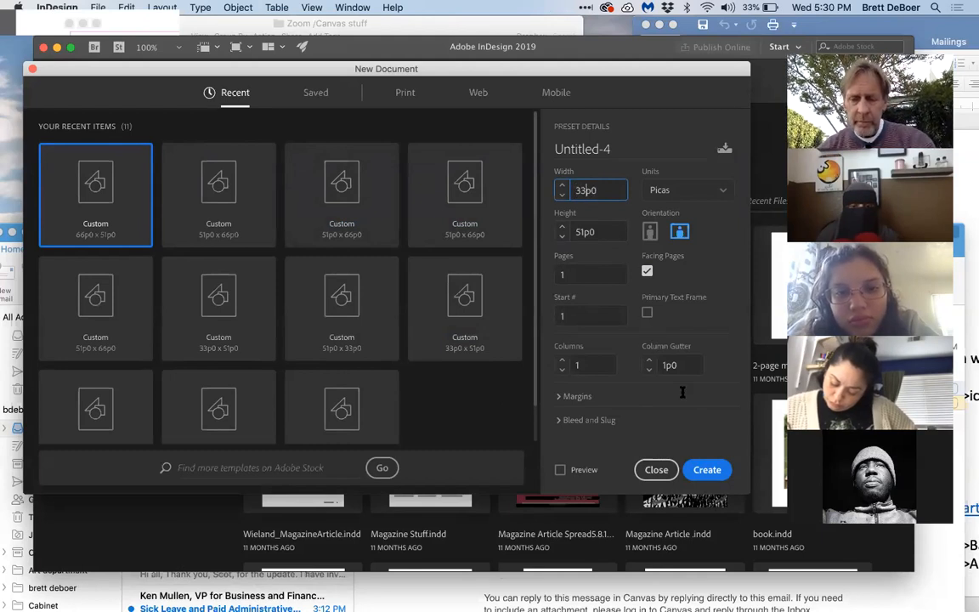
pyautogui.click(711, 470)
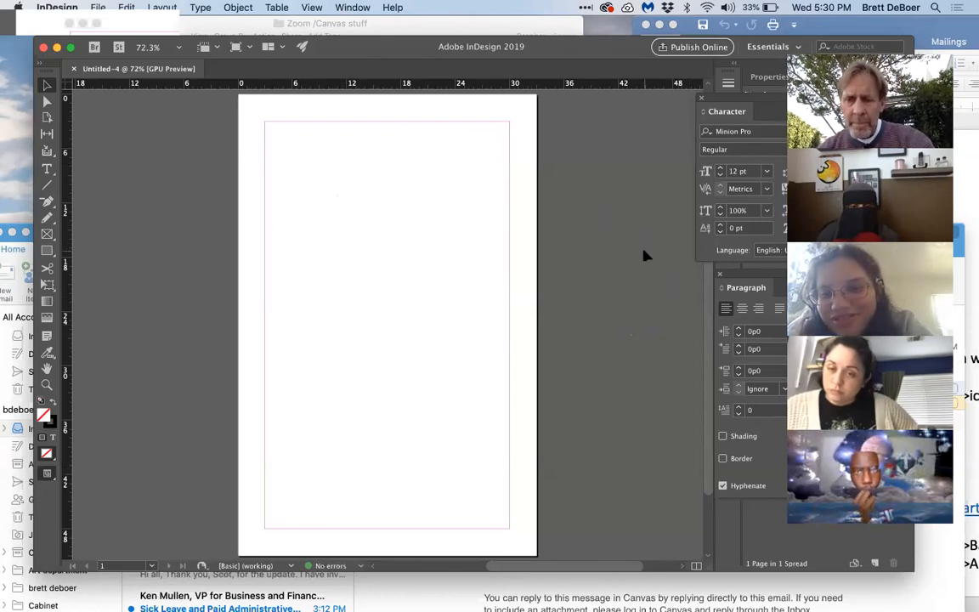
# Step: Show the Pages panel and detach it from its dock as a floating panel
pyautogui.hscroll(3, 645, 251)
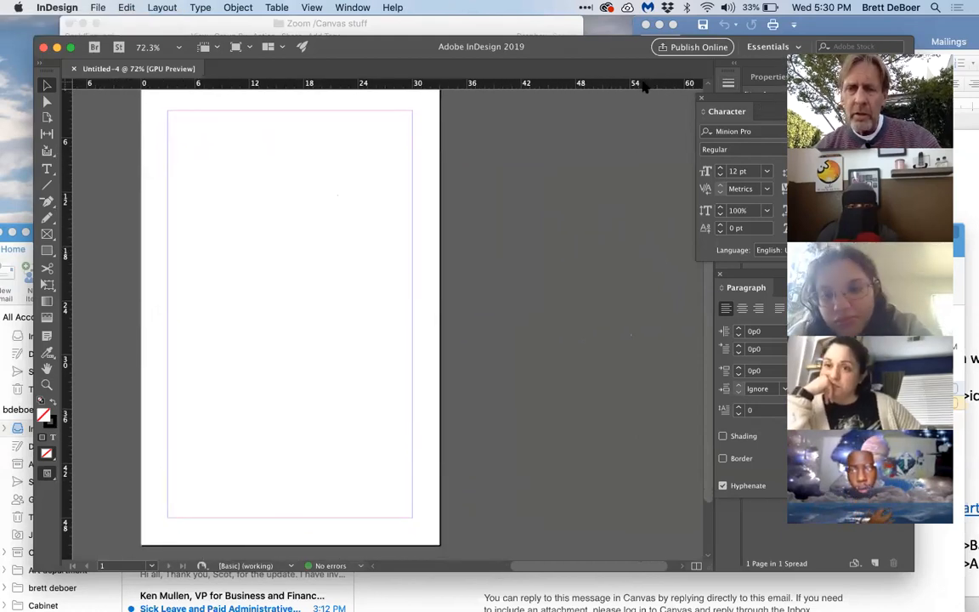
pyautogui.click(353, 6)
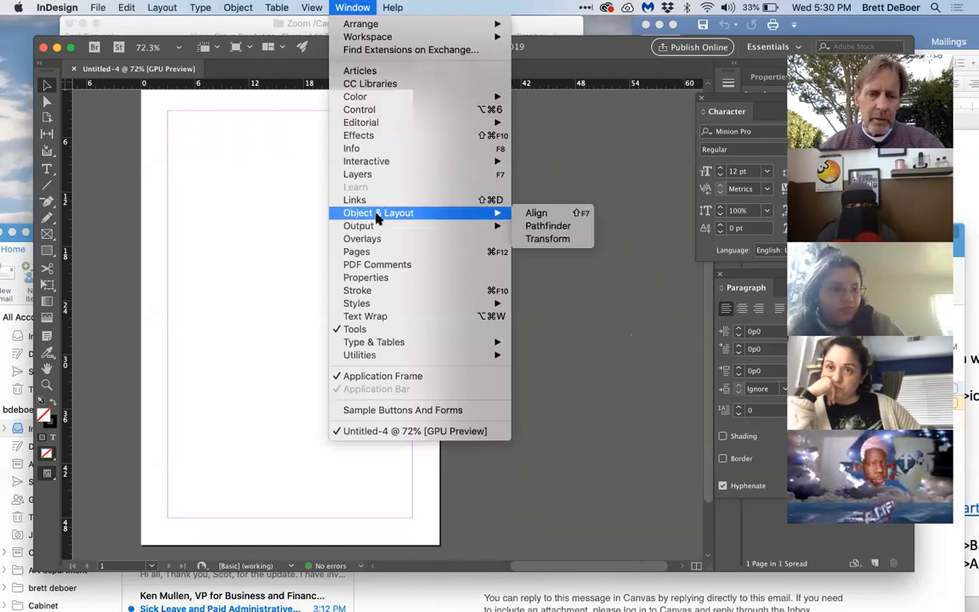
pyautogui.click(383, 252)
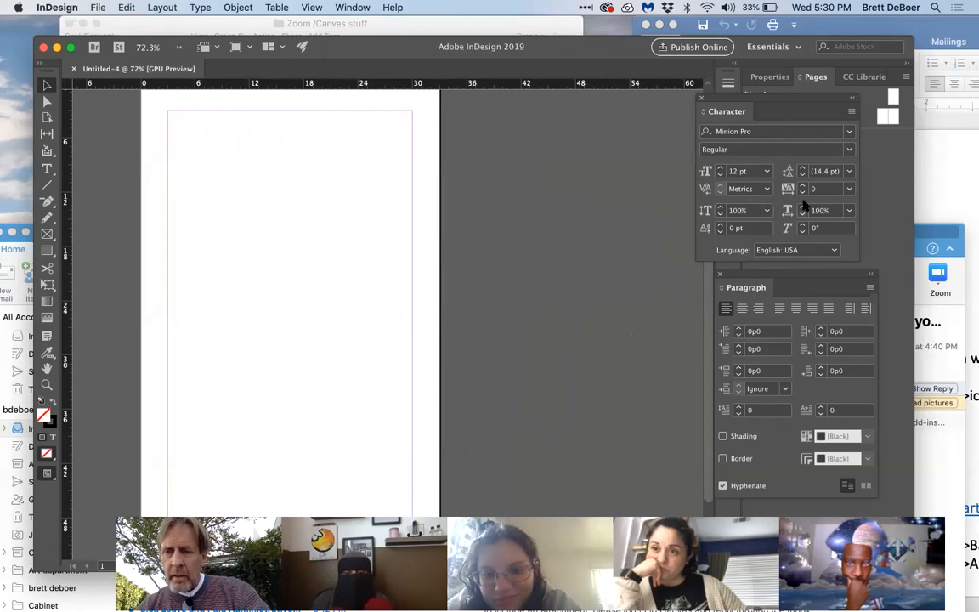
pyautogui.click(822, 79)
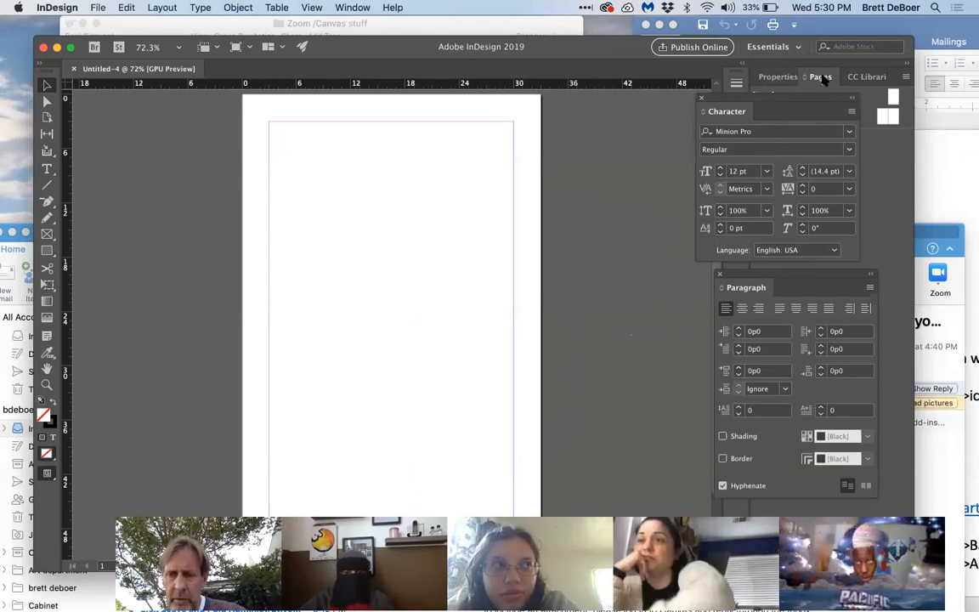
pyautogui.moveTo(816, 77); pyautogui.dragTo(599, 135)
# Step: Open the A-Master spread for editing and move the Pages panel clear of it, with both pages in view
pyautogui.click(716, 174)
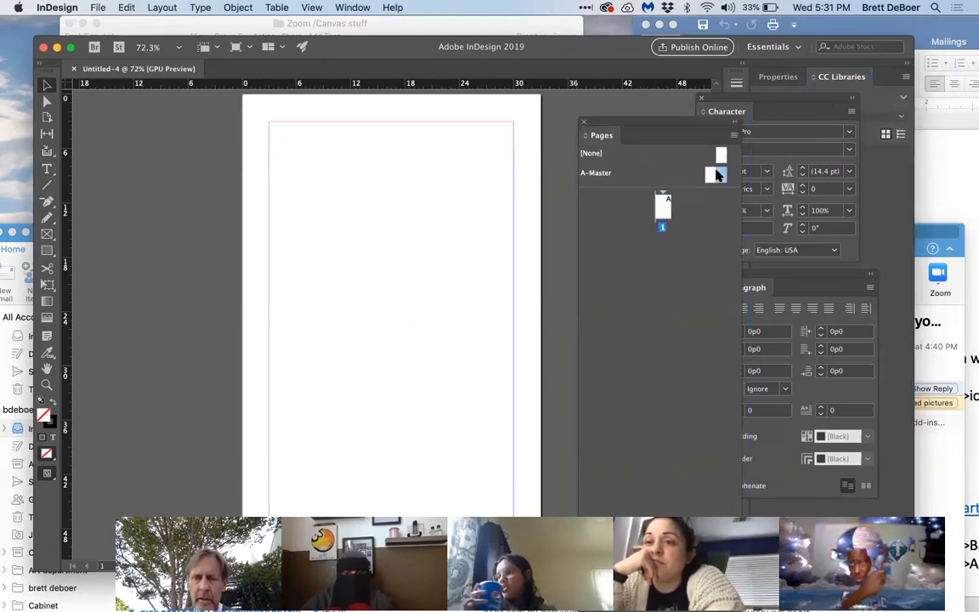
pyautogui.doubleClick(714, 174)
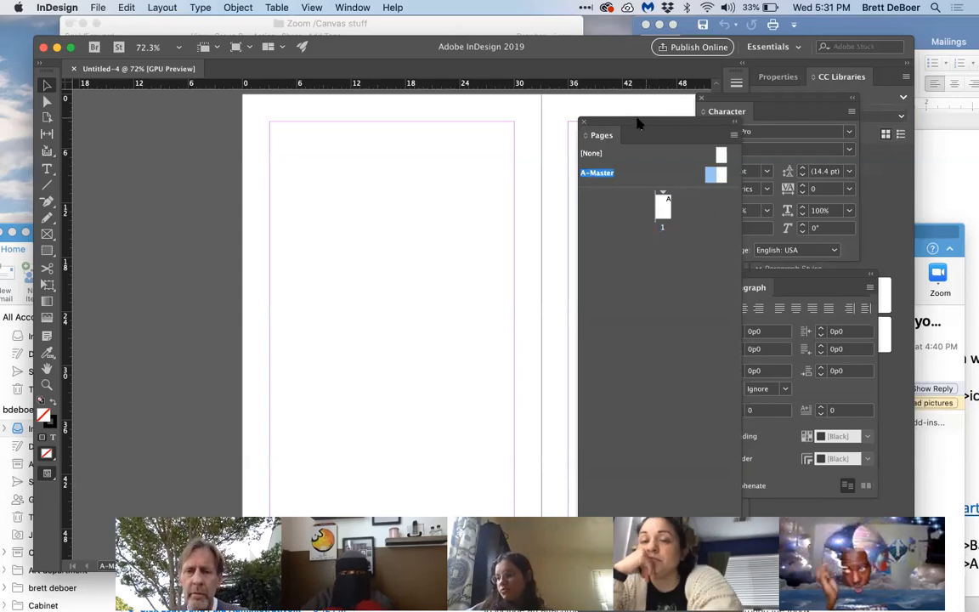
pyautogui.moveTo(639, 125); pyautogui.dragTo(820, 44)
pyautogui.scroll(-1, 508, 135)
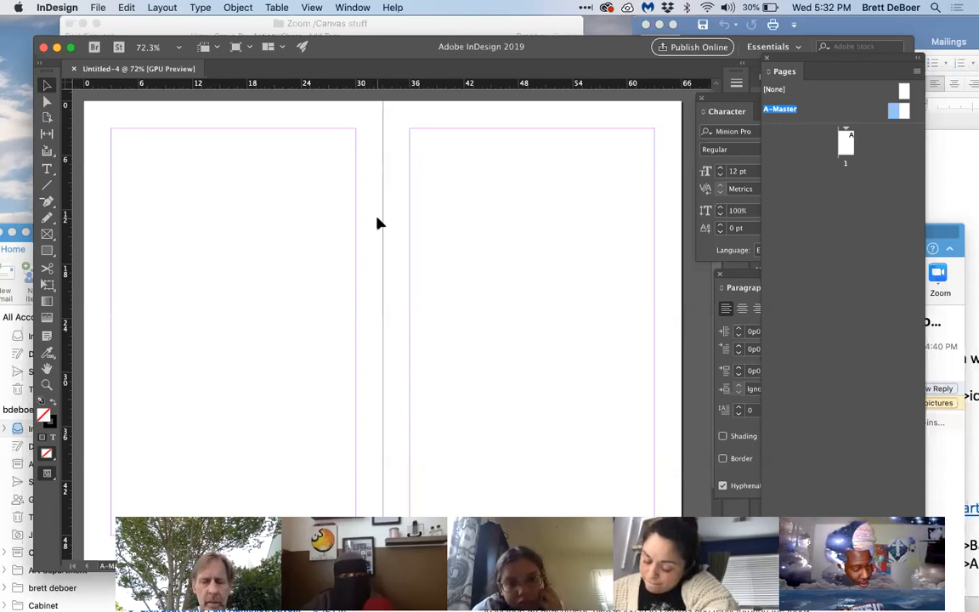
pyautogui.press('super+minus')
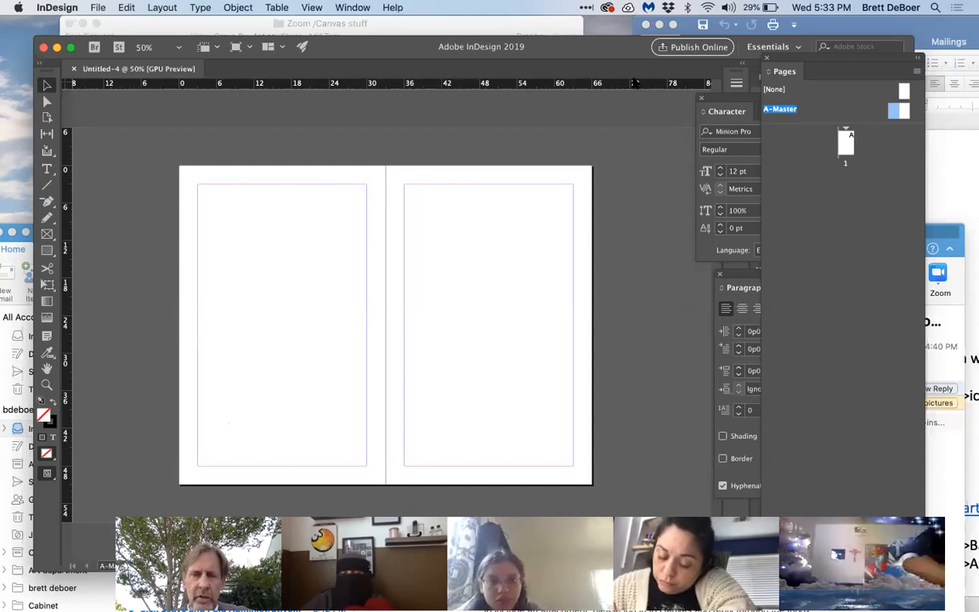
# Step: Set the left A-Master page's top margin to 6p0 and bottom margin to 9p0
pyautogui.click(167, 7)
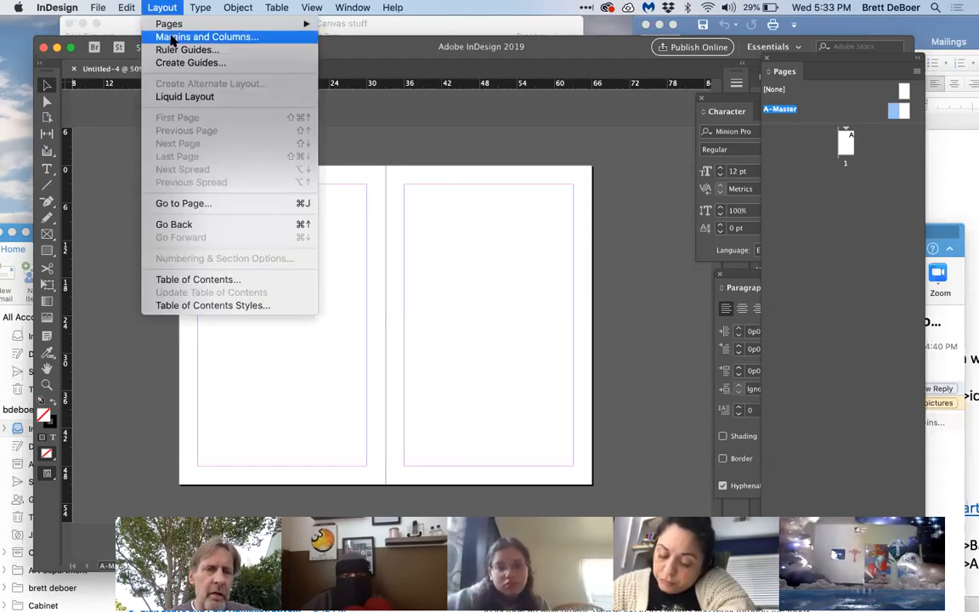
pyautogui.click(169, 38)
pyautogui.moveTo(364, 177); pyautogui.dragTo(583, 38)
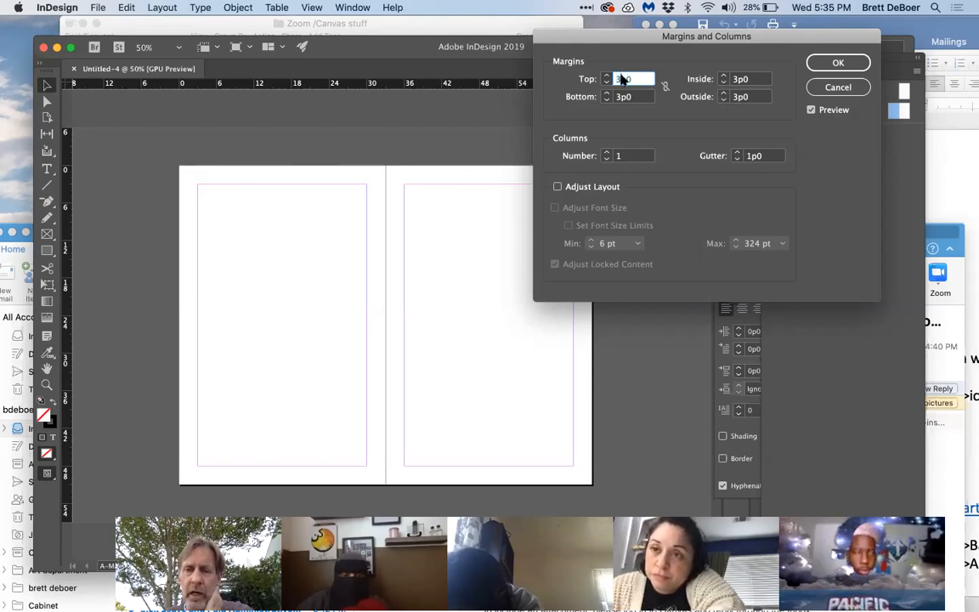
pyautogui.write('6p0')
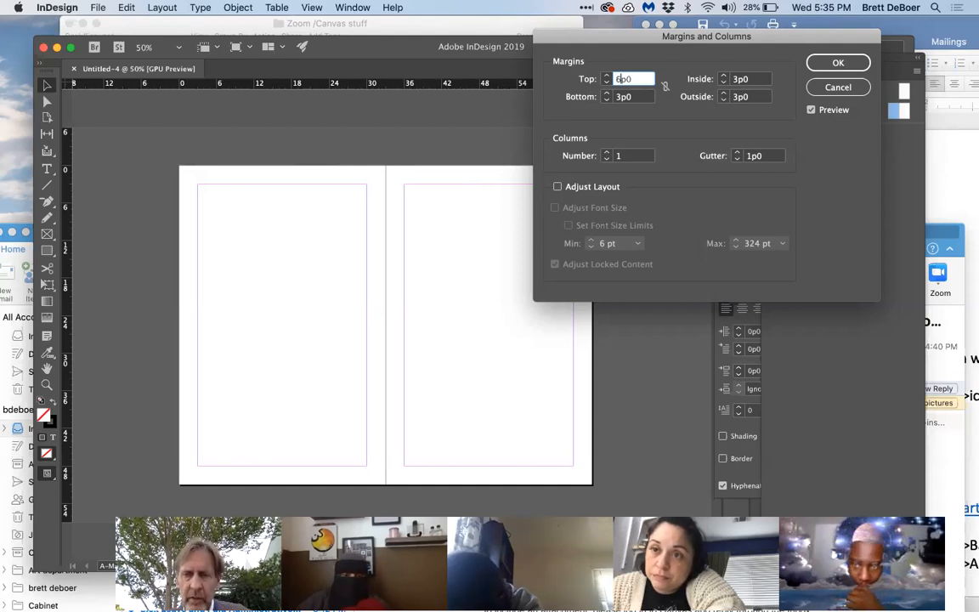
pyautogui.press('Tab')
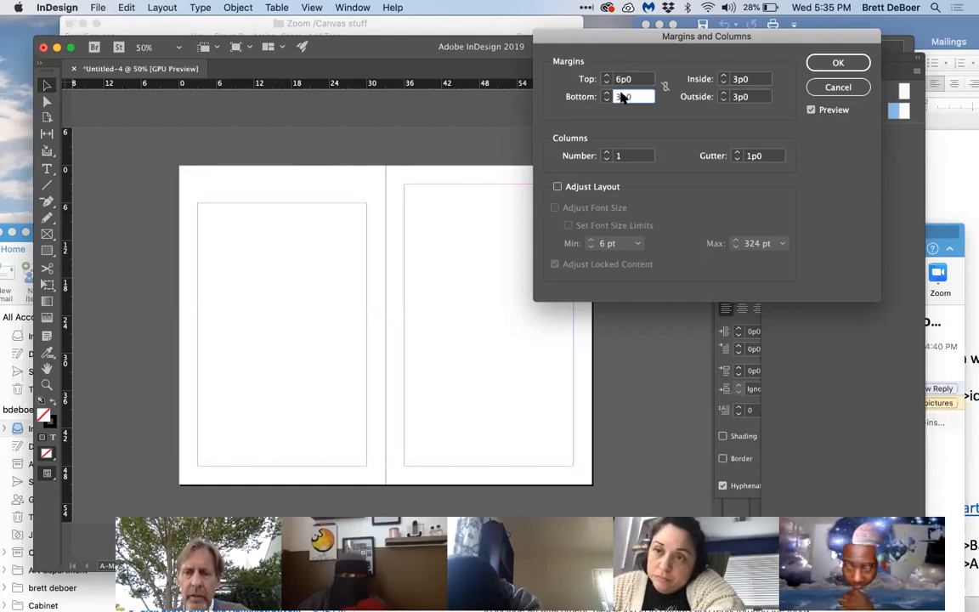
pyautogui.click(620, 97)
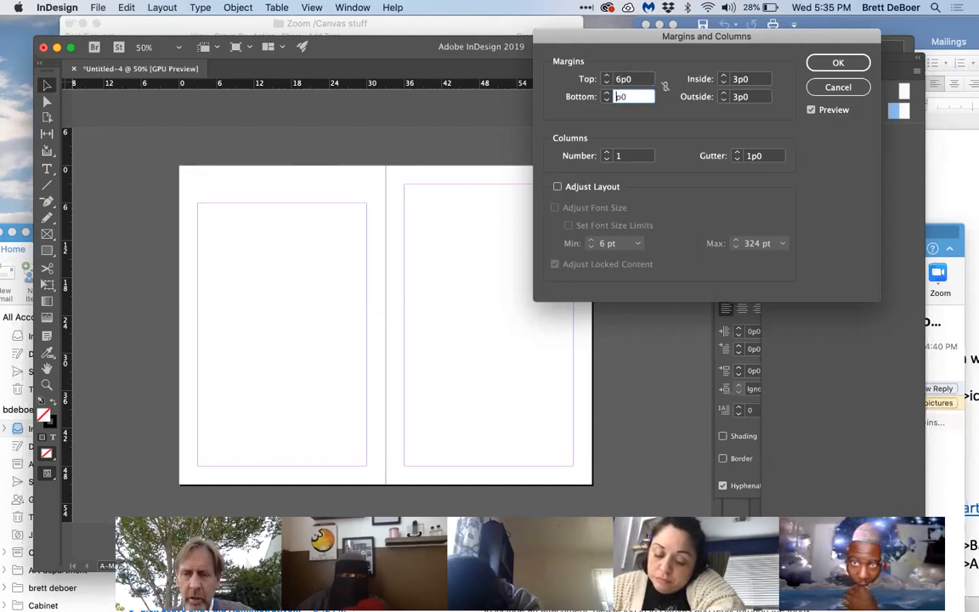
pyautogui.click(828, 63)
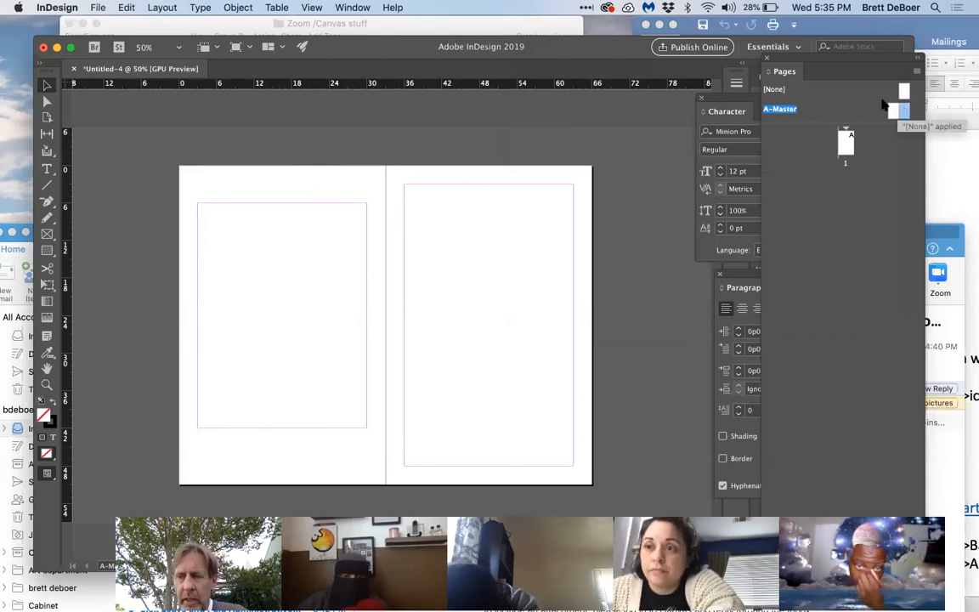
# Step: Set the right A-Master page's top margin to 6p0 and bottom margin to 9p0
pyautogui.click(157, 9)
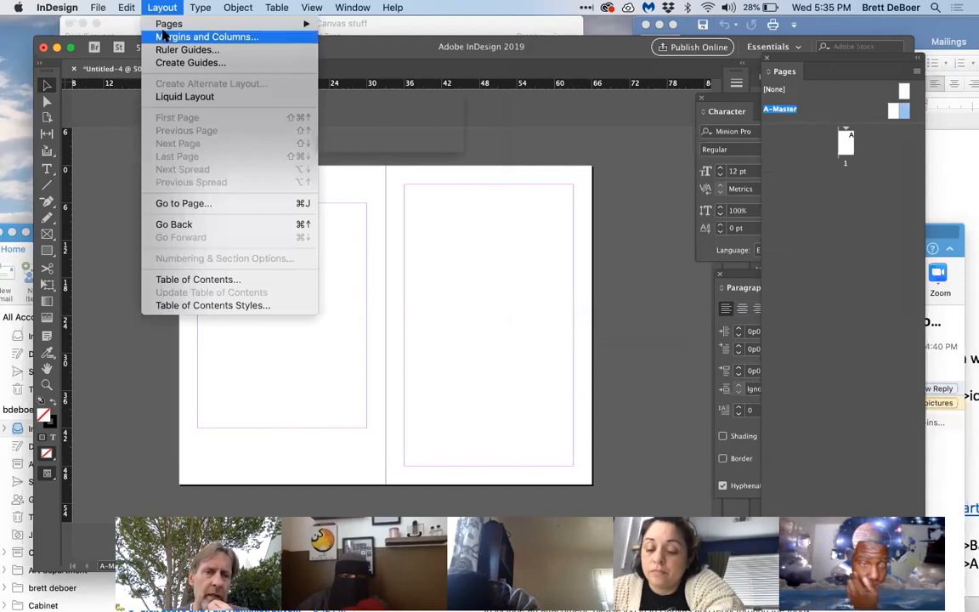
pyautogui.click(161, 37)
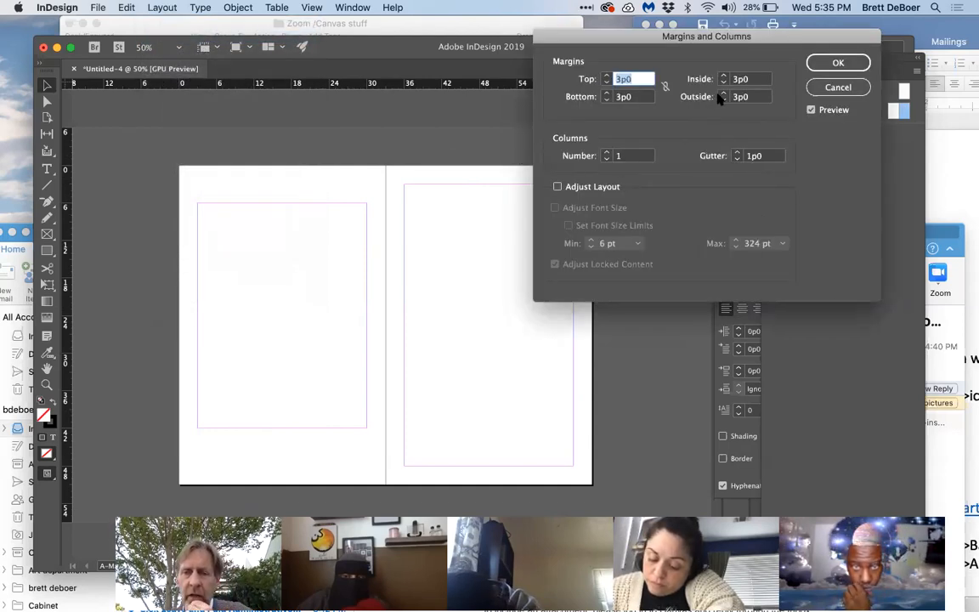
pyautogui.click(621, 79)
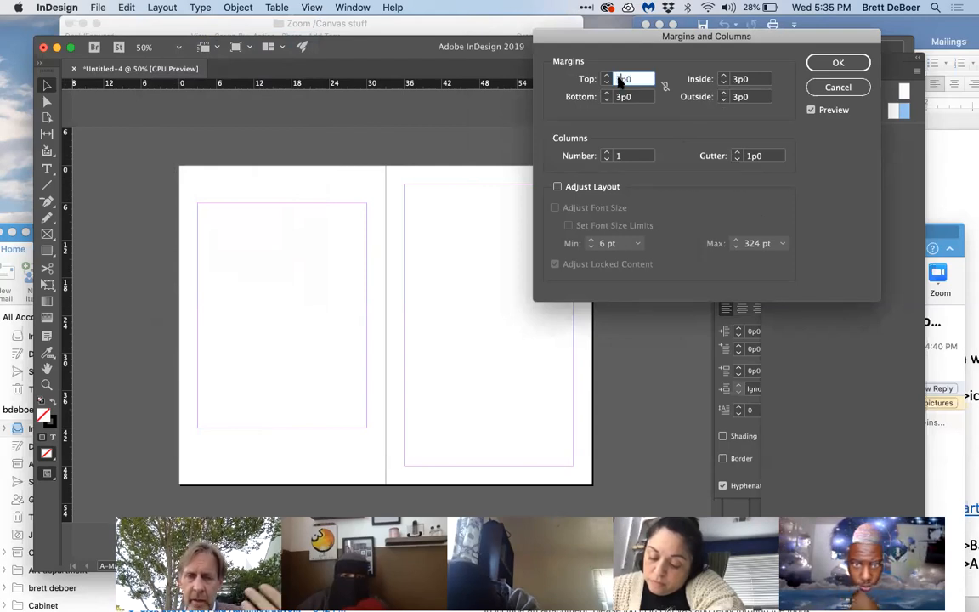
pyautogui.write('6')
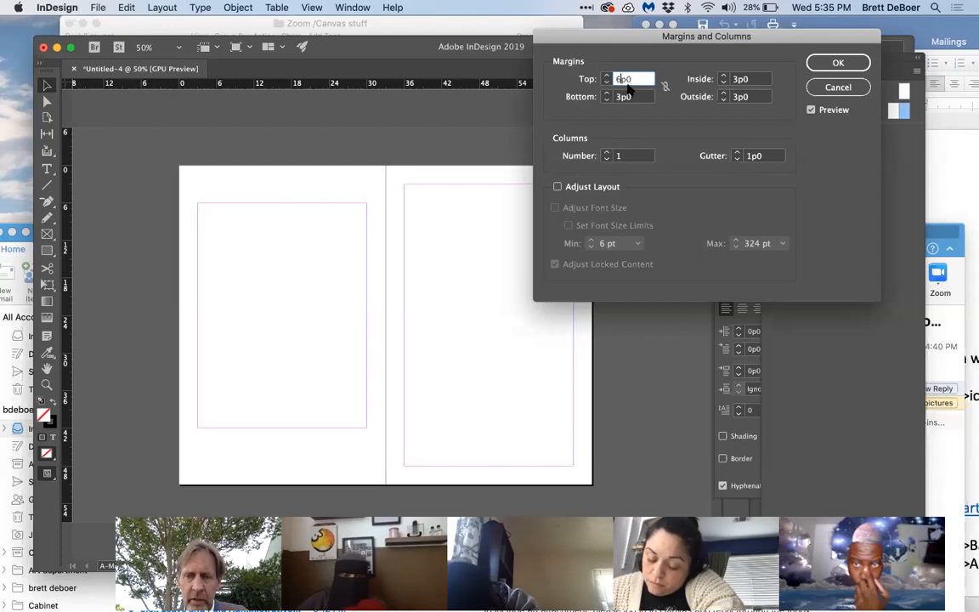
pyautogui.press('Tab')
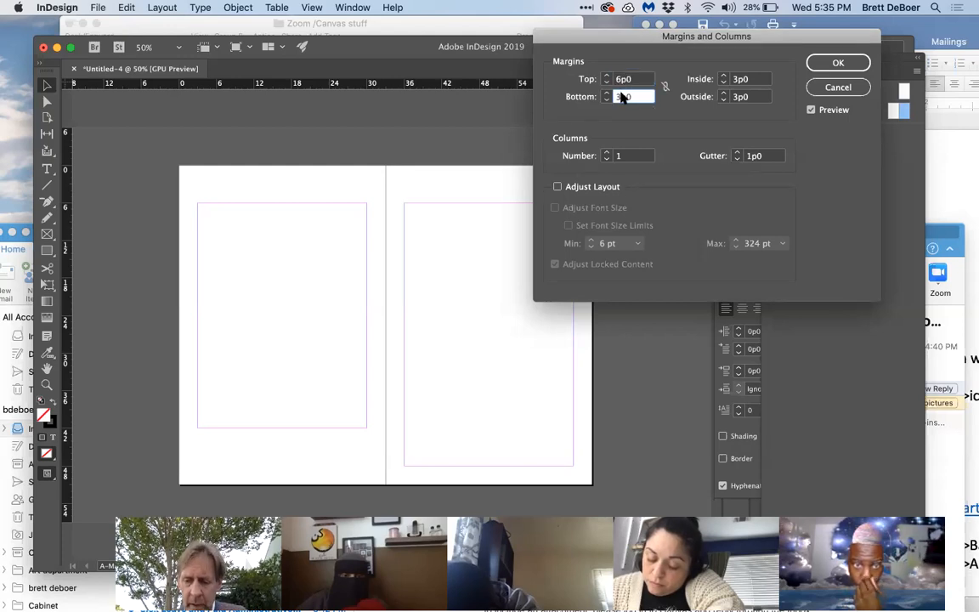
pyautogui.write('9')
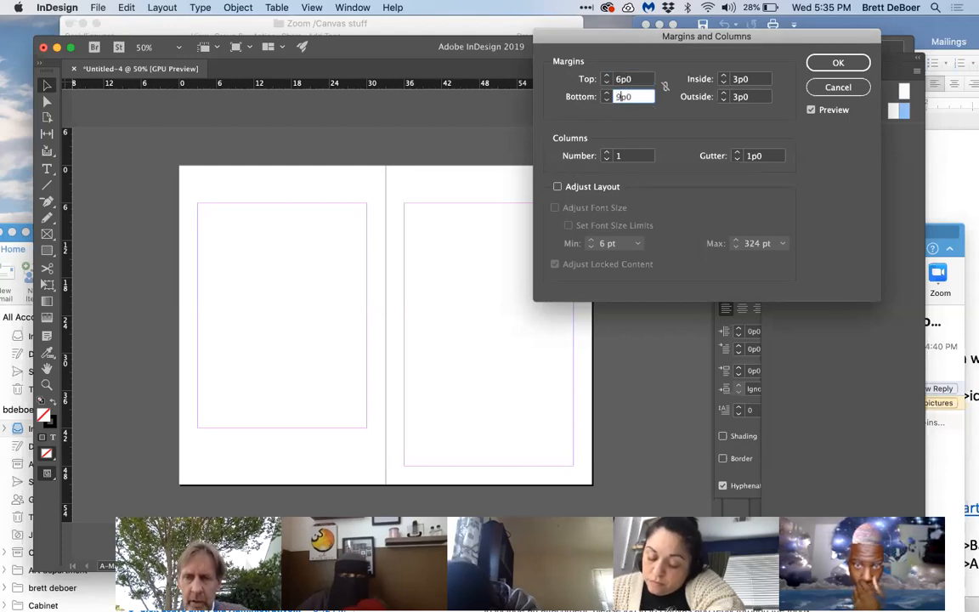
pyautogui.click(826, 63)
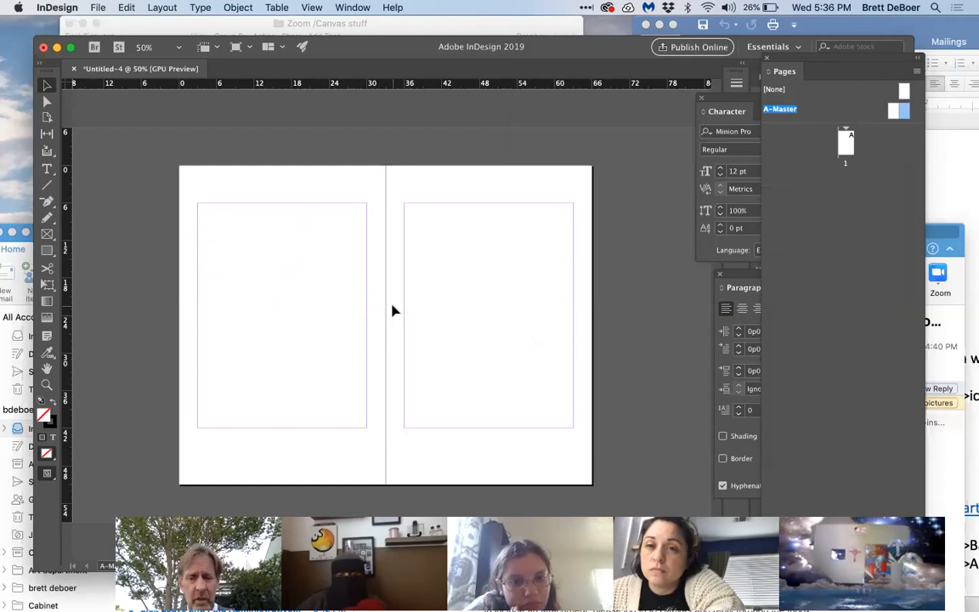
# Step: Set the inside and outside margins of the right A-Master page to 6p0
pyautogui.hscroll(1, 543, 478)
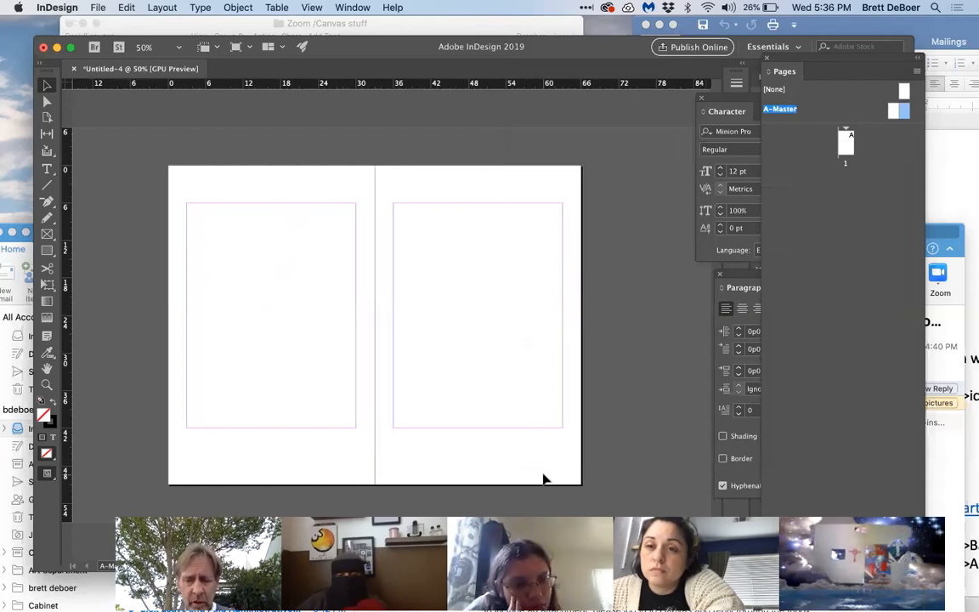
pyautogui.hscroll(1, 545, 478)
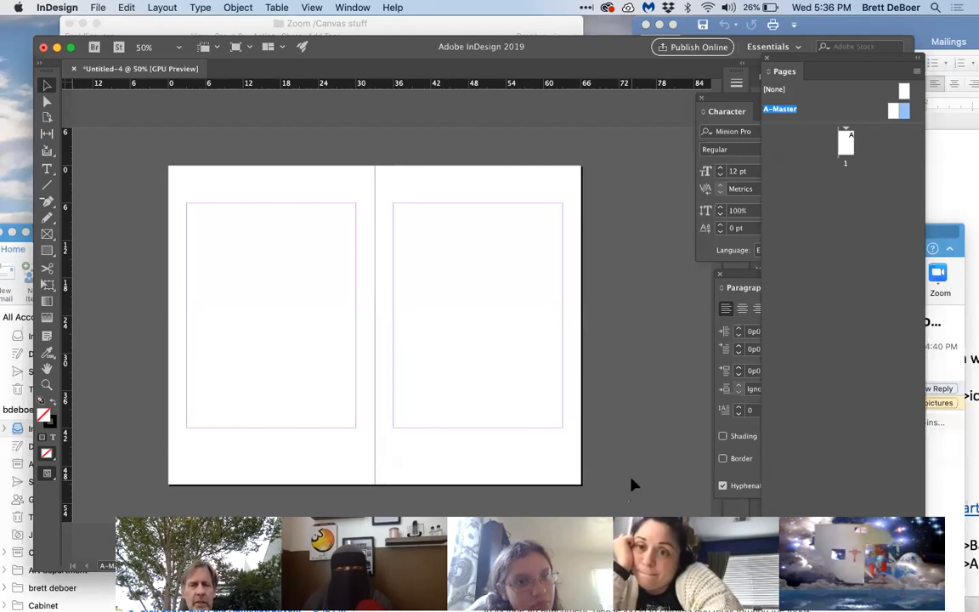
pyautogui.click(161, 8)
pyautogui.click(170, 37)
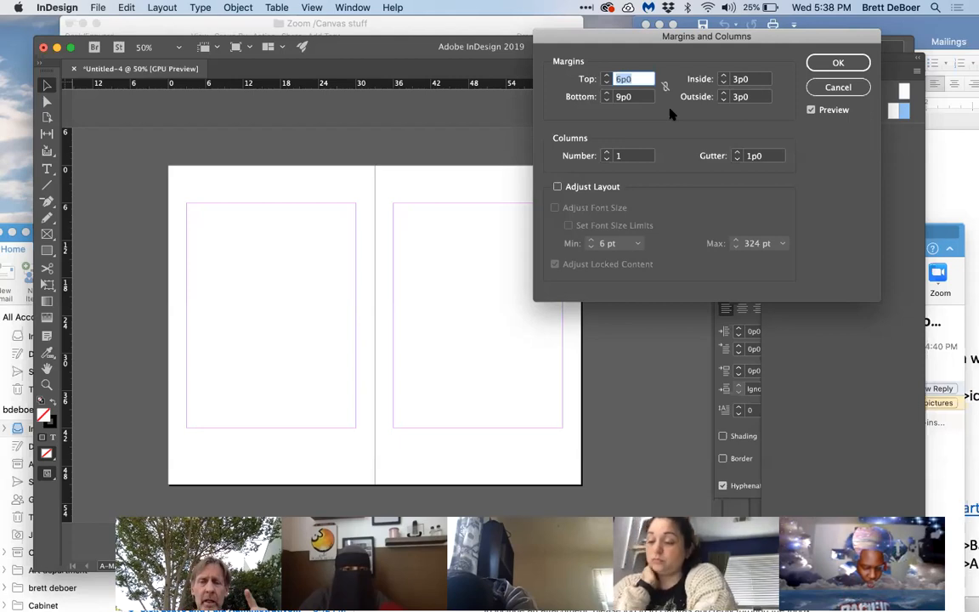
pyautogui.click(738, 79)
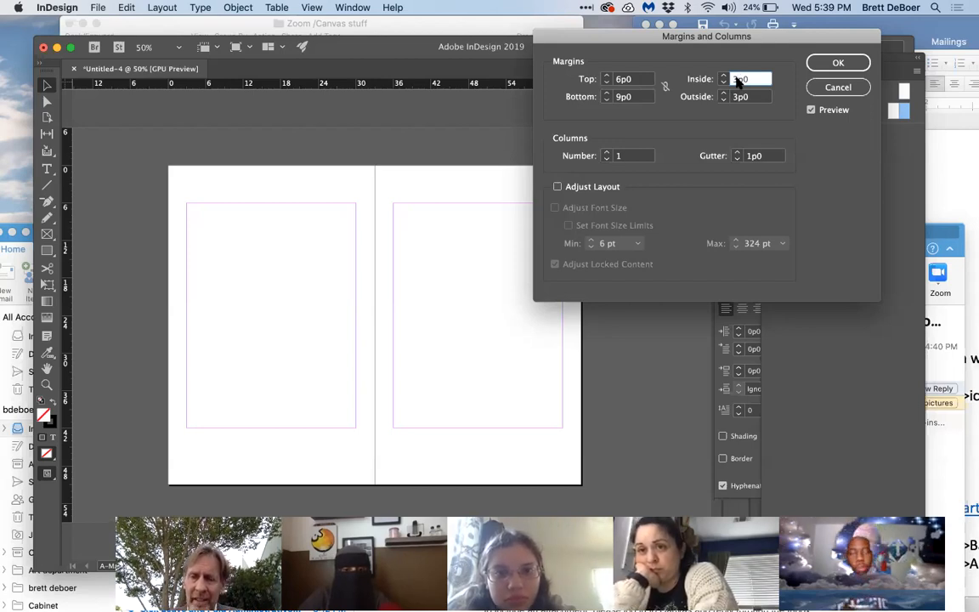
pyautogui.write('6p0')
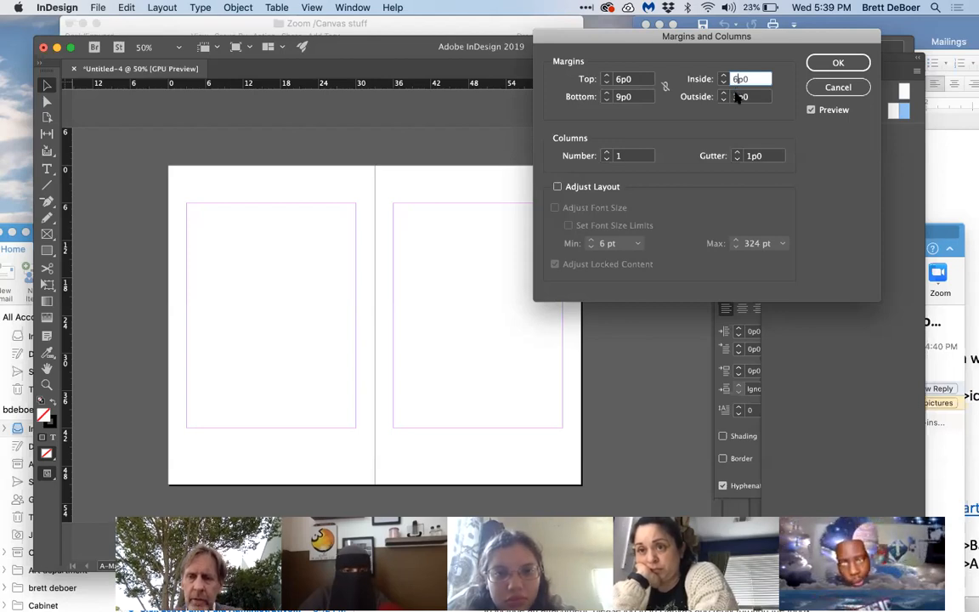
pyautogui.click(737, 97)
pyautogui.write('6')
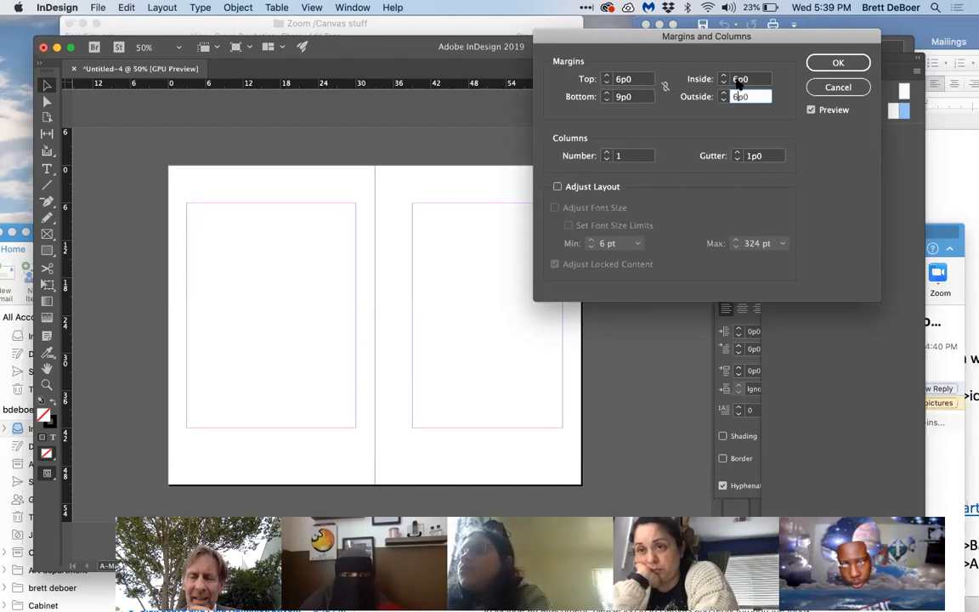
# Step: Set the right A-Master page's top margin to 9p0 and bottom margin to 15p0, and apply the margin settings
pyautogui.click(623, 80)
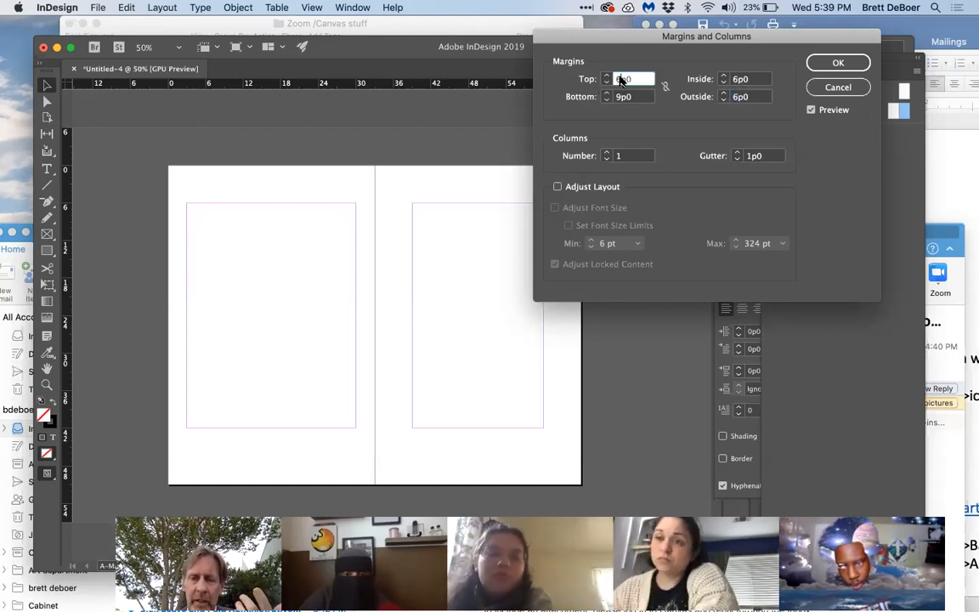
pyautogui.press('BackSpace')
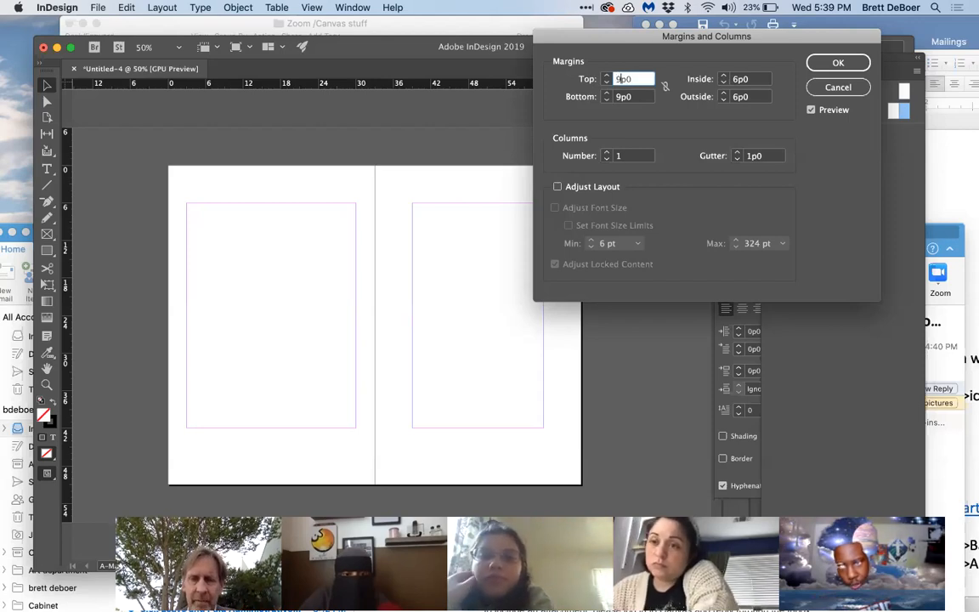
pyautogui.write('9')
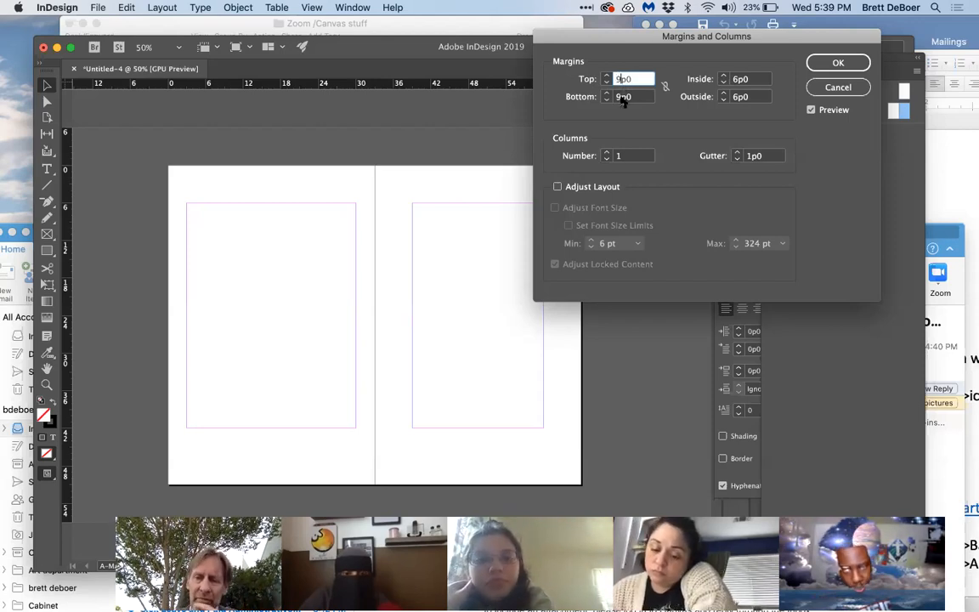
pyautogui.click(621, 98)
pyautogui.press('BackSpace')
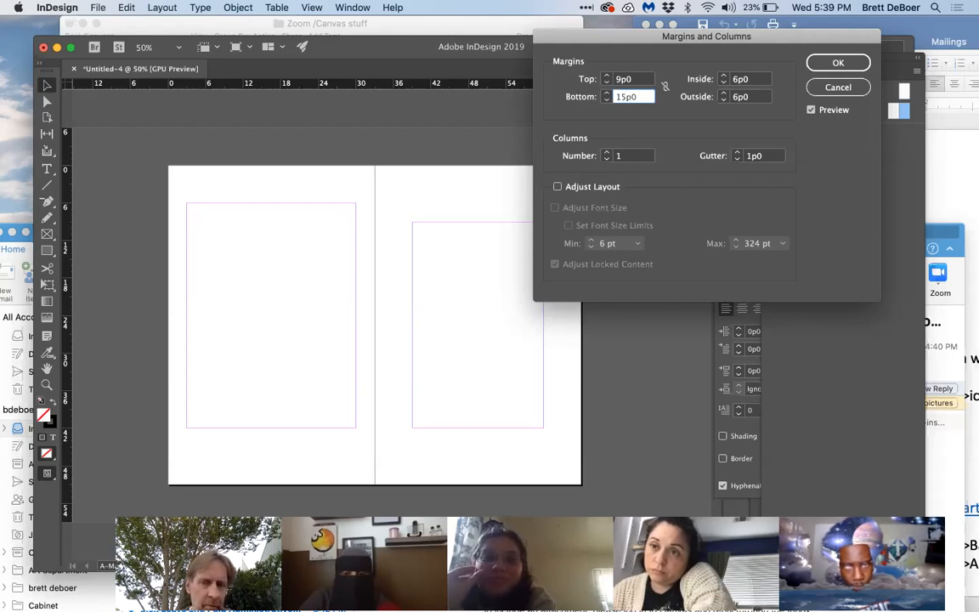
pyautogui.click(838, 63)
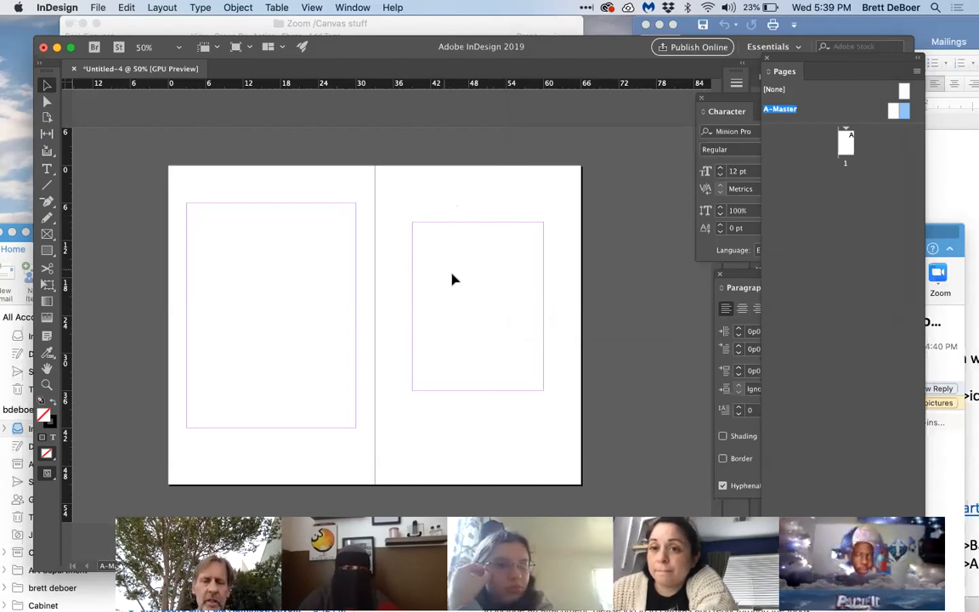
# Step: Set the inside and outside margins of the left A-Master page to 6p0
pyautogui.click(160, 7)
pyautogui.click(161, 35)
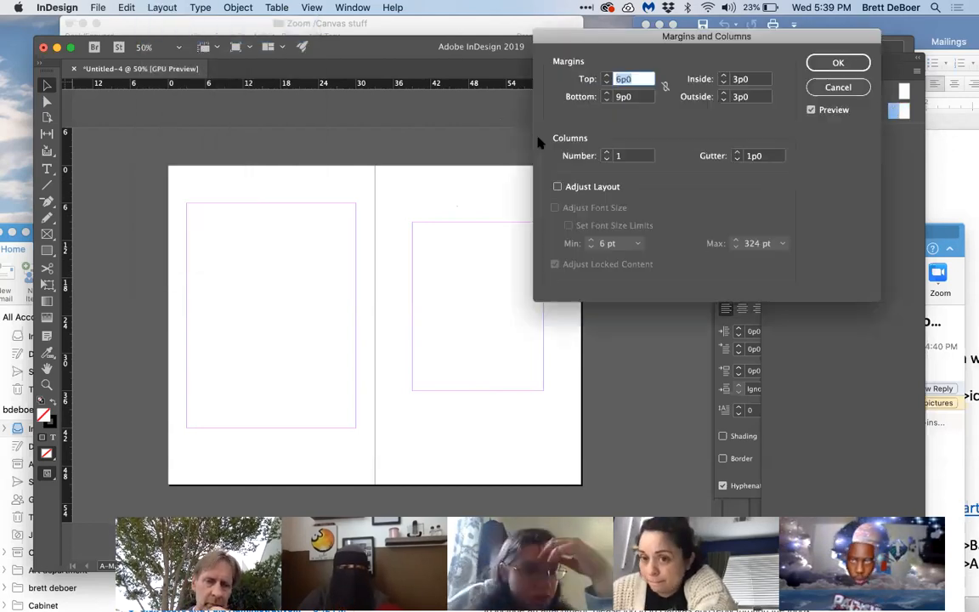
pyautogui.click(740, 79)
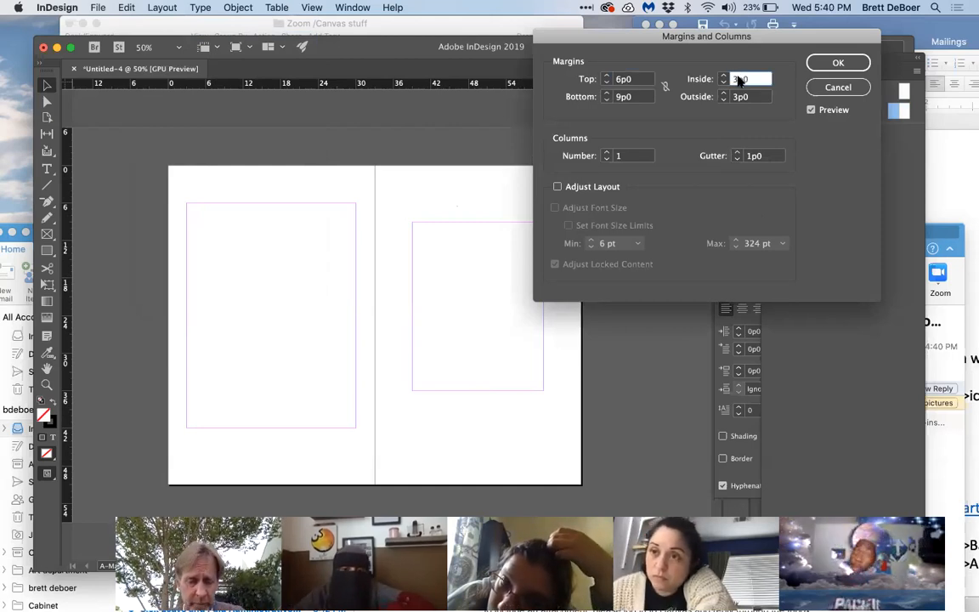
pyautogui.press('BackSpace')
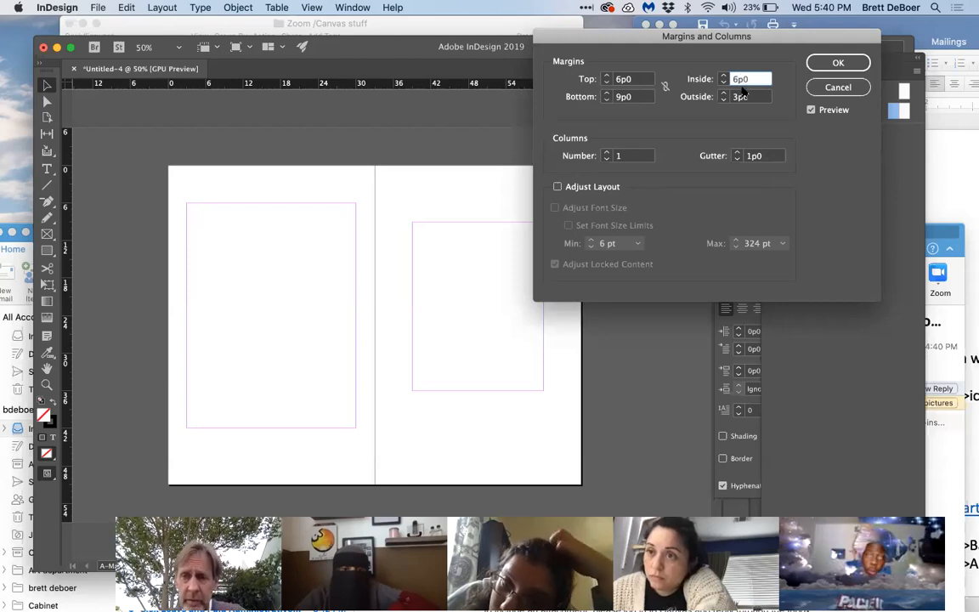
pyautogui.click(739, 97)
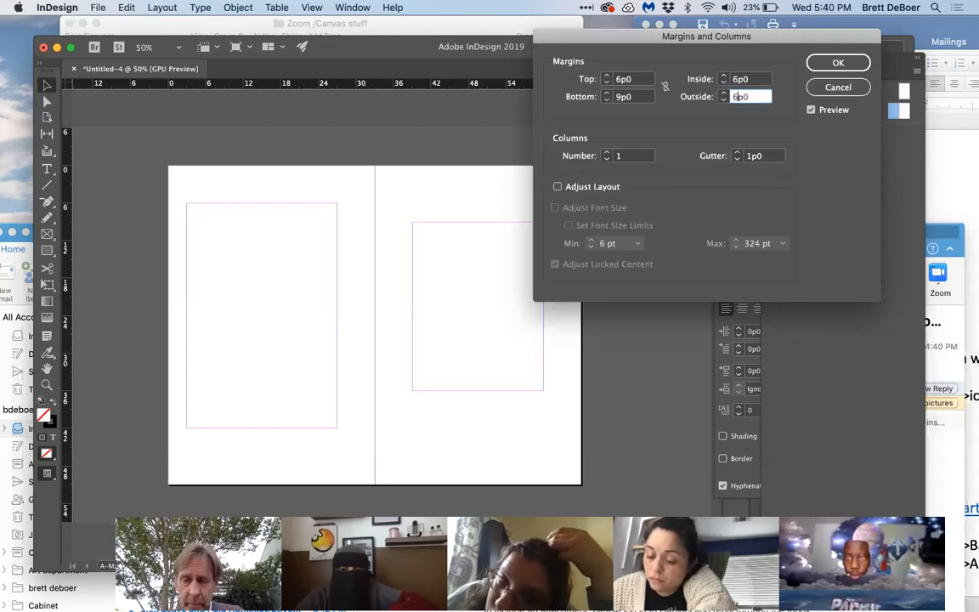
pyautogui.write('6p0')
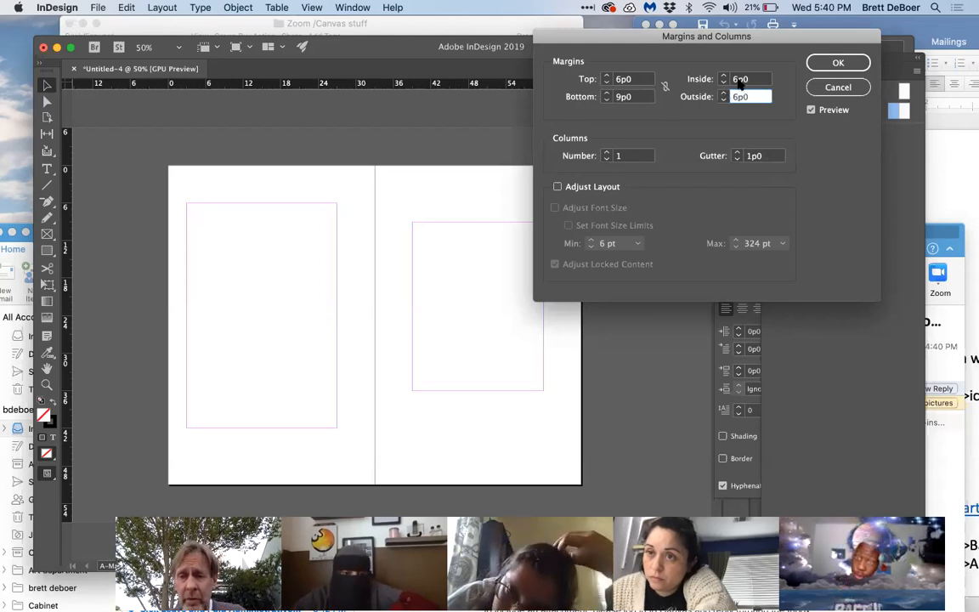
# Step: Set the left A-Master page's top margin to 9p0 and bottom margin to 15p0, and apply the margin settings
pyautogui.click(623, 79)
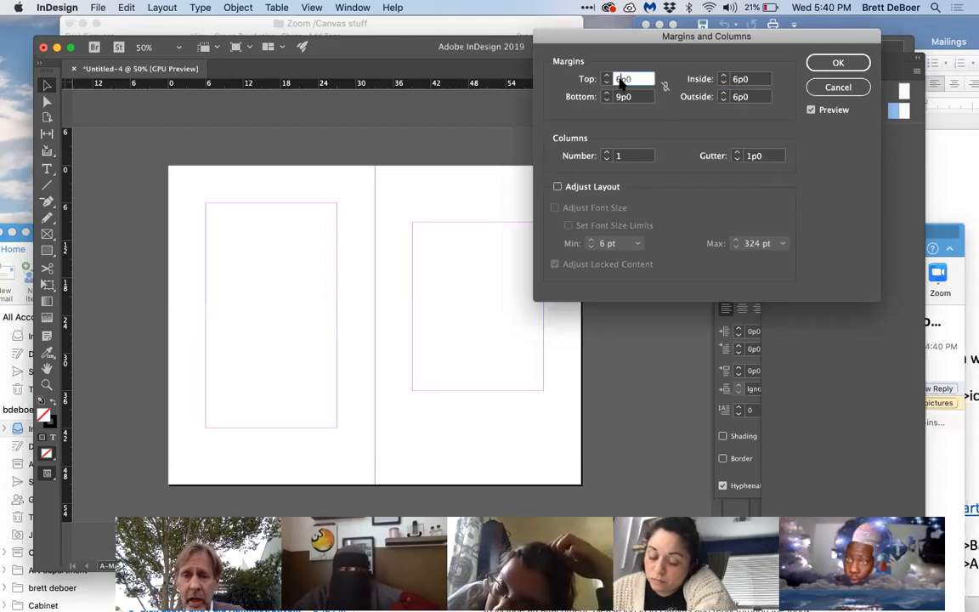
pyautogui.write('9')
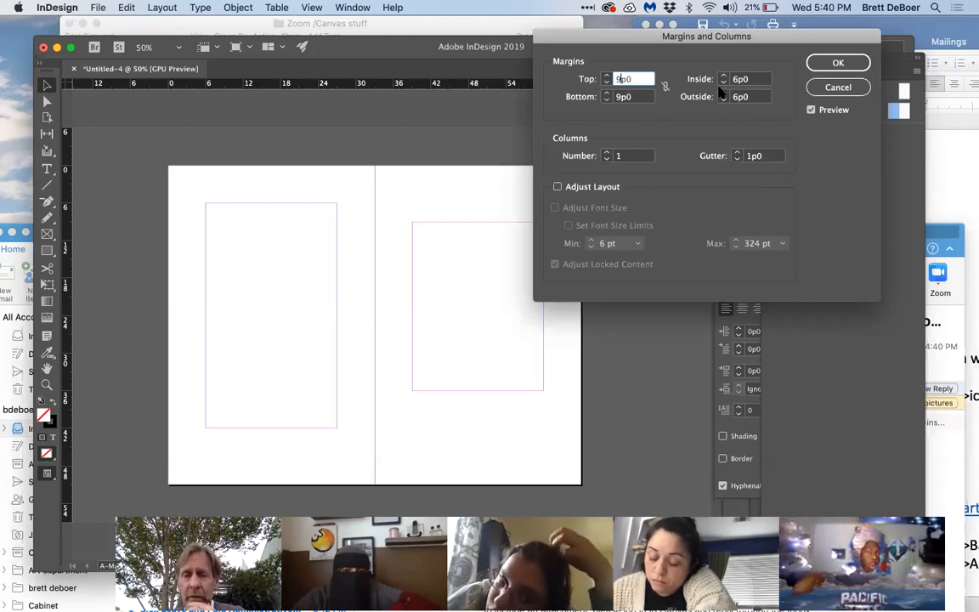
pyautogui.click(621, 98)
pyautogui.press('BackSpace')
pyautogui.write('15')
pyautogui.click(838, 62)
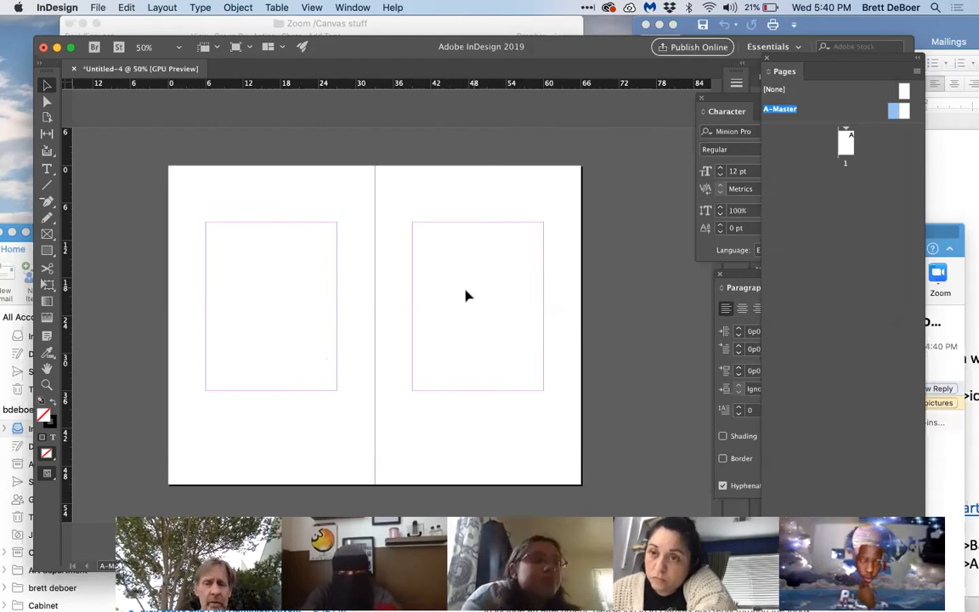
# Step: Create a text frame filling the left A-Master page's margin area and fill it with placeholder text
pyautogui.click(47, 167)
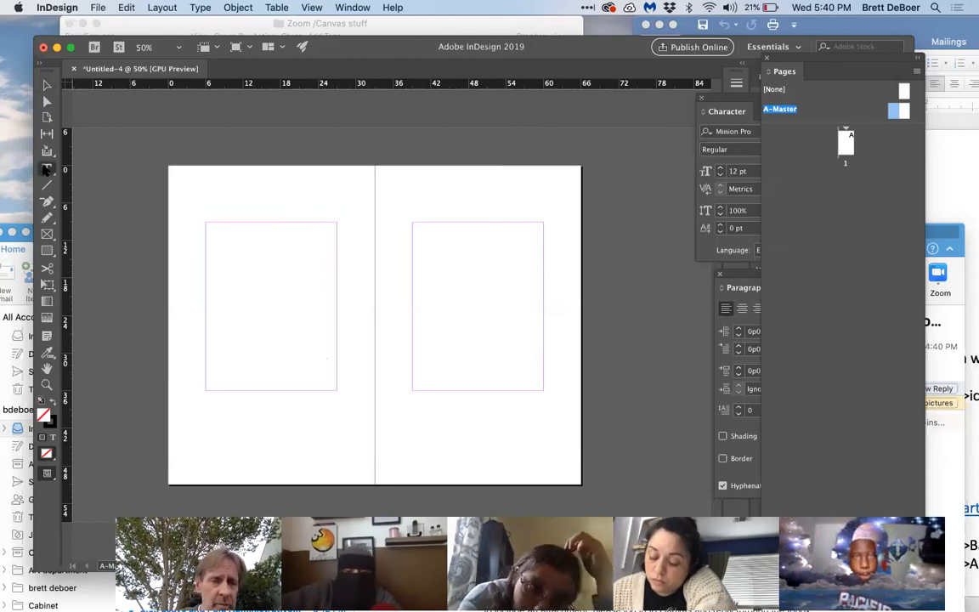
pyautogui.moveTo(207, 225); pyautogui.dragTo(336, 390)
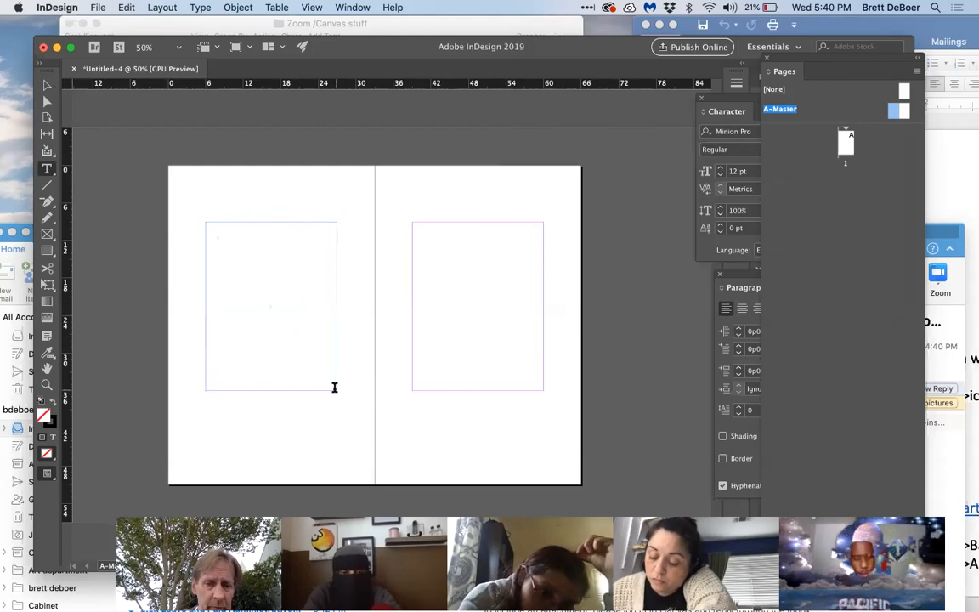
pyautogui.click(199, 8)
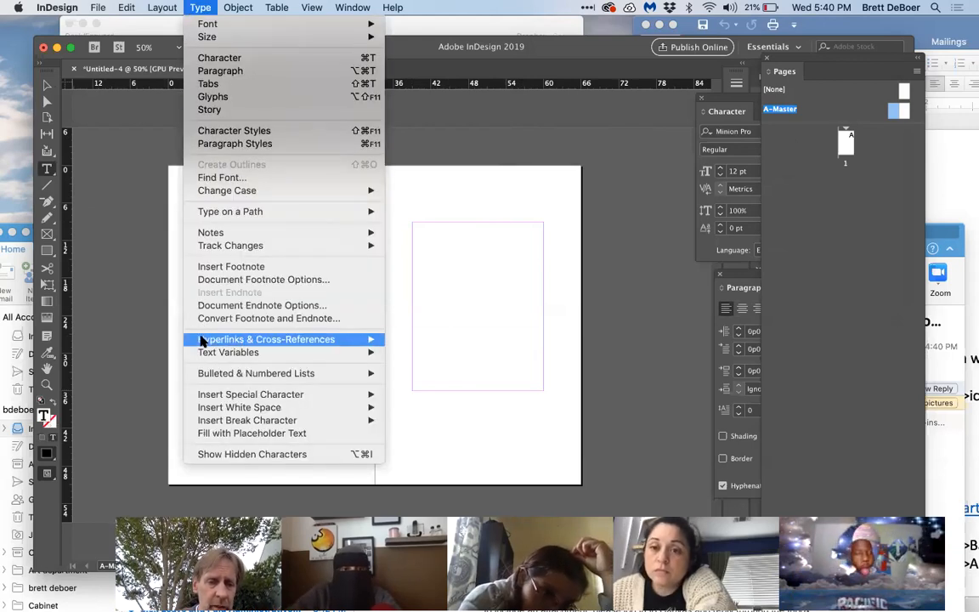
pyautogui.click(235, 434)
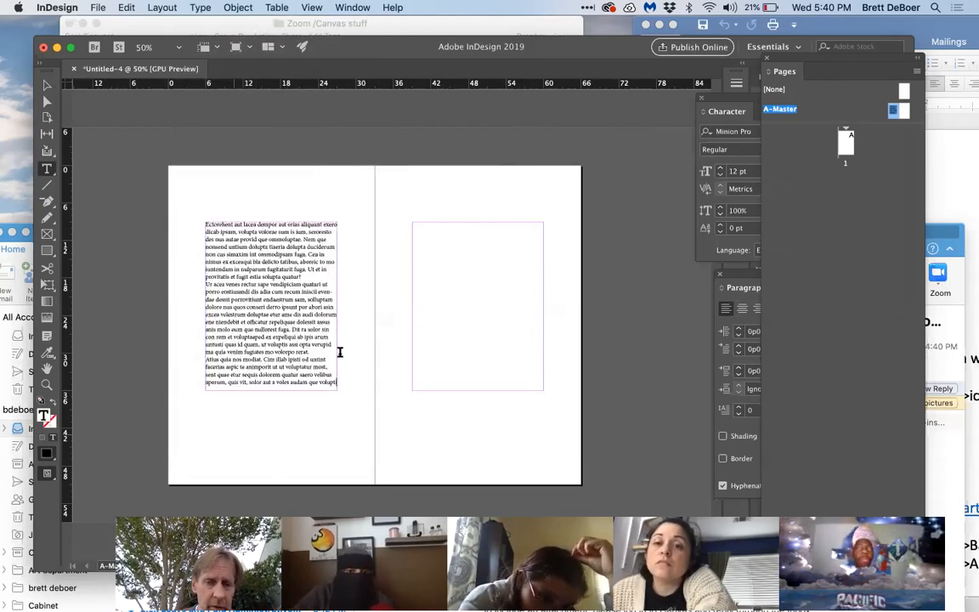
# Step: Create a text frame filling the right A-Master page's margin area, fill it with placeholder text, and deselect it
pyautogui.moveTo(415, 226); pyautogui.dragTo(542, 386)
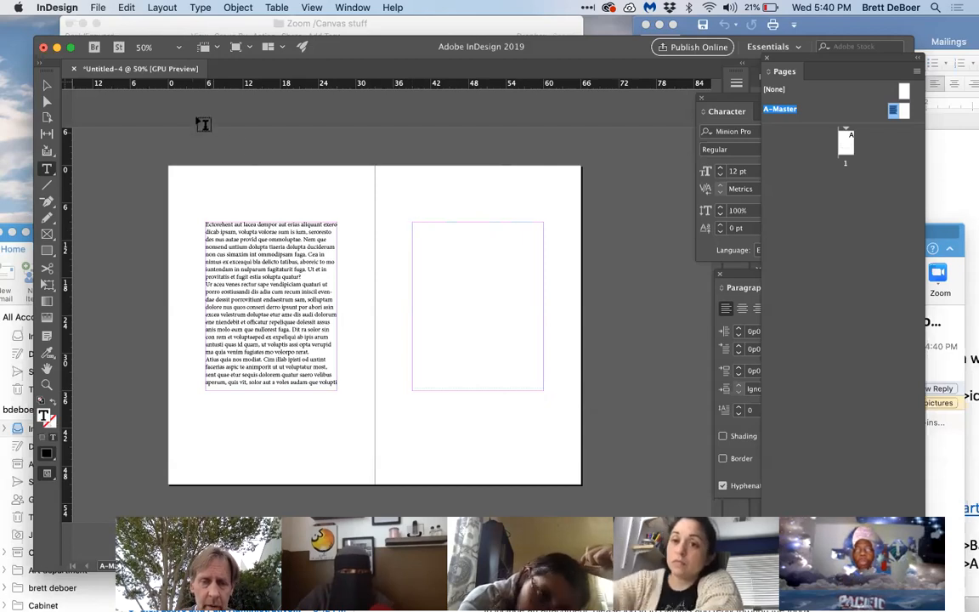
pyautogui.click(196, 7)
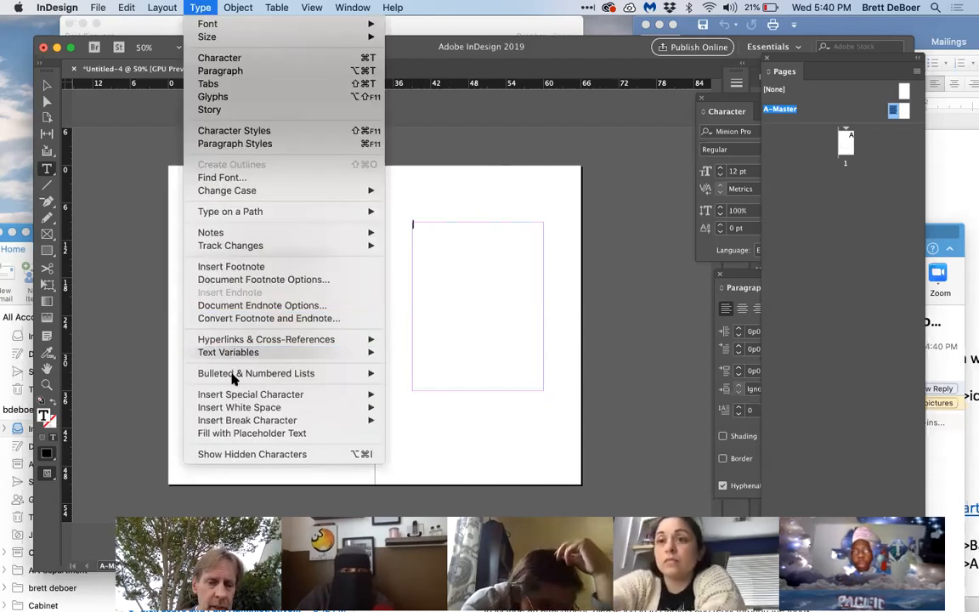
pyautogui.click(236, 439)
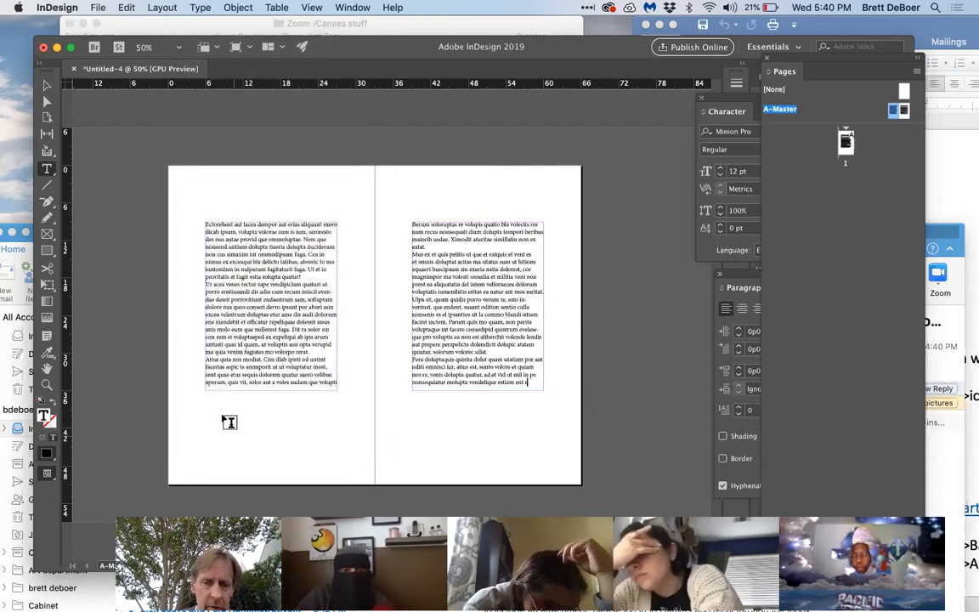
pyautogui.click(47, 84)
pyautogui.click(108, 124)
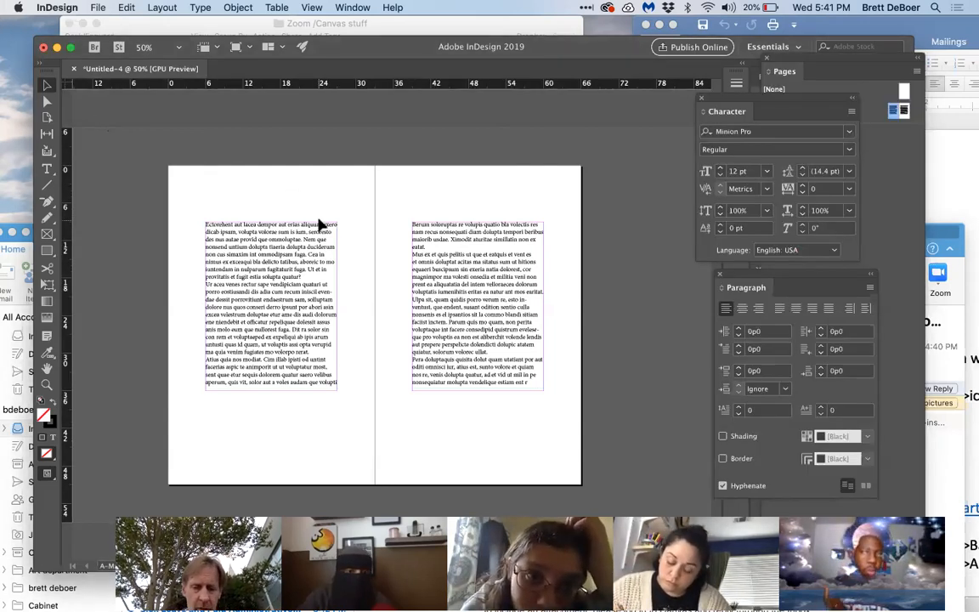
# Step: Enlarge the left page's text frame beyond the margins so it nearly reaches all four page edges
pyautogui.click(319, 336)
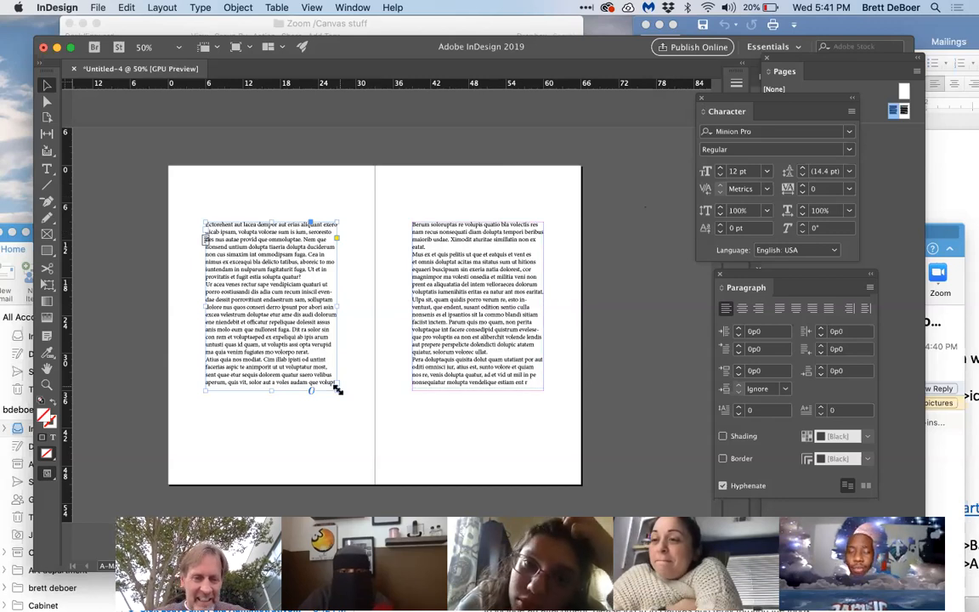
pyautogui.moveTo(334, 391); pyautogui.dragTo(368, 474)
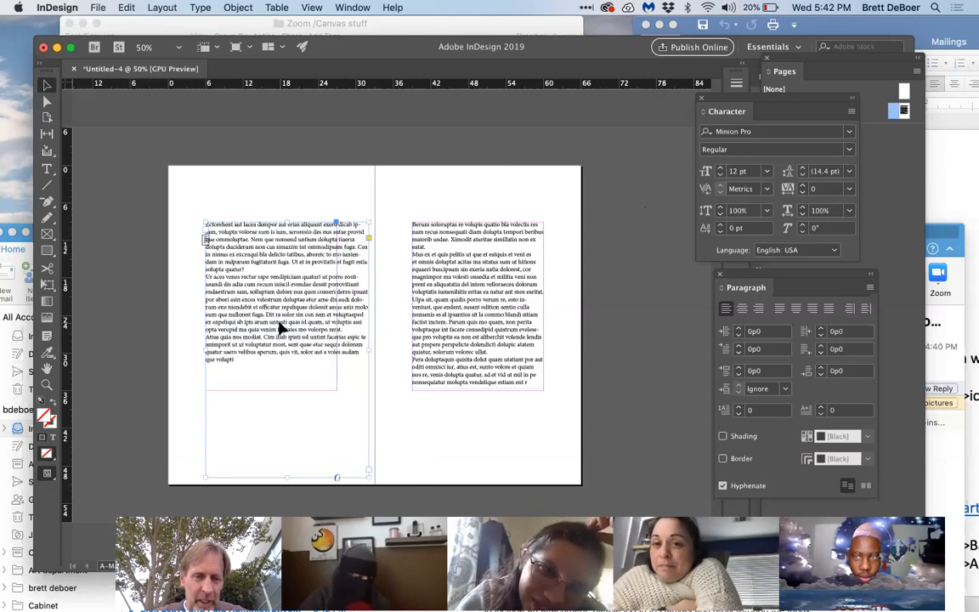
pyautogui.moveTo(201, 220); pyautogui.dragTo(172, 170)
pyautogui.rightClick(172, 172)
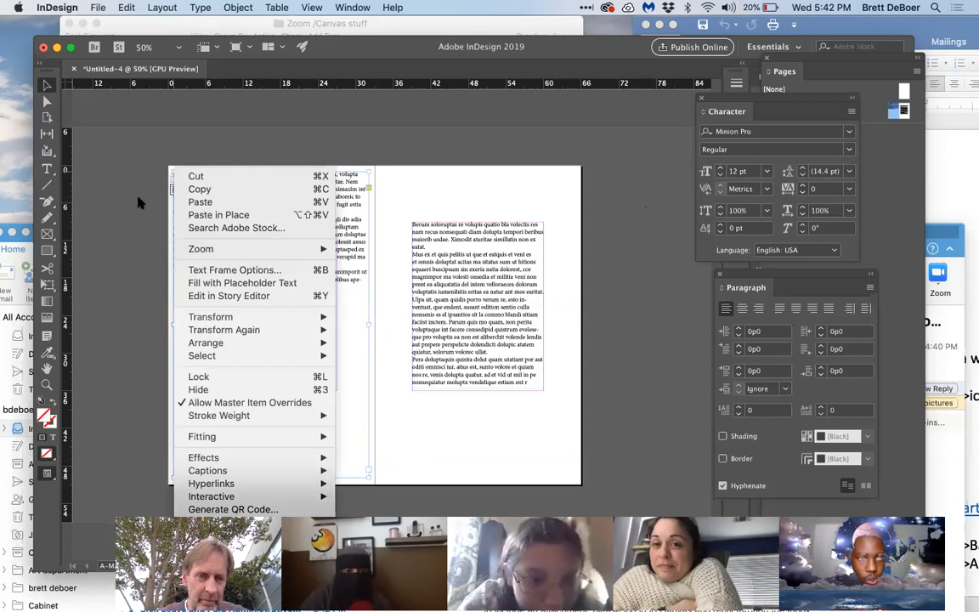
pyautogui.click(122, 173)
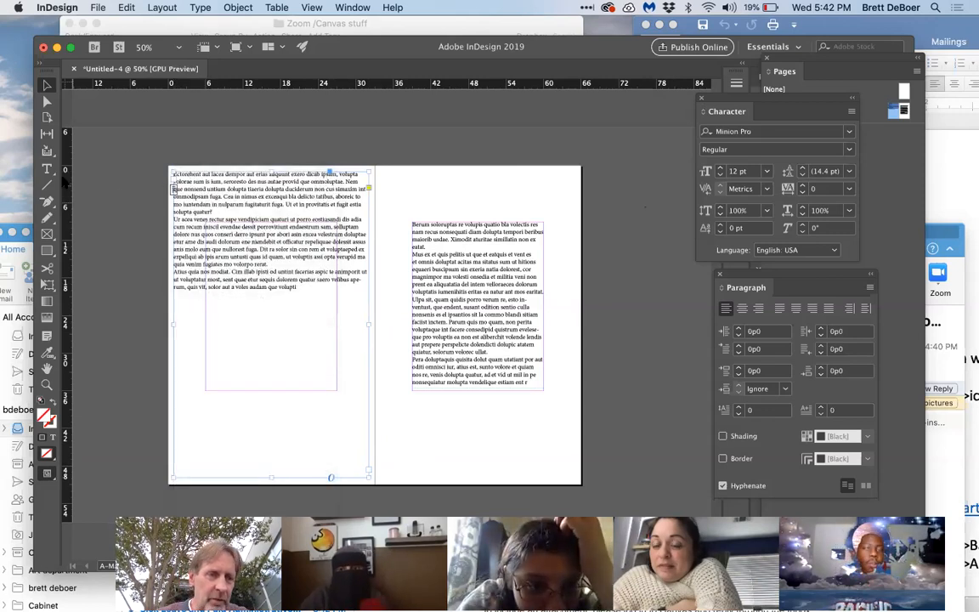
# Step: Select all text in the enlarged left frame and fill the rest of the frame with placeholder text
pyautogui.click(49, 169)
pyautogui.click(197, 208)
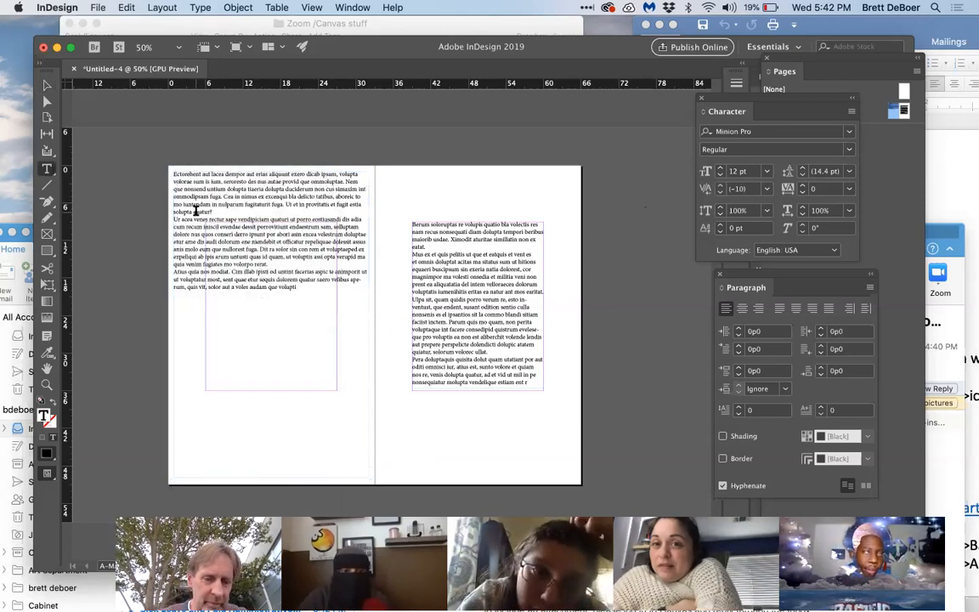
pyautogui.press('super+a')
pyautogui.click(200, 8)
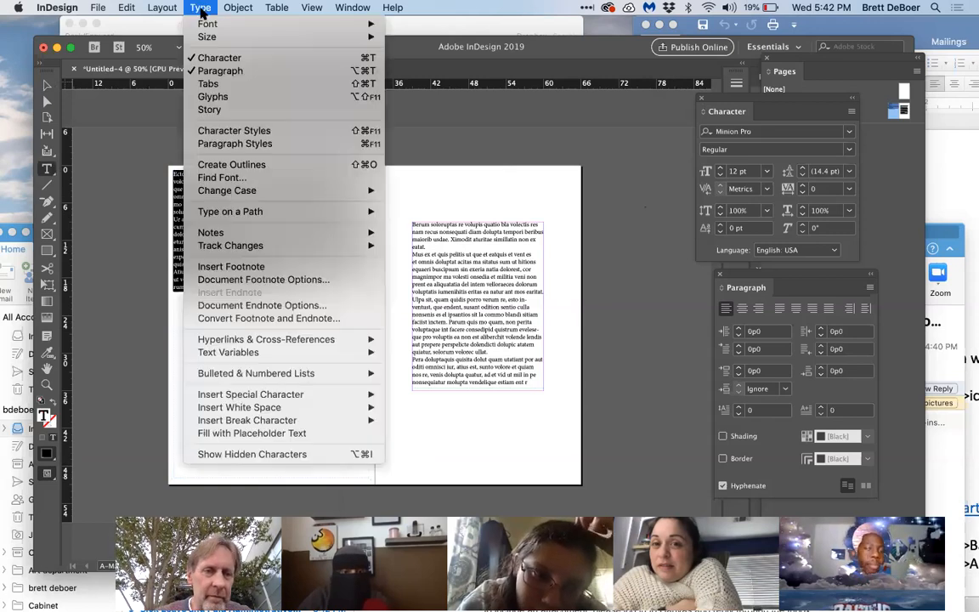
pyautogui.click(235, 432)
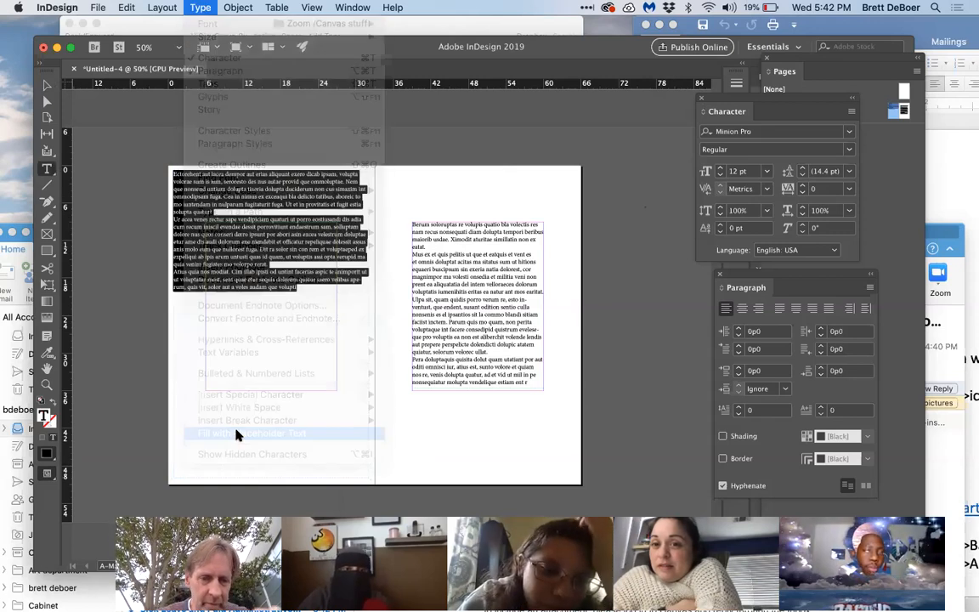
# Step: Move the enlarged text frame off the left page onto the pasteboard and delete it
pyautogui.click(46, 85)
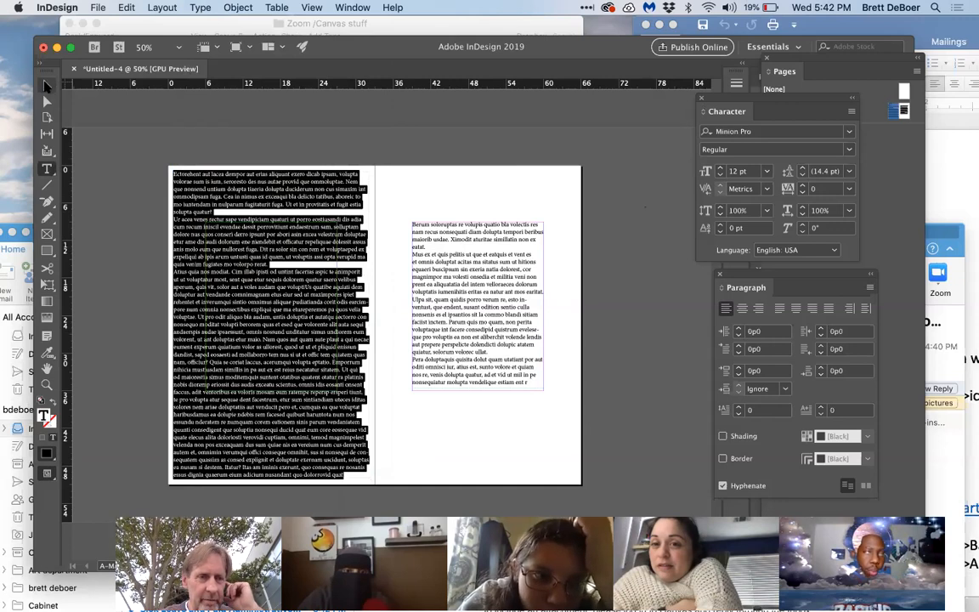
pyautogui.click(88, 141)
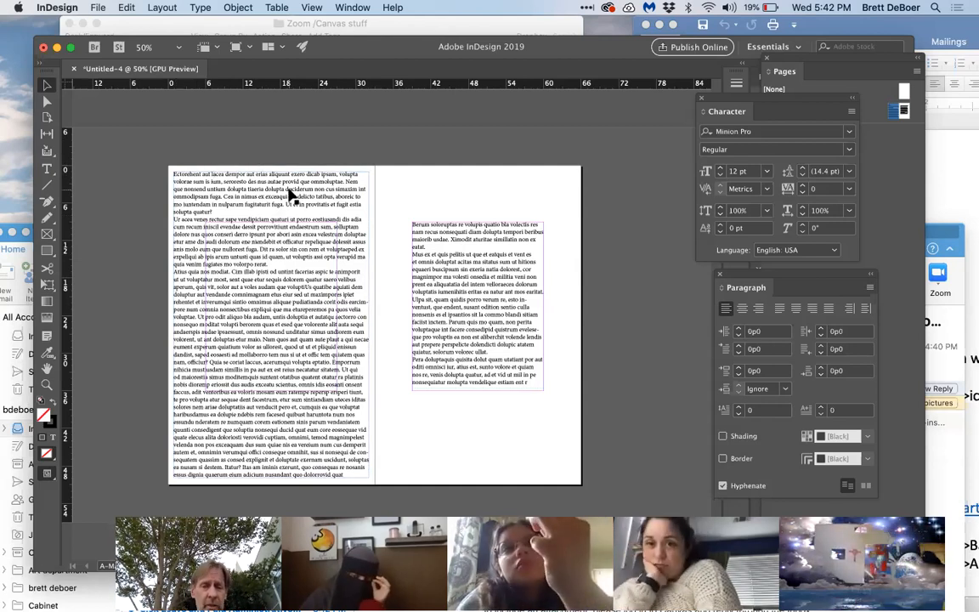
pyautogui.moveTo(191, 181); pyautogui.dragTo(95, 187)
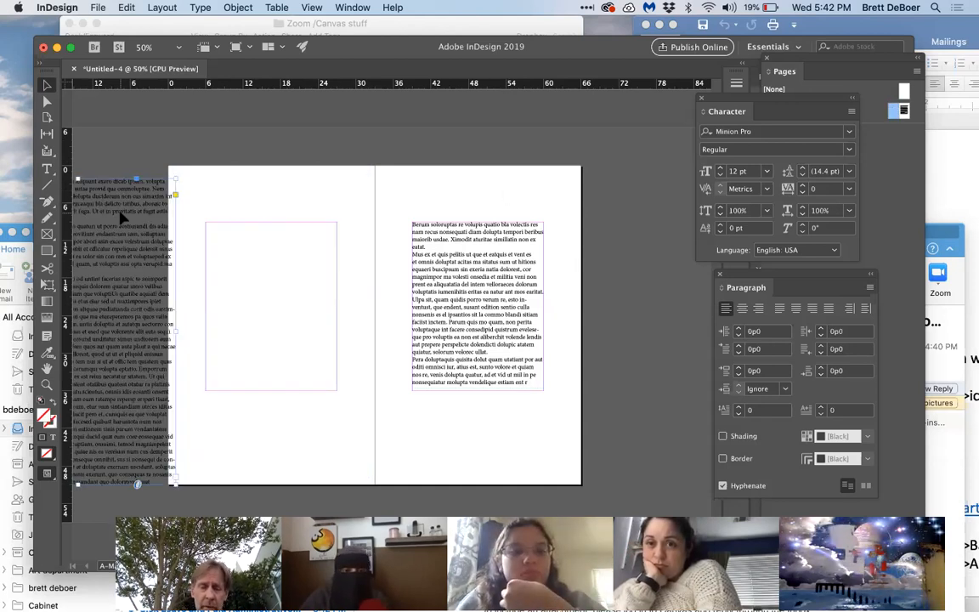
pyautogui.press('Delete')
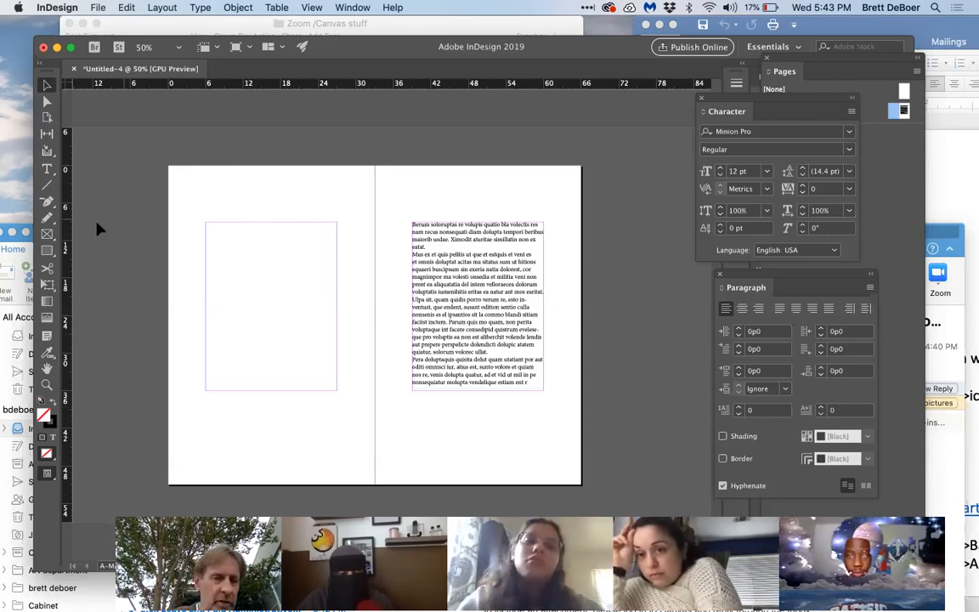
# Step: Draw a small rectangular picture frame below the right page's text and place the game-fa-2005-1 JPEG from Sample Images in it, then deselect
pyautogui.click(47, 233)
pyautogui.moveTo(457, 414); pyautogui.dragTo(498, 466)
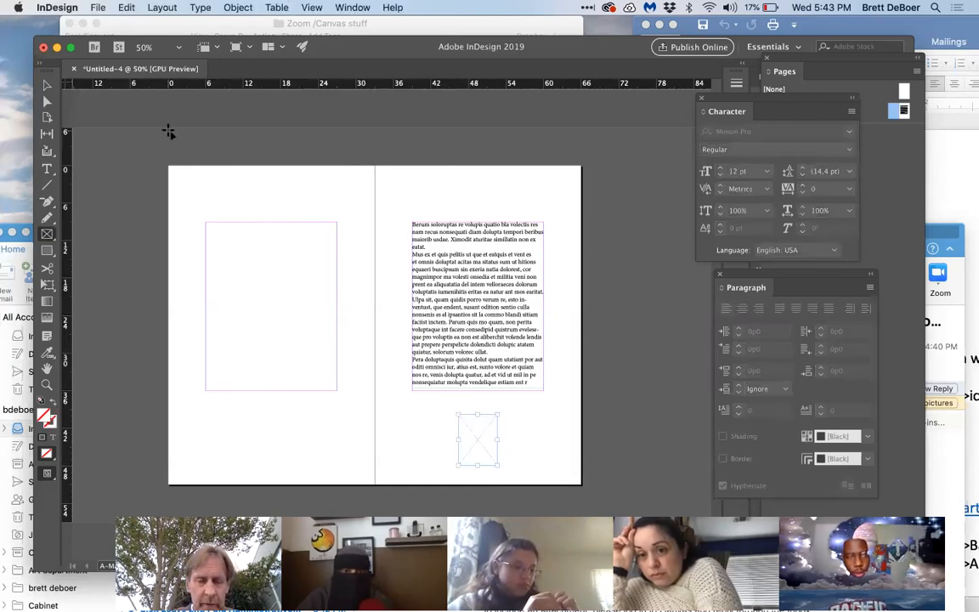
pyautogui.click(98, 8)
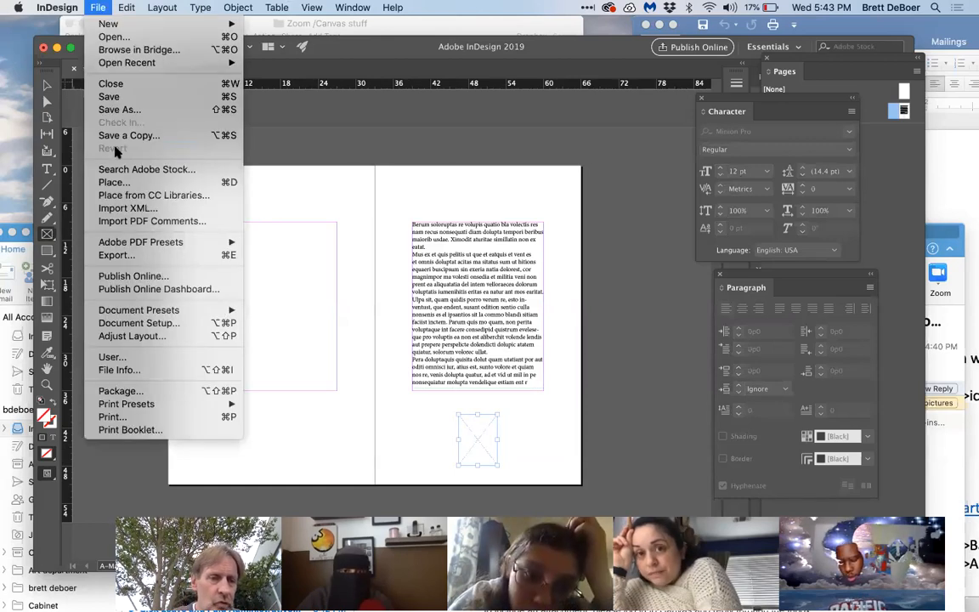
pyautogui.click(128, 182)
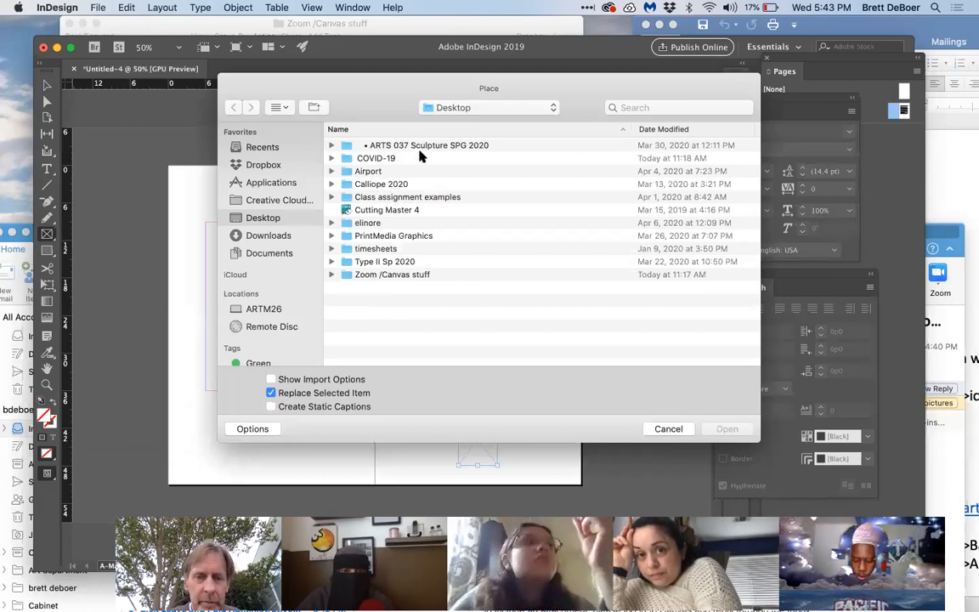
pyautogui.doubleClick(411, 197)
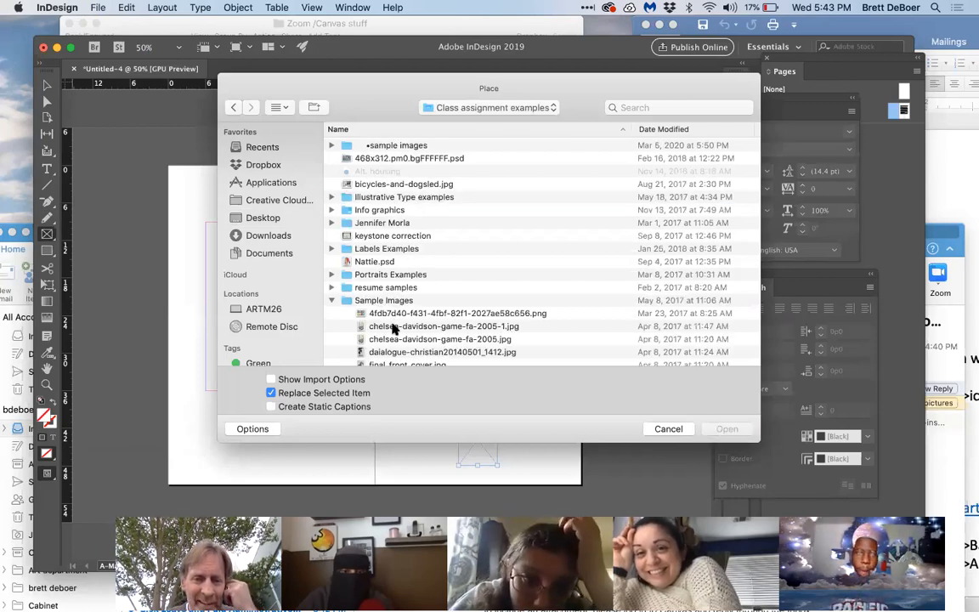
pyautogui.click(394, 328)
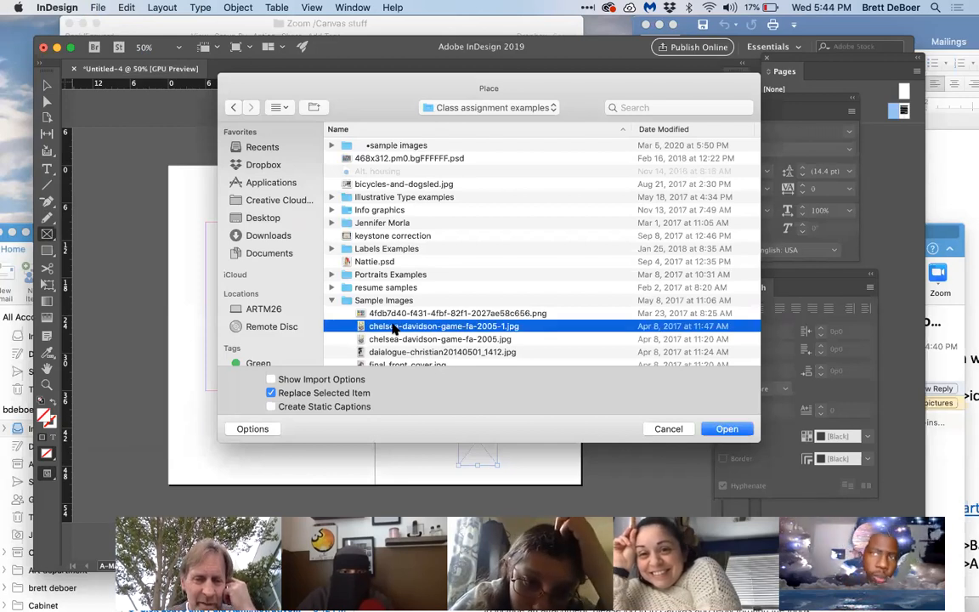
pyautogui.click(727, 430)
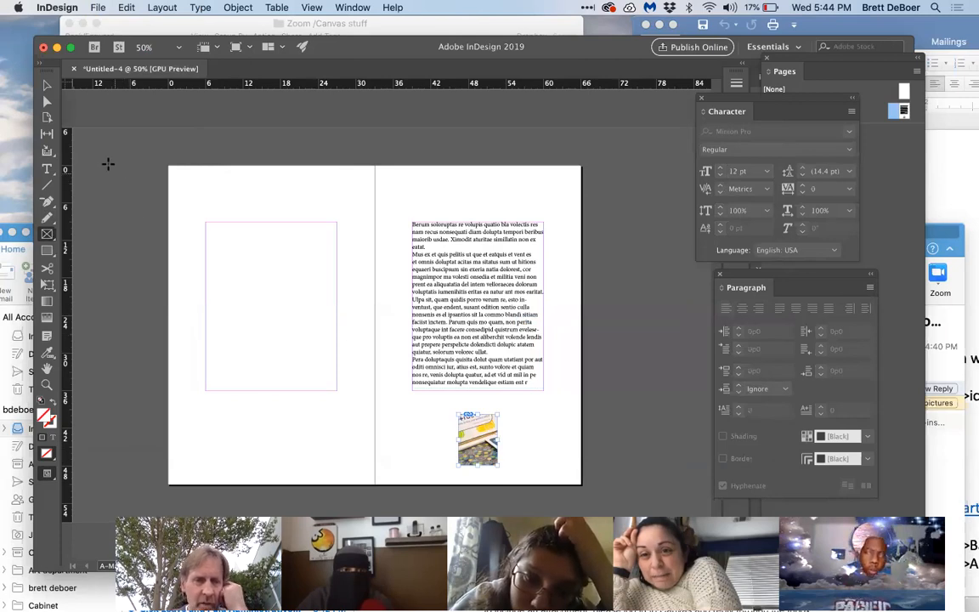
pyautogui.click(47, 85)
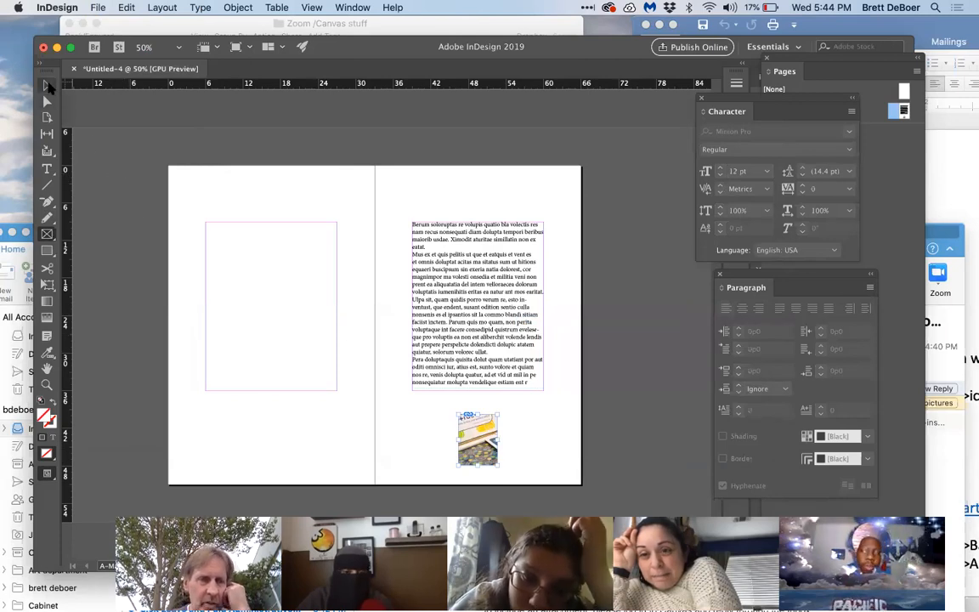
pyautogui.click(208, 198)
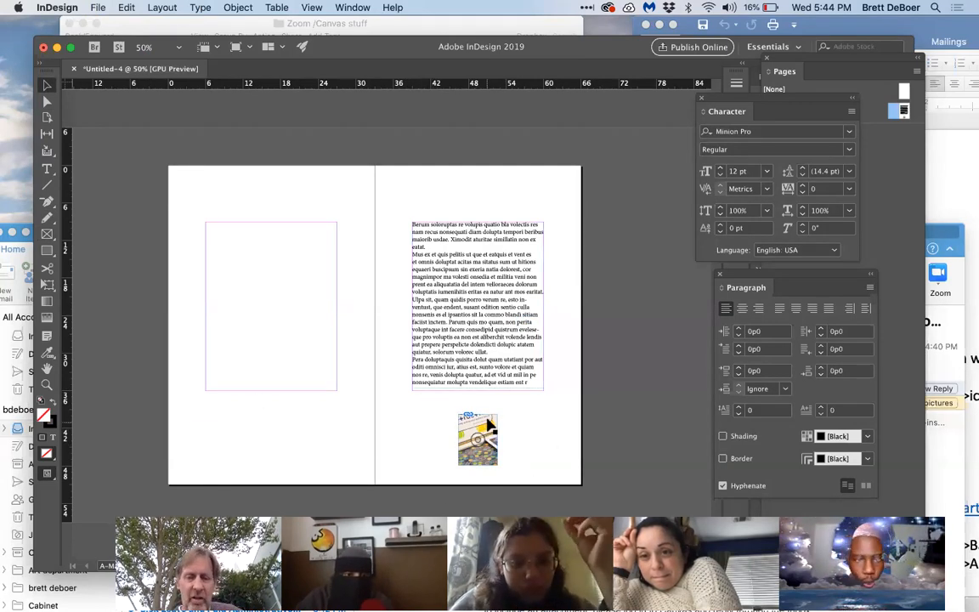
# Step: Move the picture frame up over the lower lines of the right page's text and shift the image upward inside its frame
pyautogui.moveTo(487, 416); pyautogui.dragTo(483, 357)
pyautogui.rightClick(484, 357)
pyautogui.click(466, 351)
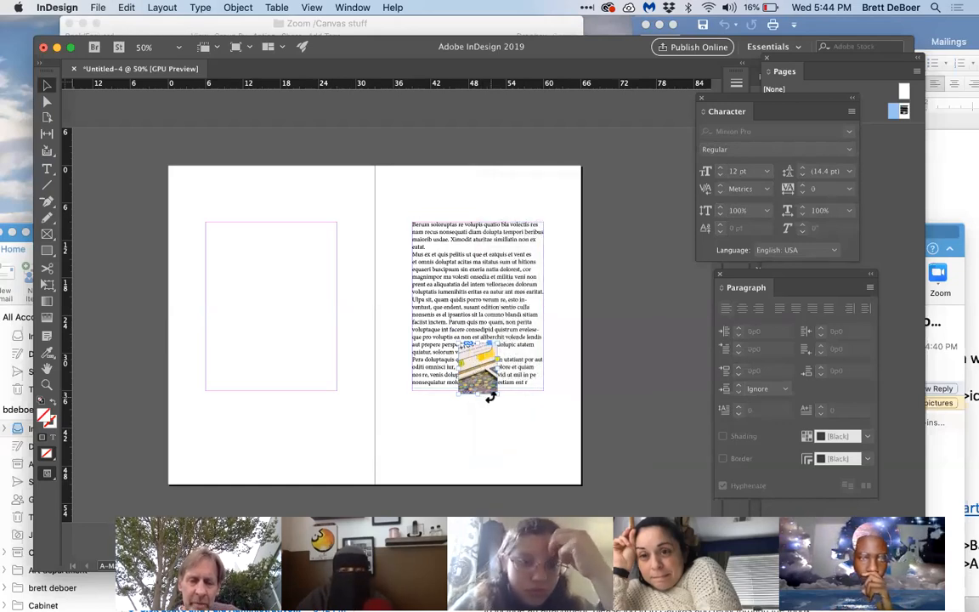
pyautogui.moveTo(479, 367); pyautogui.dragTo(479, 356)
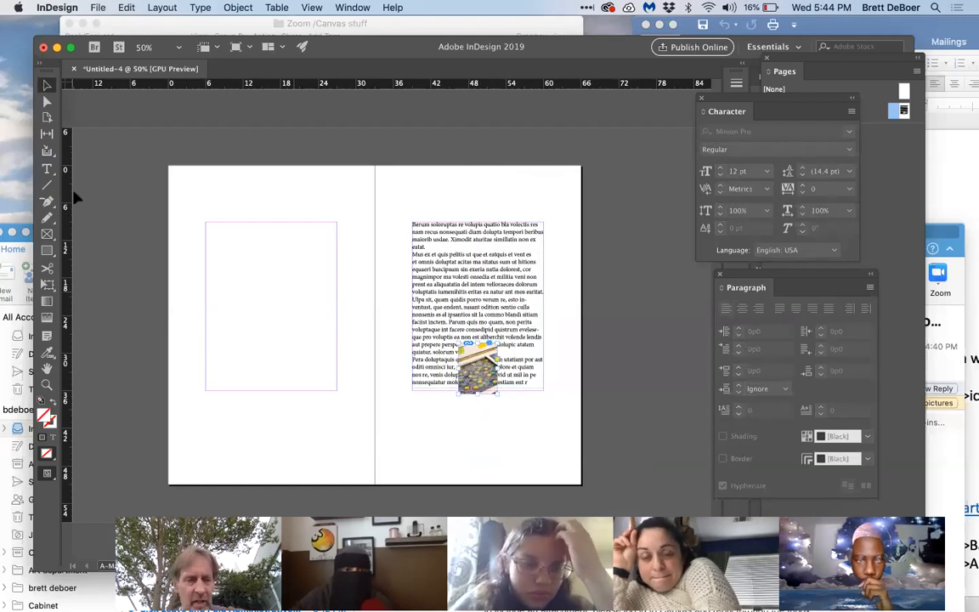
# Step: Draw a small text frame in the right page's bottom margin and enter the page number 3 in it
pyautogui.click(47, 168)
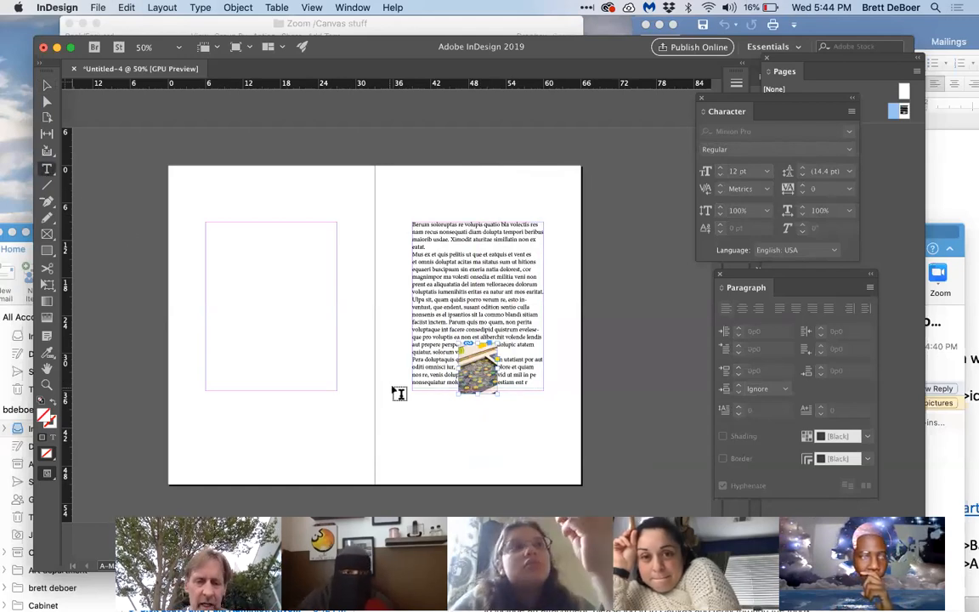
pyautogui.moveTo(502, 442); pyautogui.dragTo(528, 461)
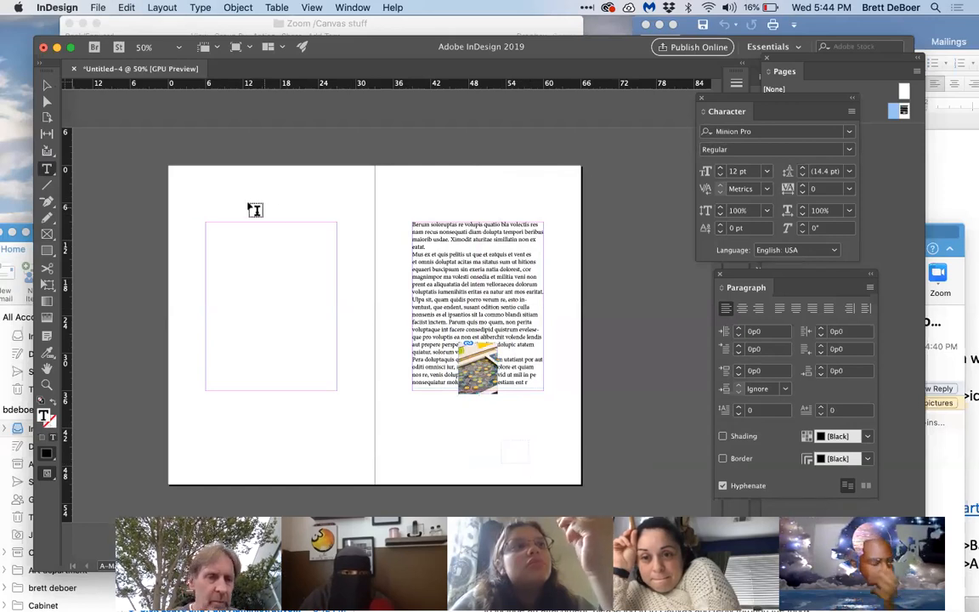
pyautogui.write('3')
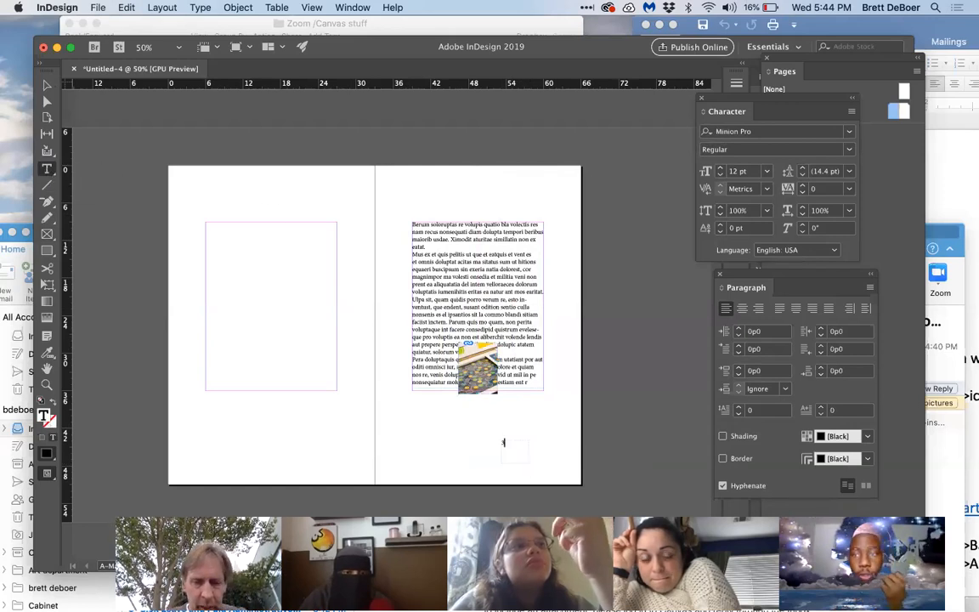
pyautogui.click(47, 82)
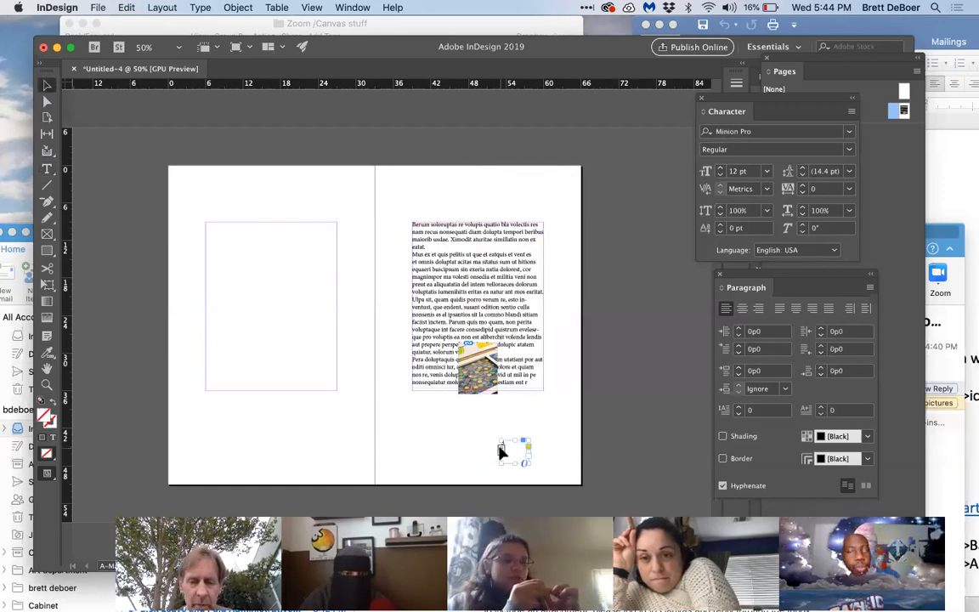
# Step: Try the page-number frame near the right page's lower outer corner, and reposition it near the bottom centre of the page
pyautogui.click(551, 448)
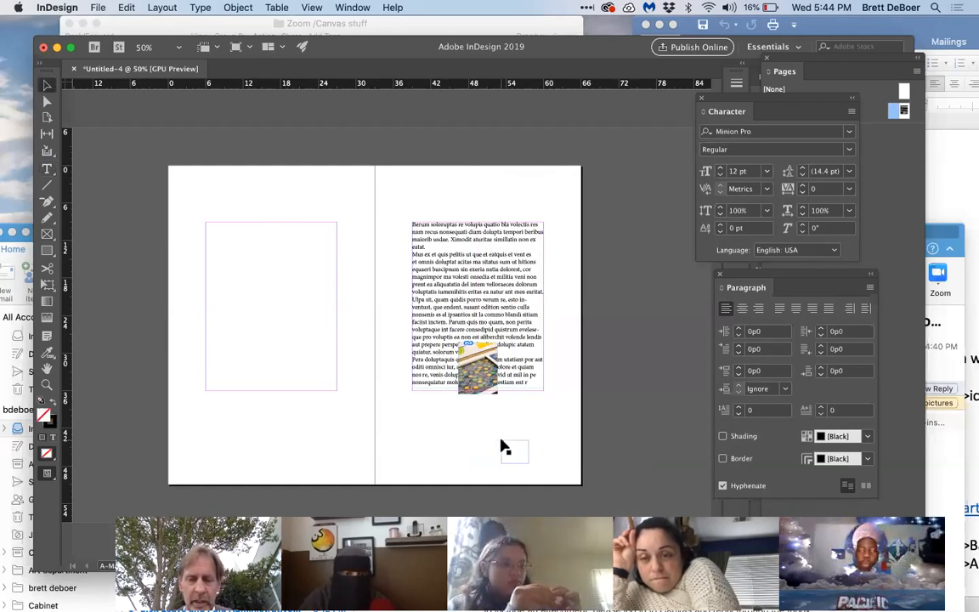
pyautogui.moveTo(506, 448); pyautogui.dragTo(536, 458)
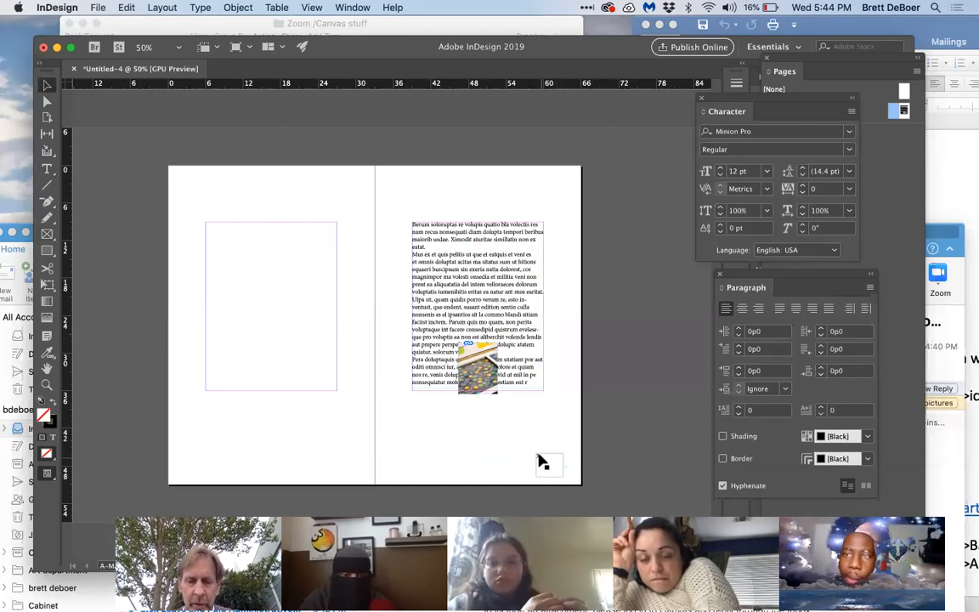
pyautogui.moveTo(535, 453); pyautogui.dragTo(473, 454)
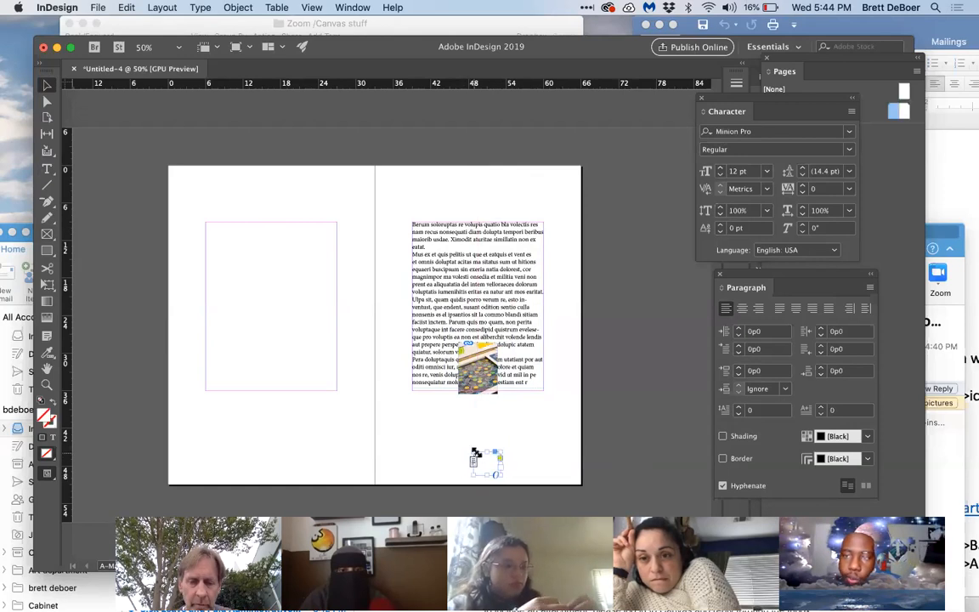